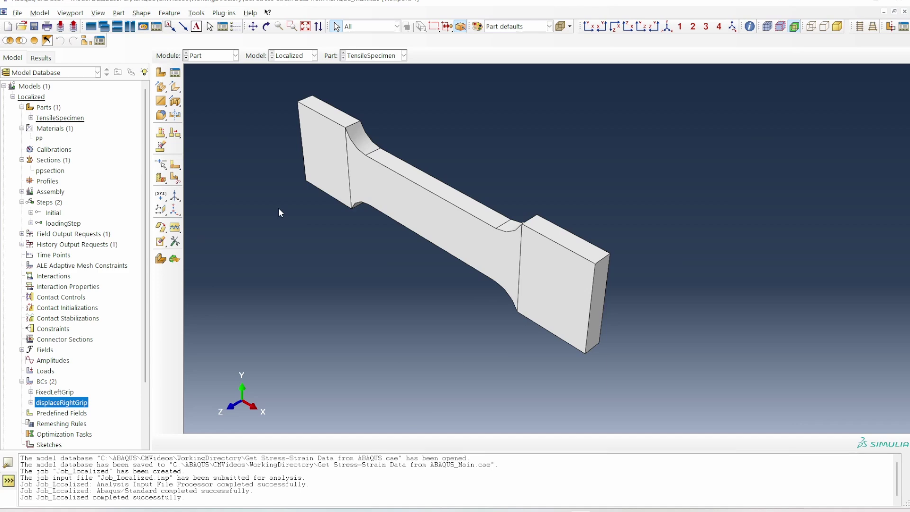
Step: Review the elastic and plastic data of material PP and the definition of the section ppsection
left_click(267, 27)
left_click_drag(431, 227, 406, 295)
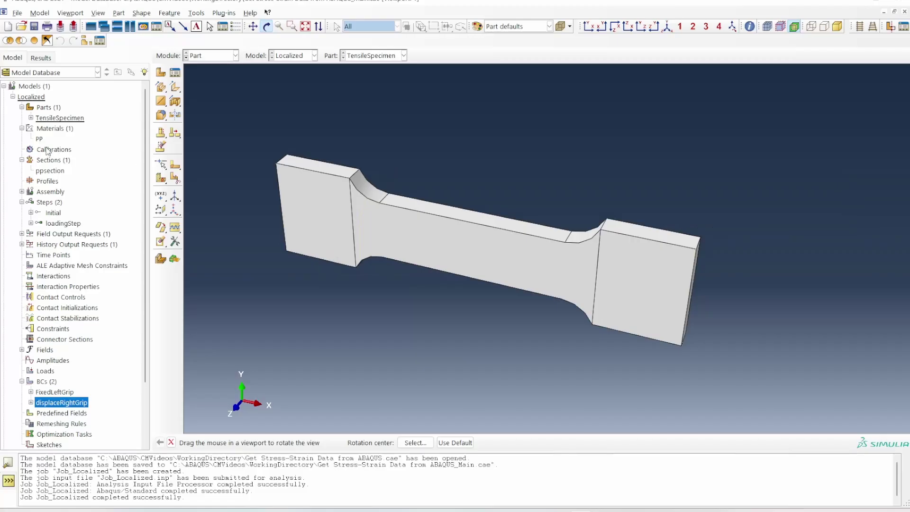
double_click(39, 139)
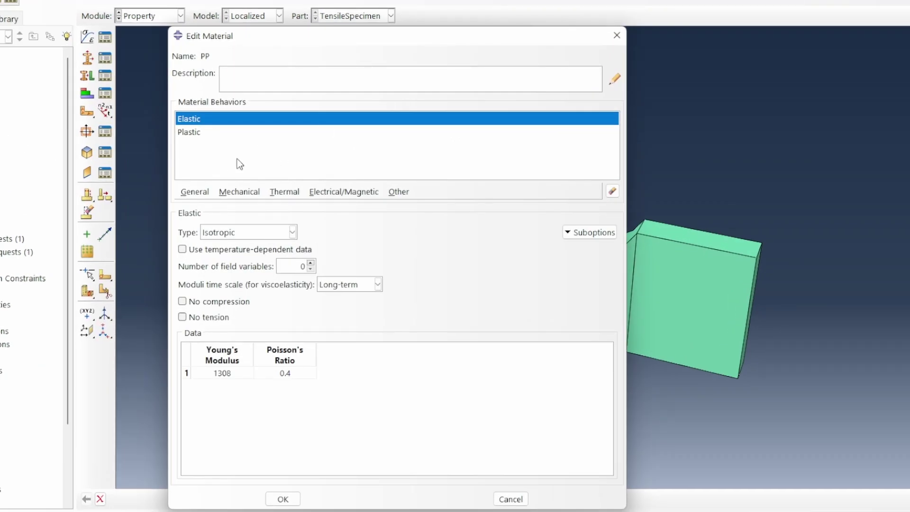
left_click(189, 132)
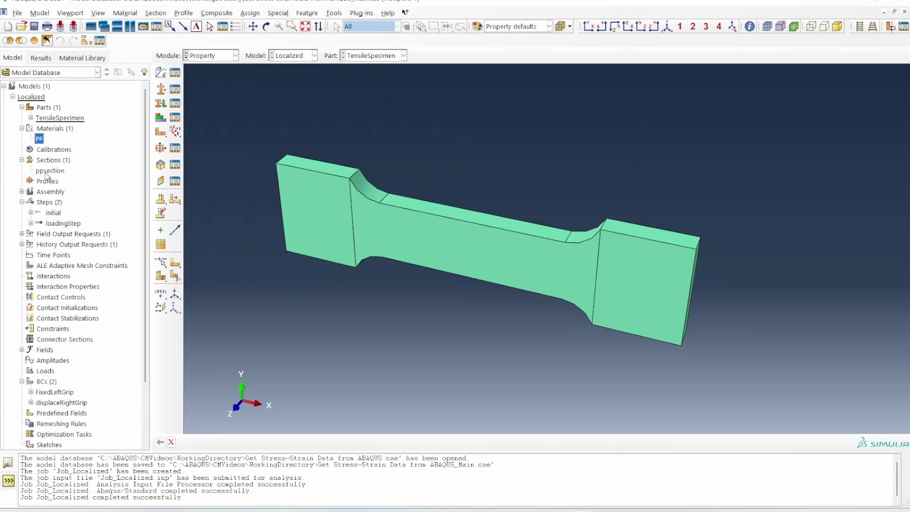
double_click(45, 176)
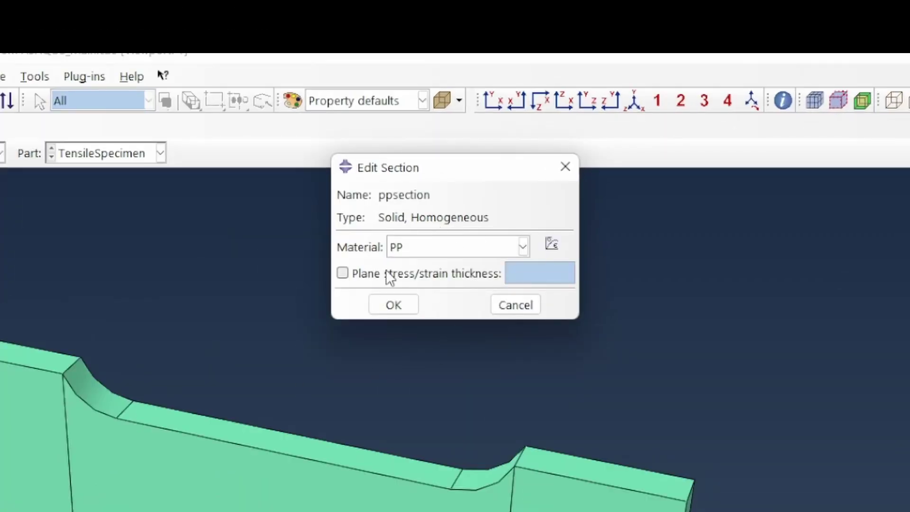
left_click(393, 308)
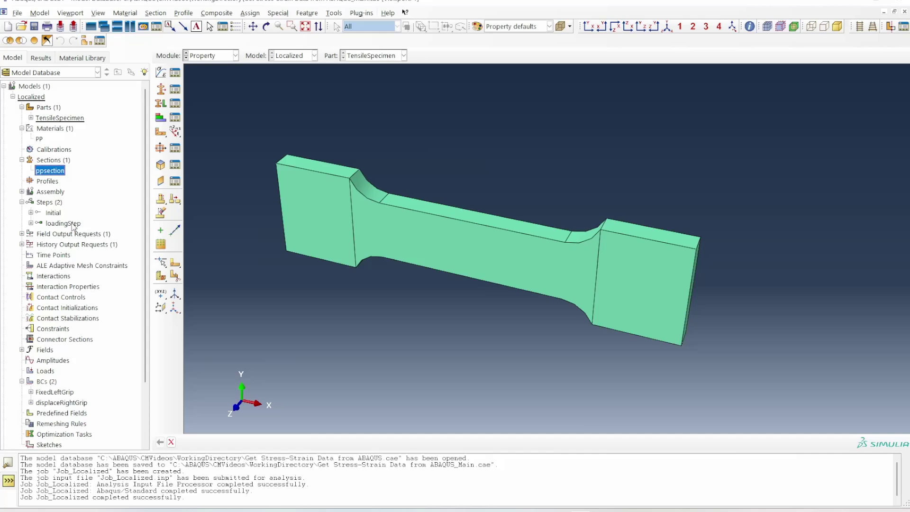
Step: Review the basic, incrementation and other settings of the static analysis step loadingStep
double_click(72, 223)
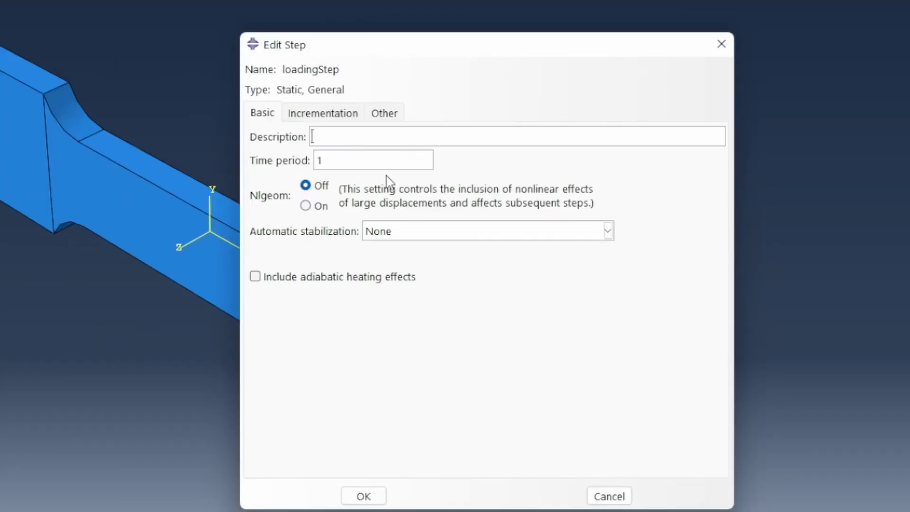
left_click(381, 118)
left_click(335, 116)
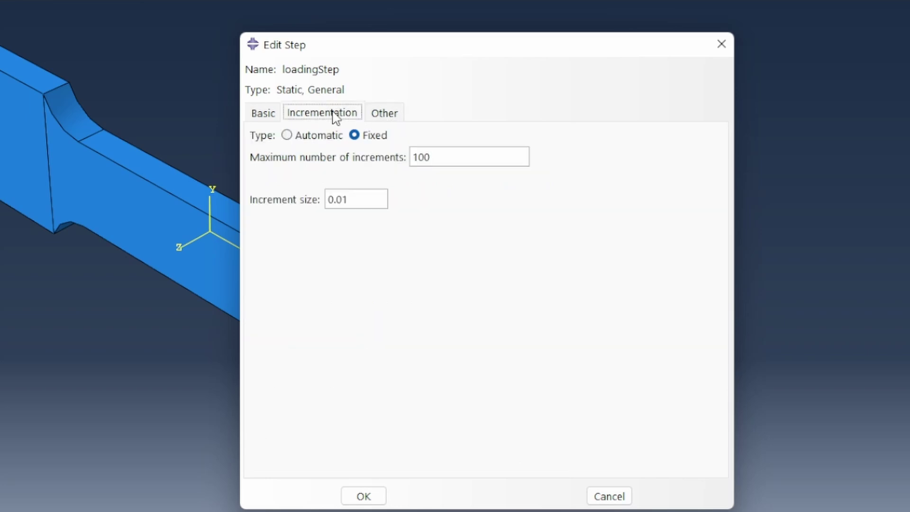
left_click(308, 137)
left_click(373, 136)
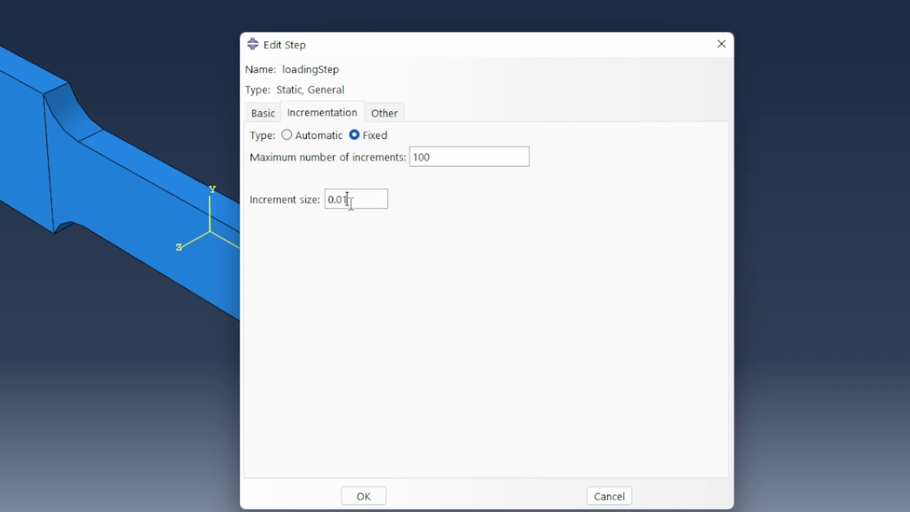
mouse_move(350, 200)
left_mouse_down()
mouse_move(331, 200)
mouse_move(339, 202)
left_mouse_up()
left_click(370, 199)
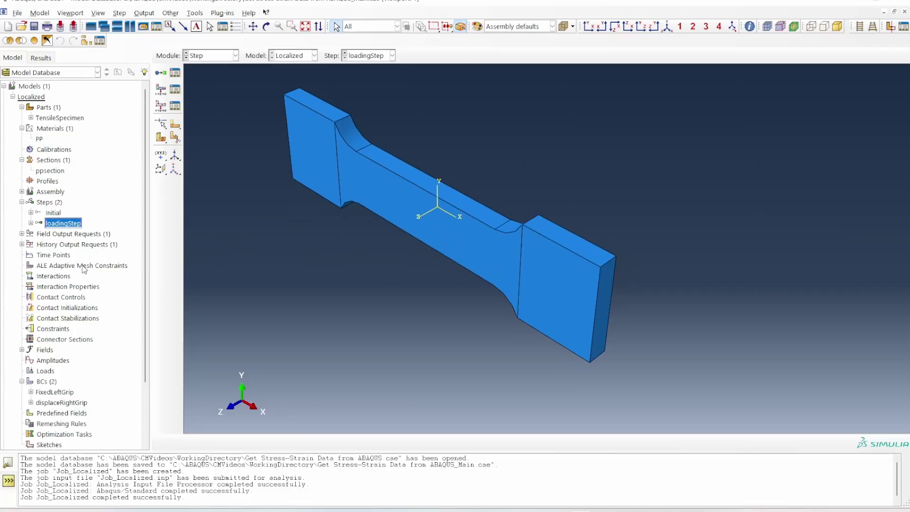
Step: Review the FixedLeftGrip and displaceRightGrip boundary conditions on the specimen's two grips
scroll(81, 275, "down", 2)
double_click(38, 329)
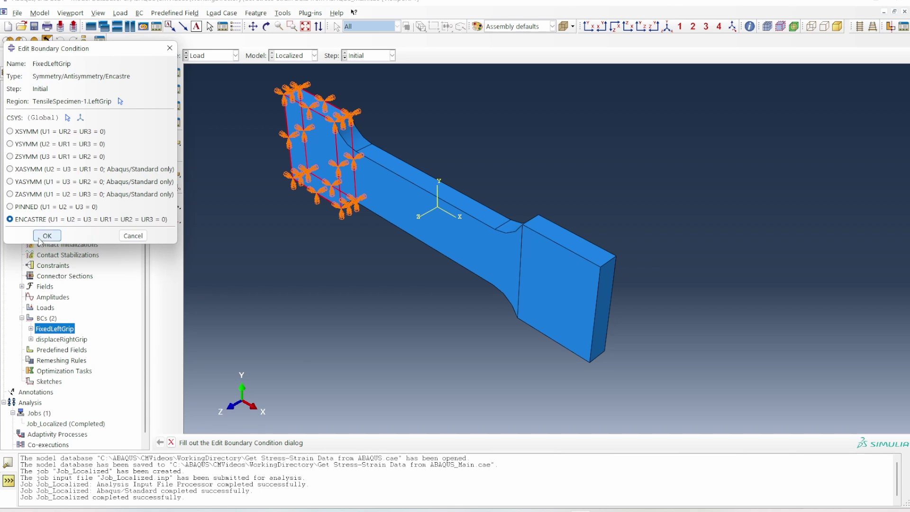
left_click(47, 236)
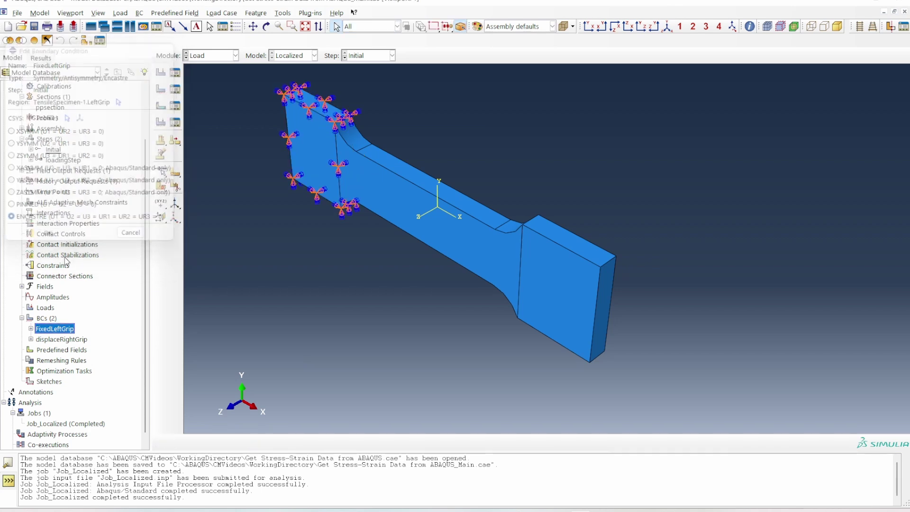
left_click(67, 340)
double_click(67, 341)
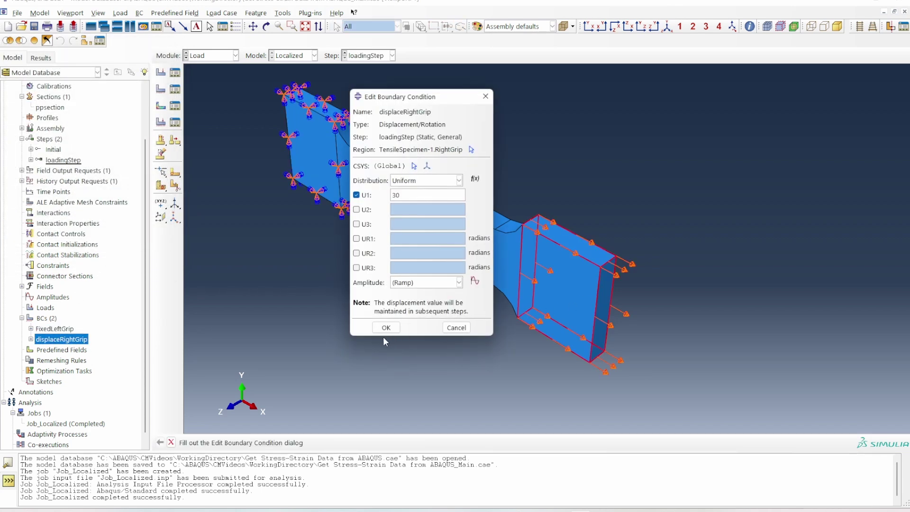
left_click(385, 328)
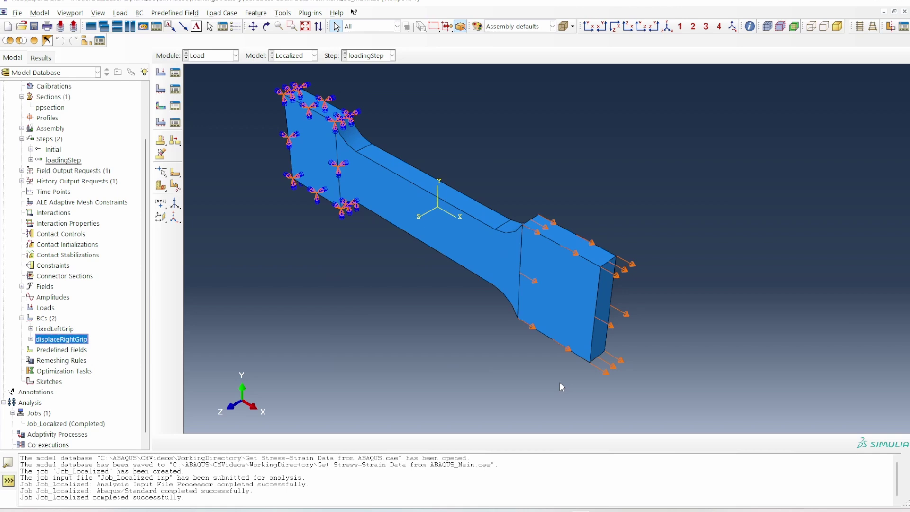
Step: Open the results of Job_Localized and start creating XY data from the ODB field output
left_click(77, 426)
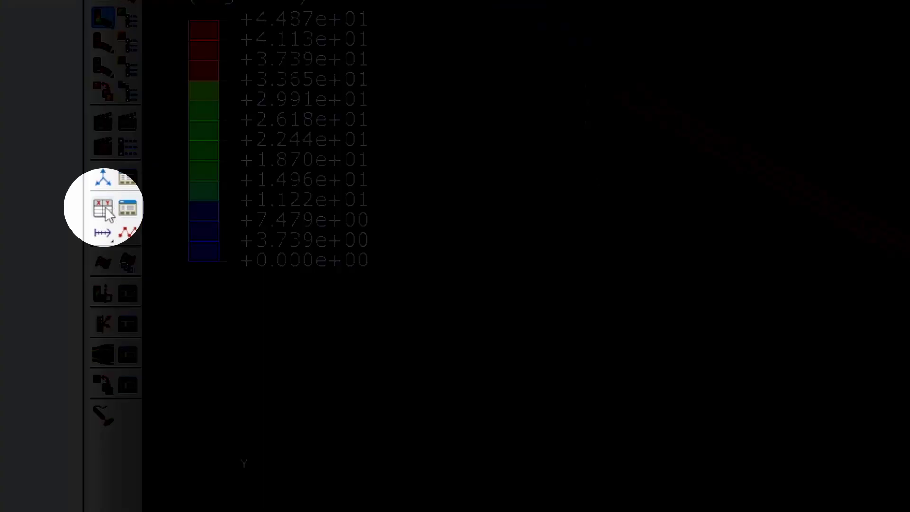
left_click(106, 210)
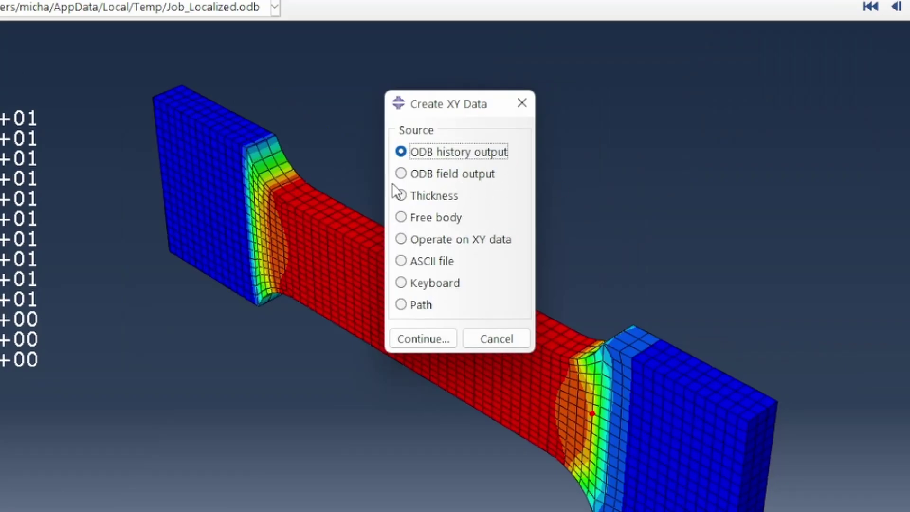
left_click(436, 174)
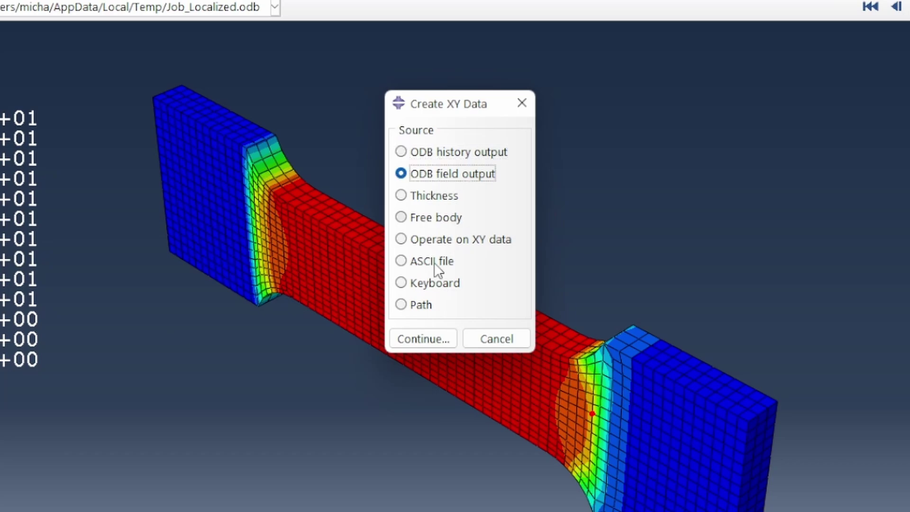
left_click(434, 342)
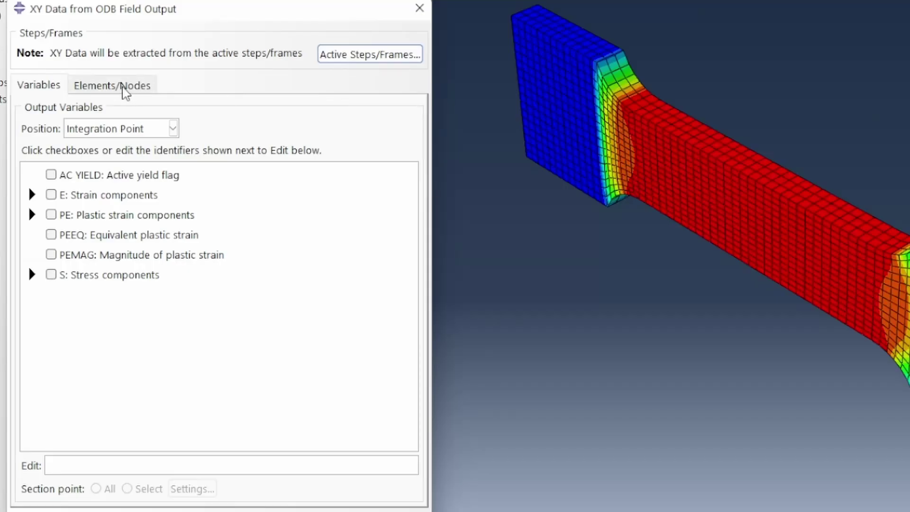
Step: Pick one element near the middle of the specimen's gauge section in the viewport as the XY data source
left_click(125, 88)
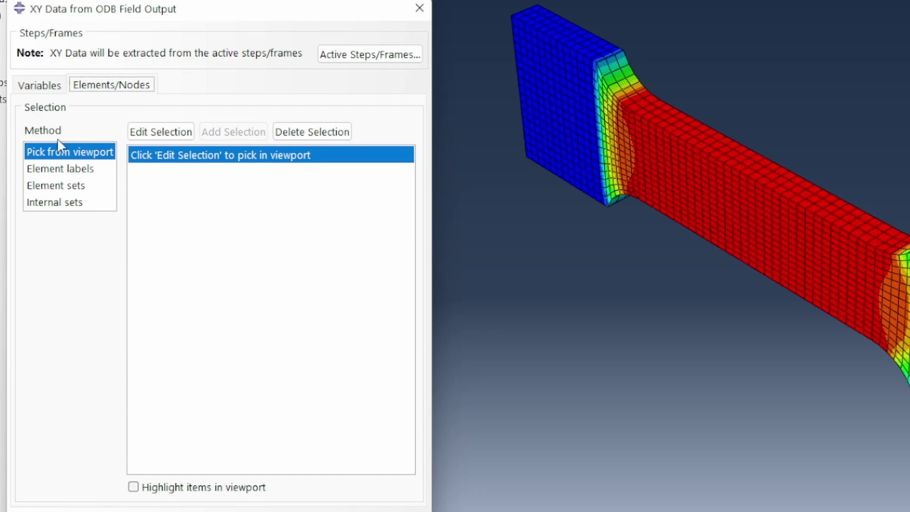
left_click(85, 153)
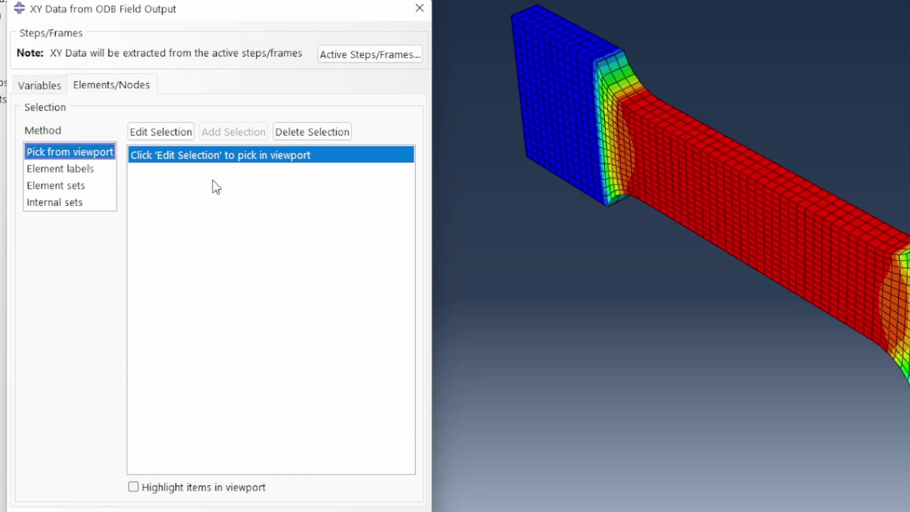
left_click(752, 225)
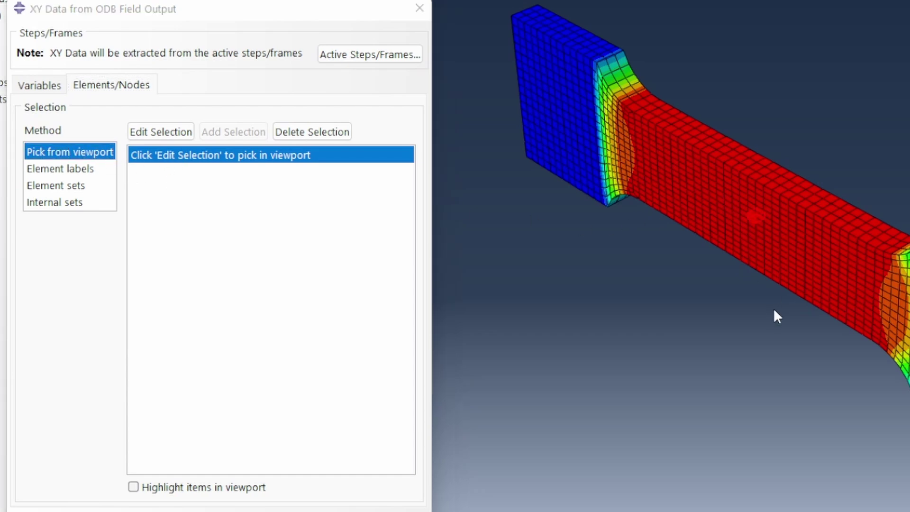
left_click(161, 132)
Step: Choose strain component E11 and stress component S11 at the integration point as the output variables
left_click(38, 88)
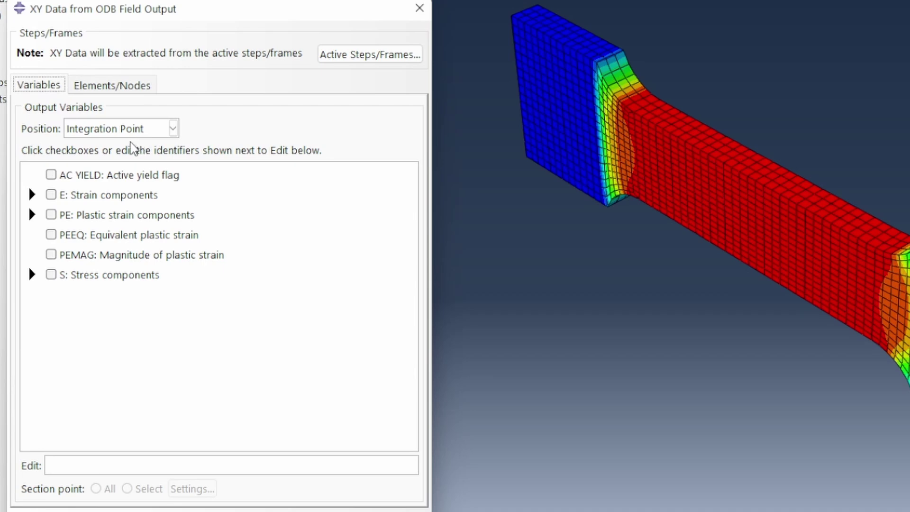
left_click(32, 195)
left_click(72, 279)
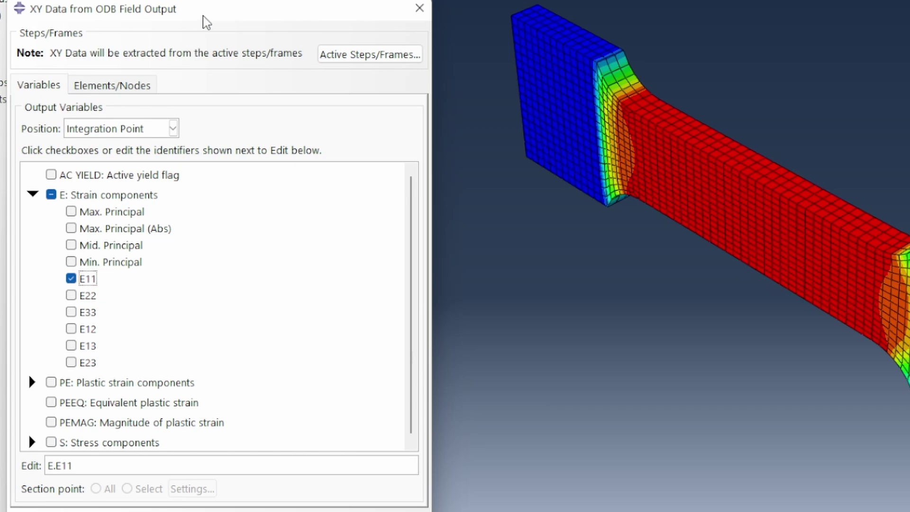
left_click_drag(203, 20, 901, 3)
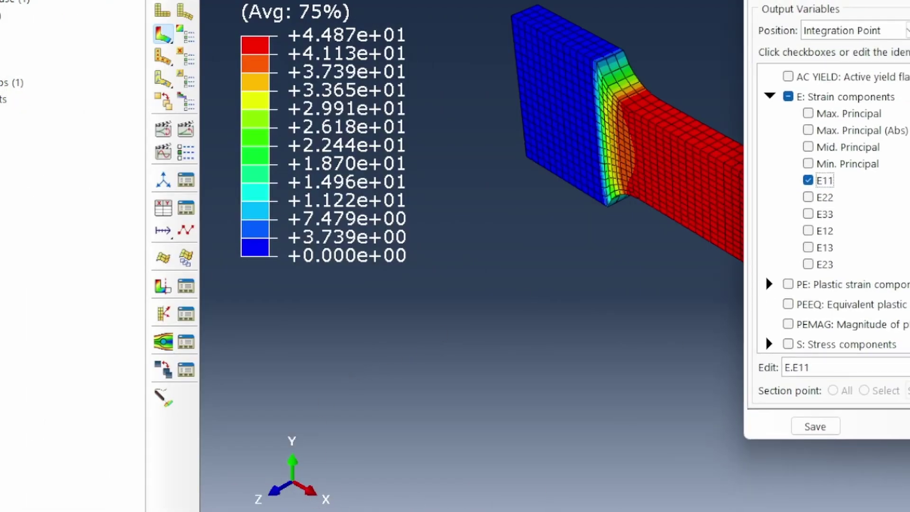
left_click_drag(821, 4, 473, 62)
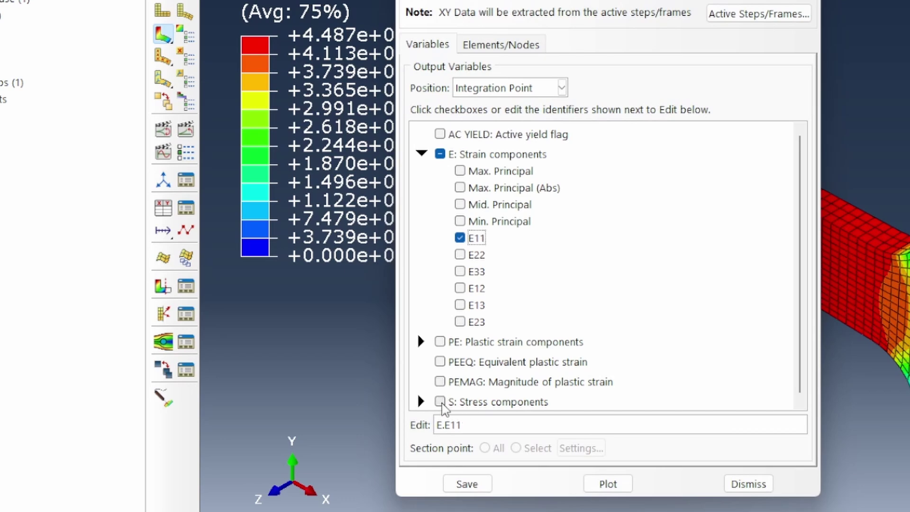
left_click(421, 401)
scroll(455, 370, "down", 5)
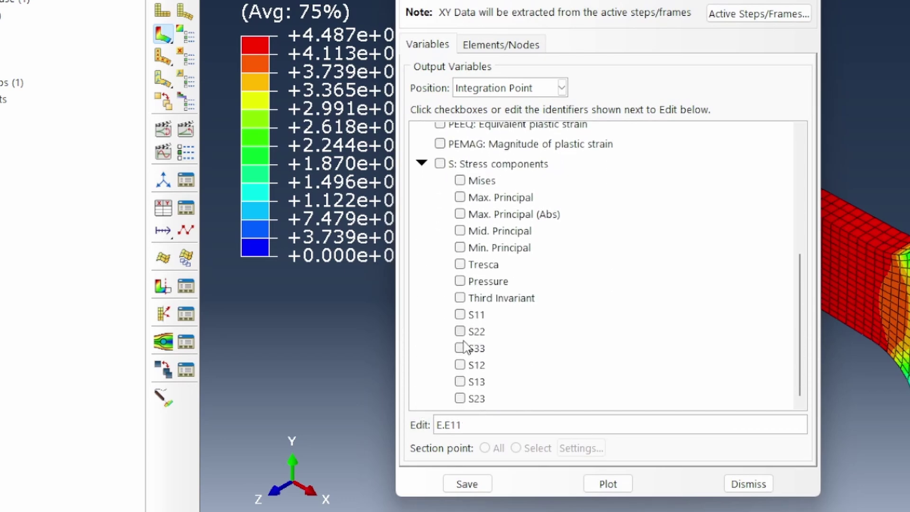
left_click(460, 315)
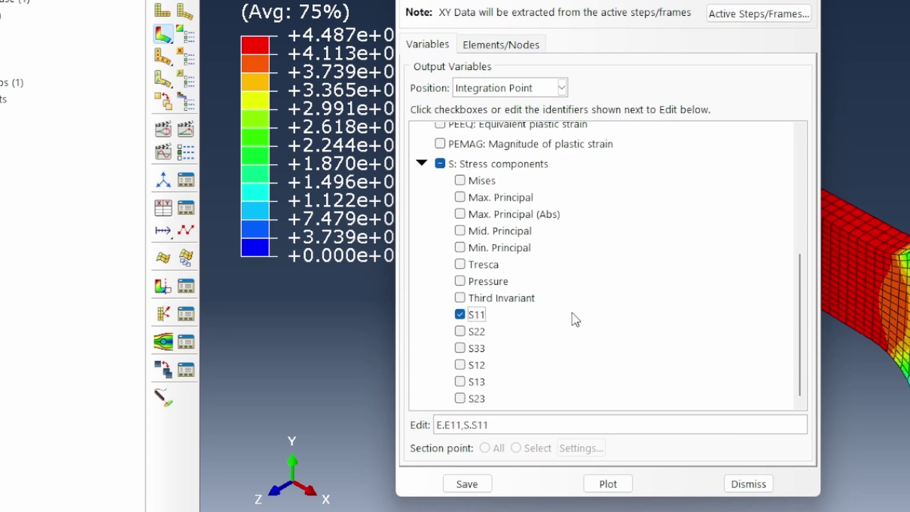
left_click(421, 164)
left_click(421, 154)
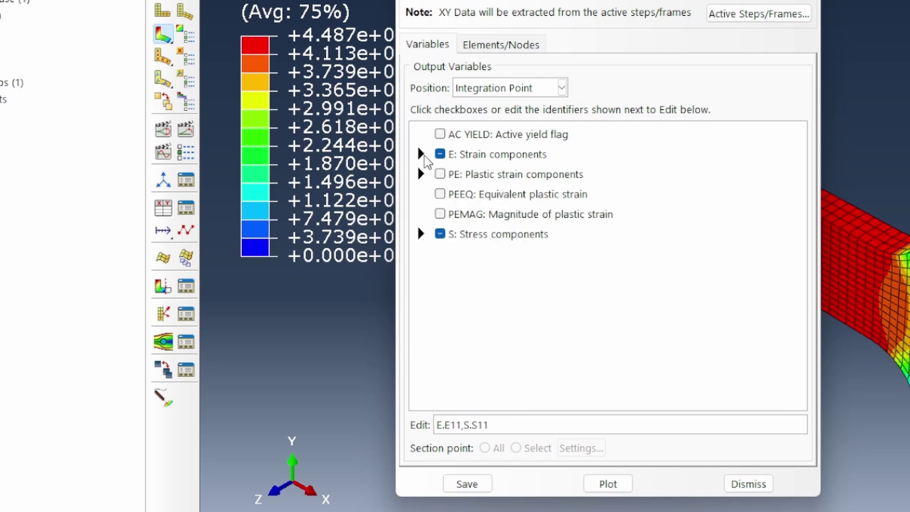
Step: Save the E11 and S11 field output as XY data with default names and close the extraction dialog
left_click_drag(488, 419, 432, 418)
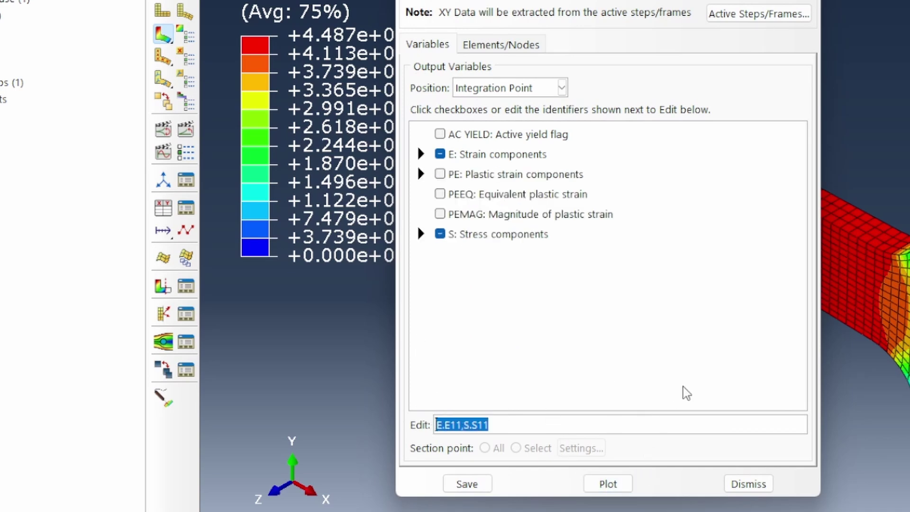
left_click(469, 484)
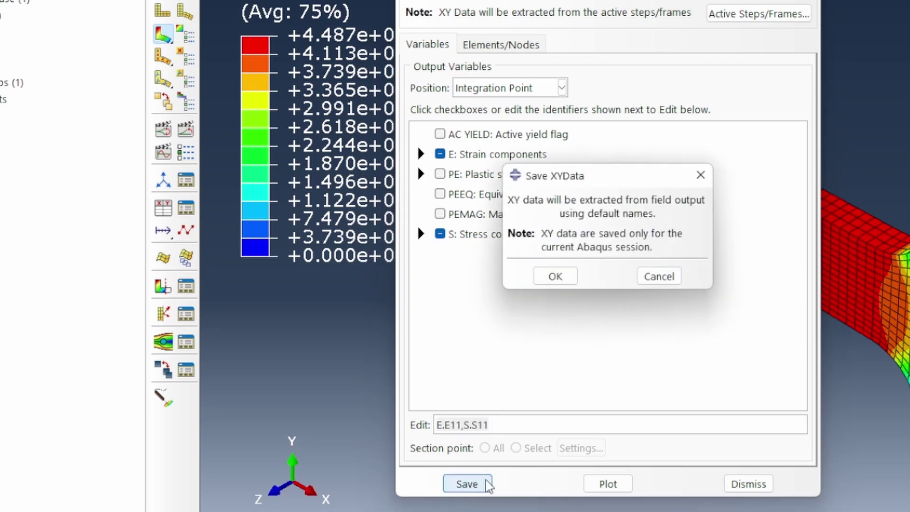
left_click(556, 277)
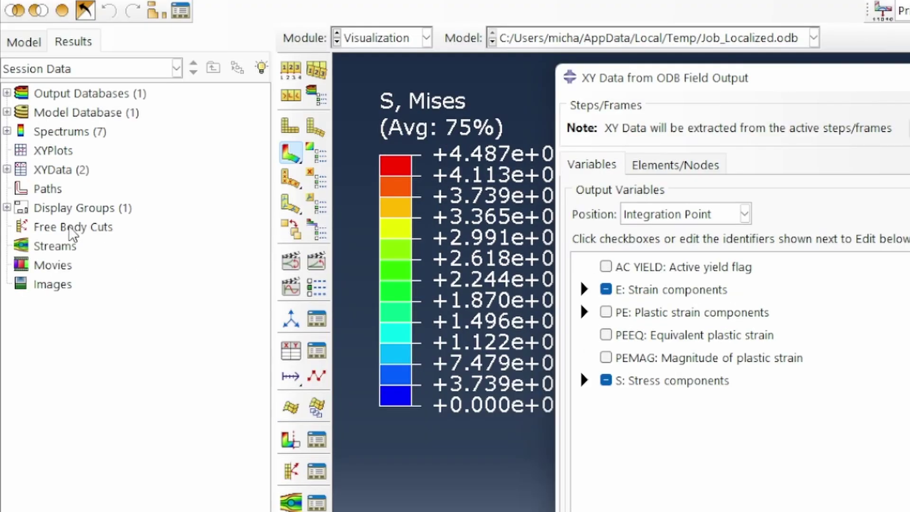
left_click(7, 116)
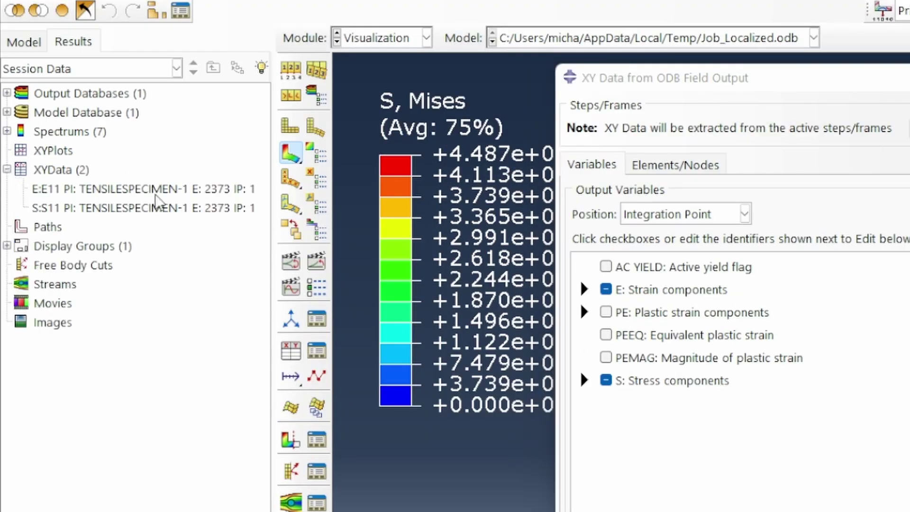
key("Escape")
Step: Rename the saved E11 strain data set as LocalE11
right_click(105, 196)
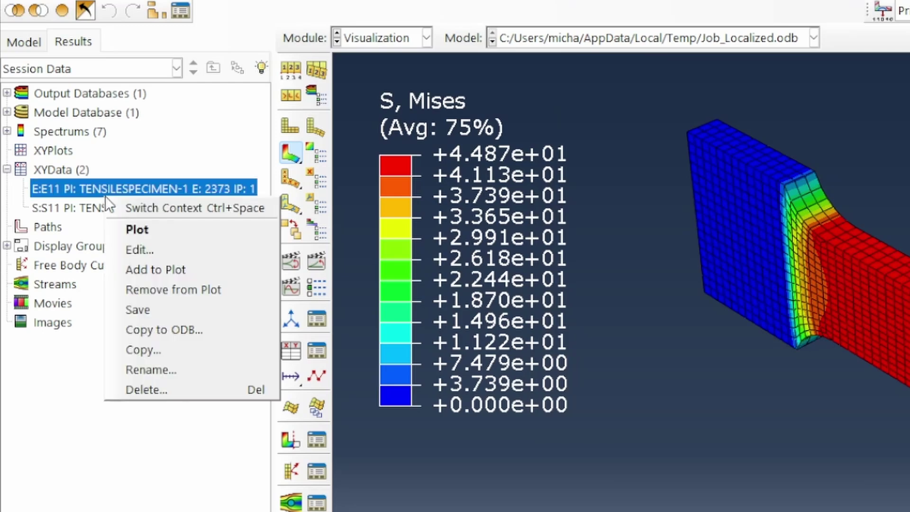
left_click(189, 372)
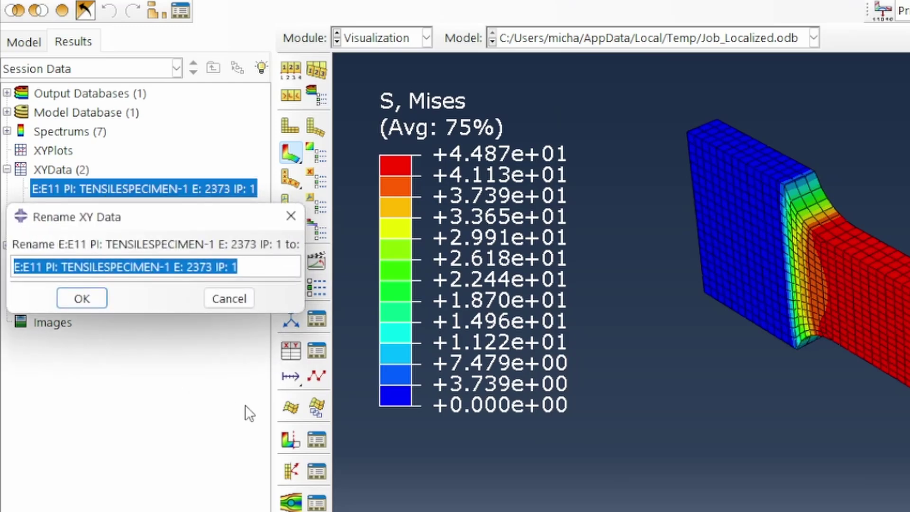
type("Localized")
key("BackSpace")
key("BackSpace")
key("BackSpace")
key("BackSpace")
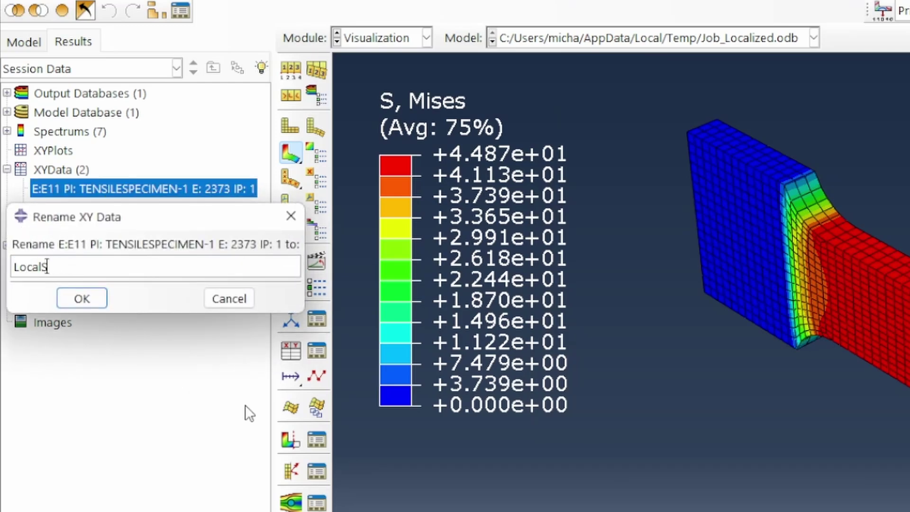
type("E11")
key("Return")
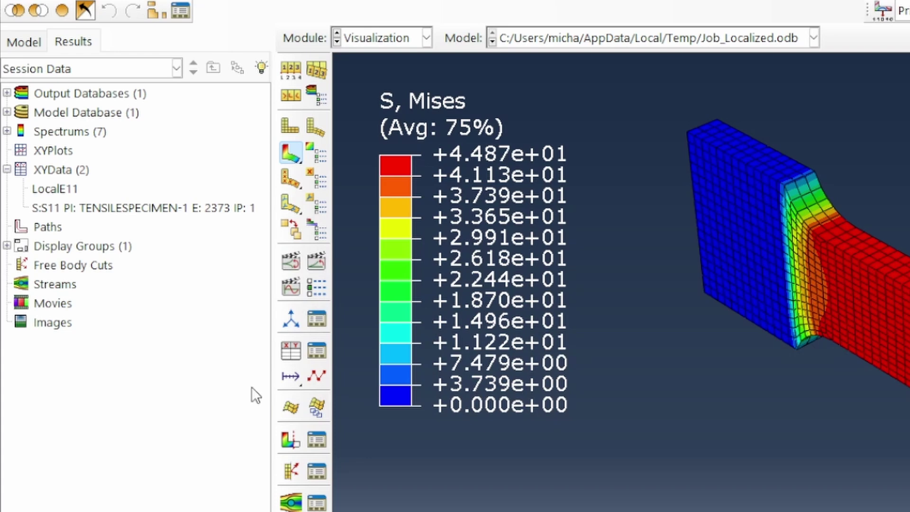
Step: Rename the saved S11 stress data set as LocalS11G
right_click(152, 207)
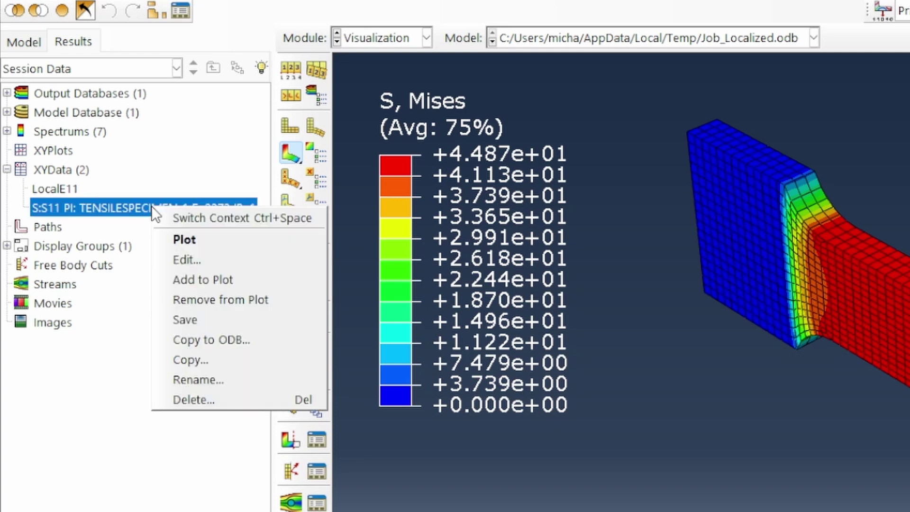
left_click(205, 379)
type("Local")
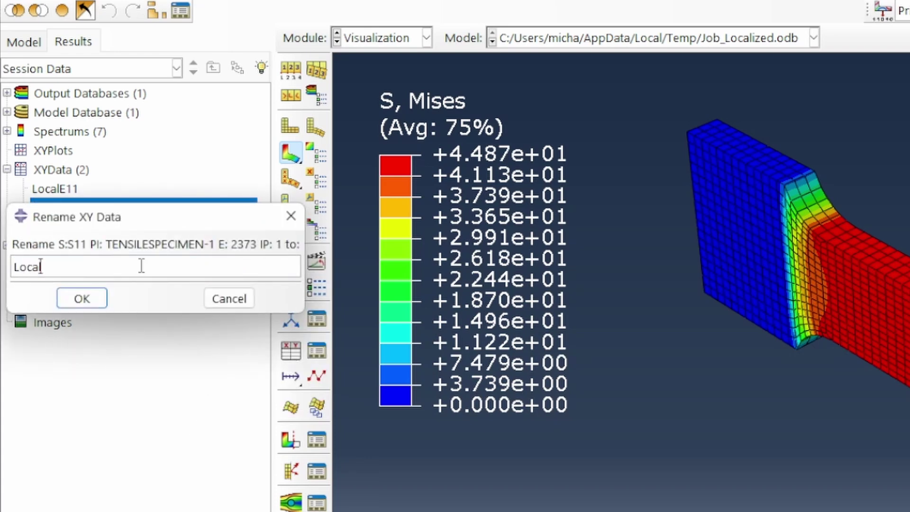
type("S11G")
key("Return")
Step: Rename the LocalE11 strain data set as LocalE11G
right_click(71, 191)
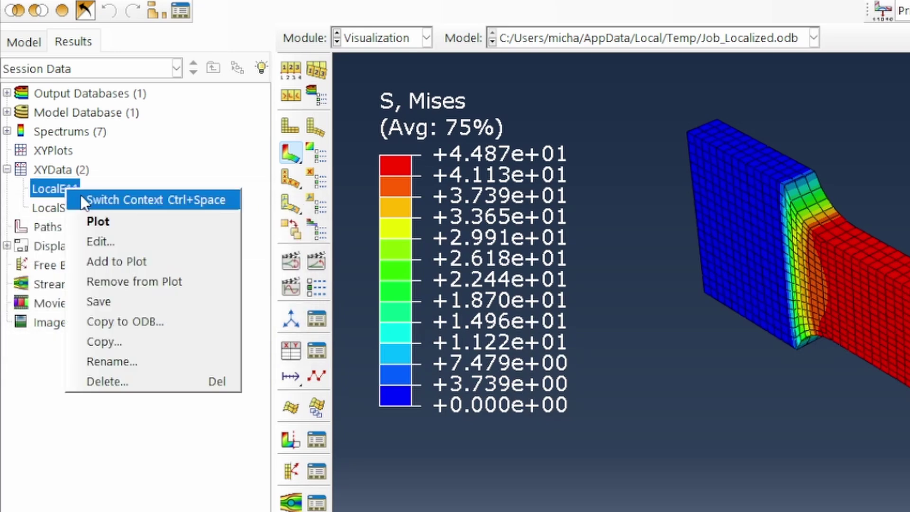
left_click(140, 364)
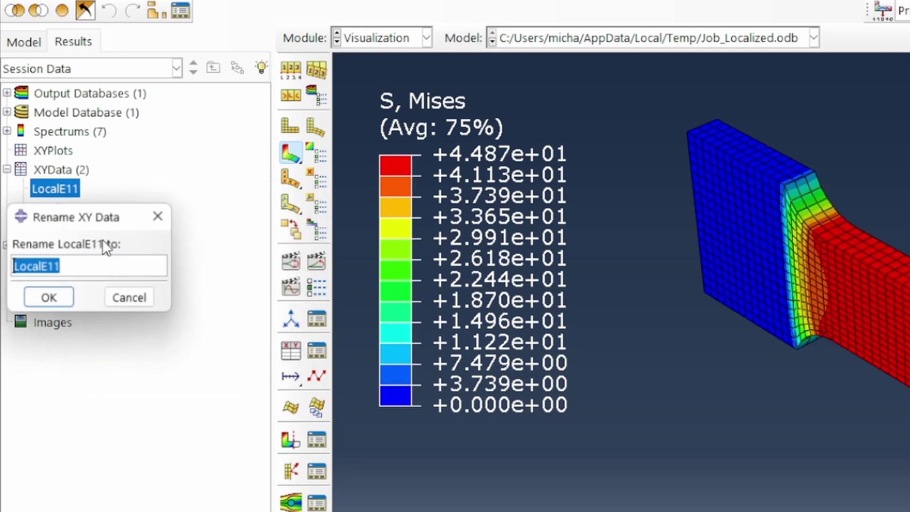
left_click(79, 275)
type("G")
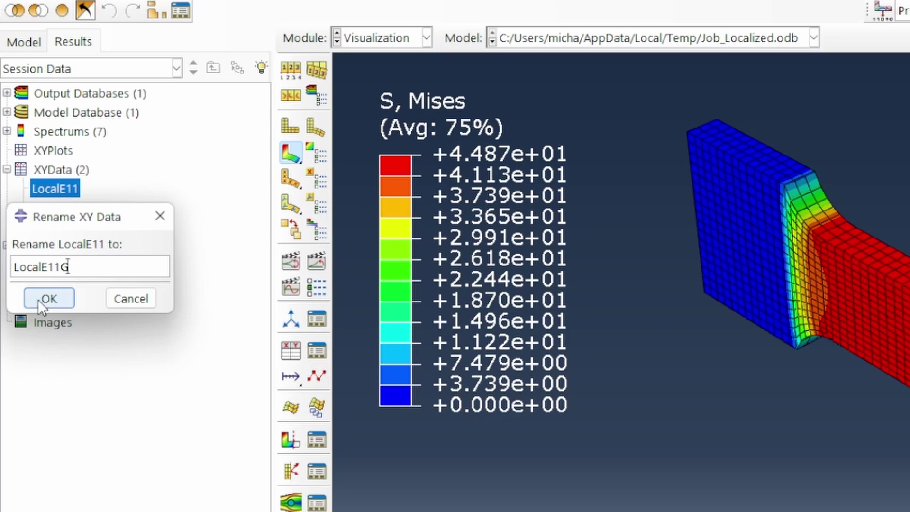
left_click(52, 301)
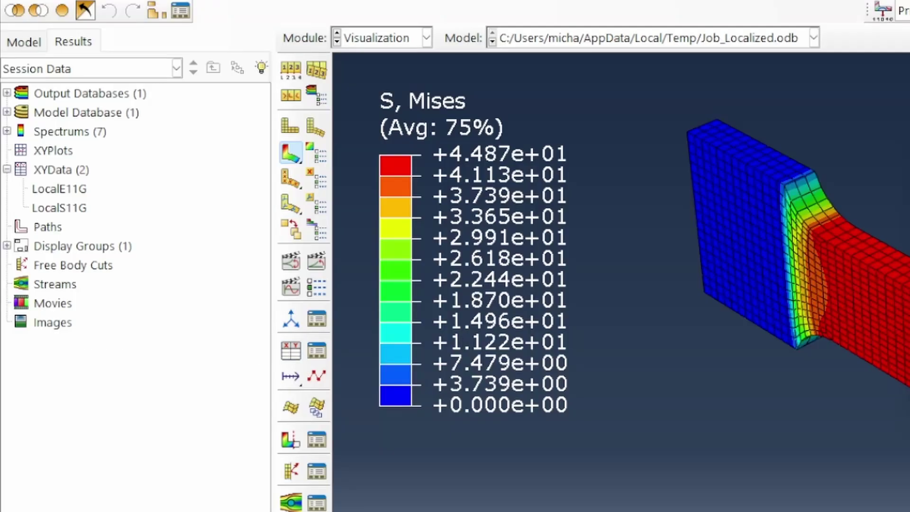
Step: Create XY data by operating on existing data, entering the expression combine ( "LocalE11G", "LocalS11G" )
left_click(292, 351)
left_click(758, 285)
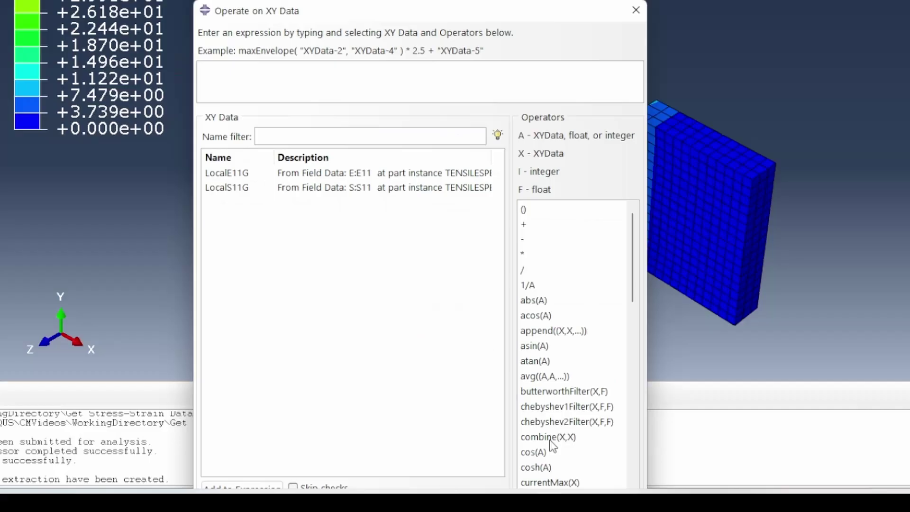
left_click(548, 437)
left_click(226, 175)
double_click(226, 175)
double_click(229, 189)
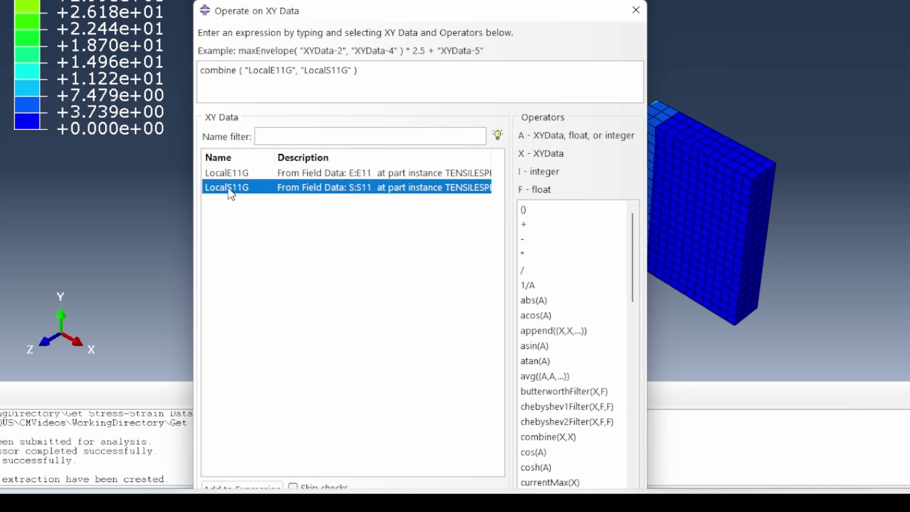
Step: Plot the combined gauge stress-strain expression and close the XY data operation dialog
left_click_drag(435, 10, 431, 0)
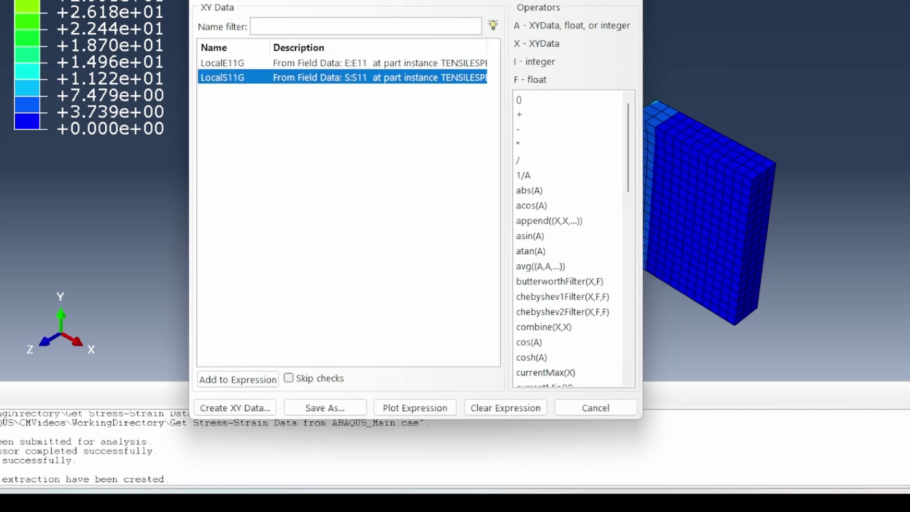
left_click(374, 413)
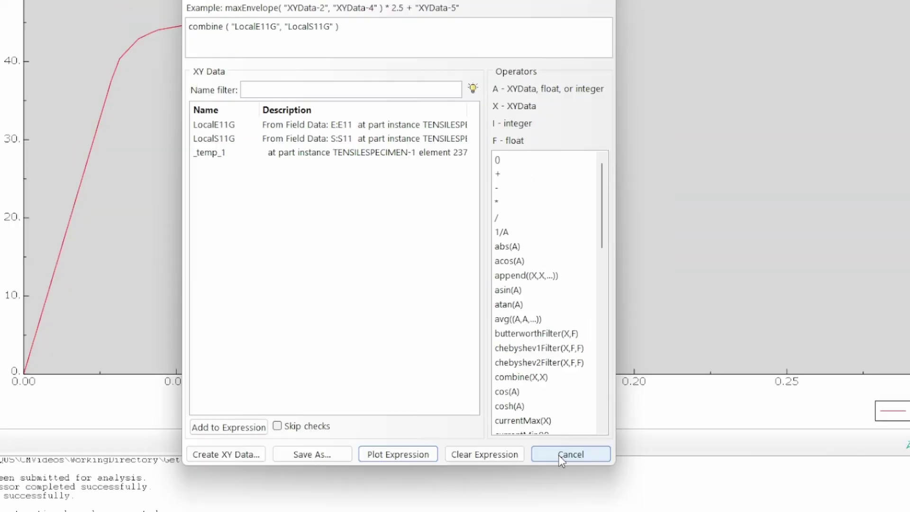
left_click(569, 407)
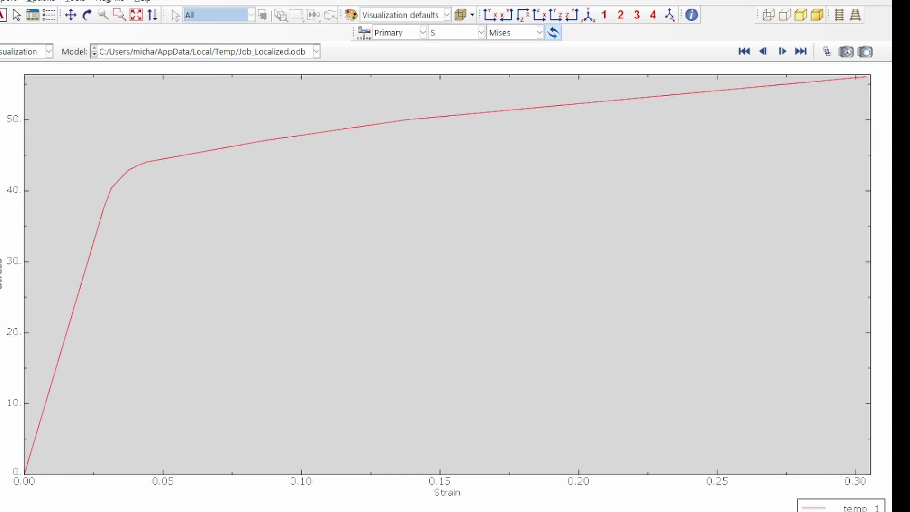
Step: Rename the temporary combined data set _temp_1 as LocalS11vsE11G
right_click(29, 182)
left_click(83, 305)
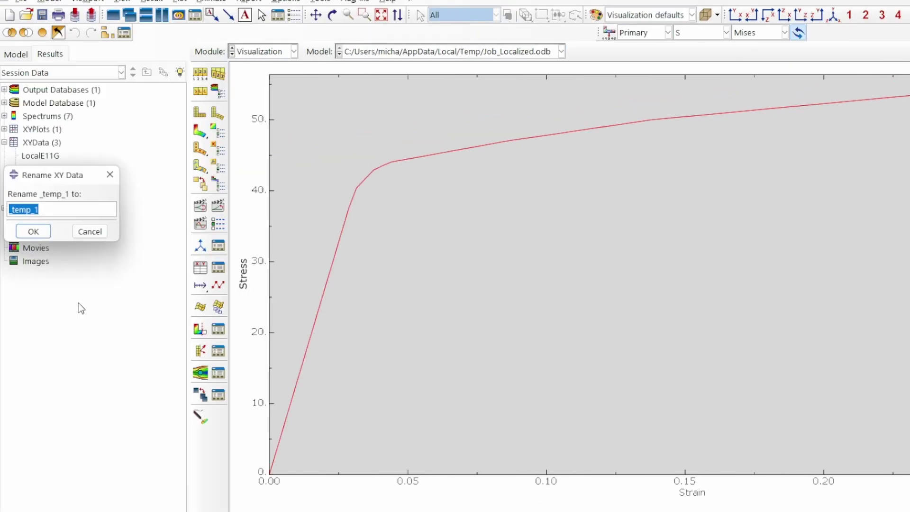
type("LocalS11vsE11G")
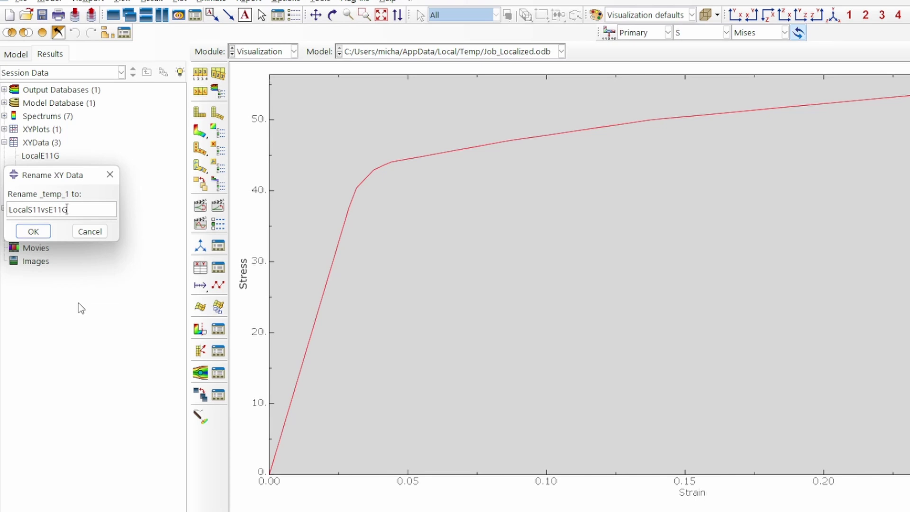
key("Return")
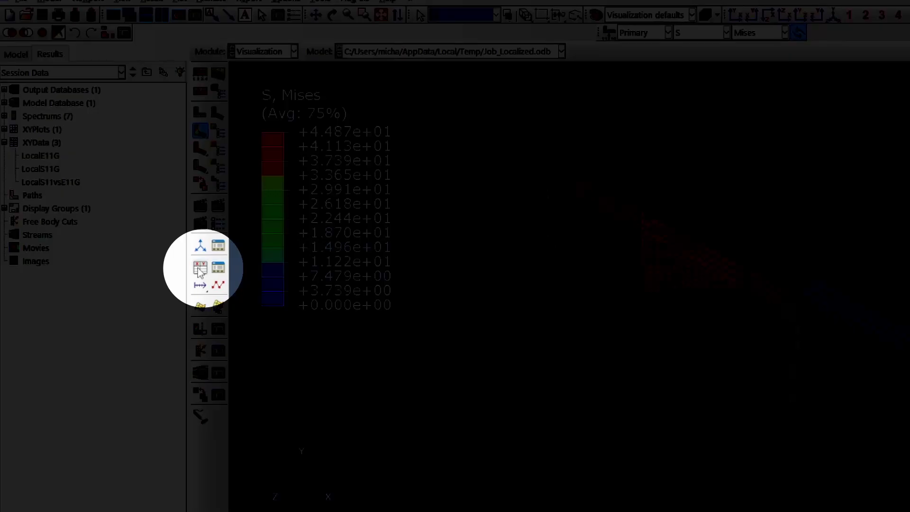
Step: Start XY data extraction from ODB field output and pick one element in the specimen's shoulder transition region in the viewport
left_click(200, 269)
left_click(668, 171)
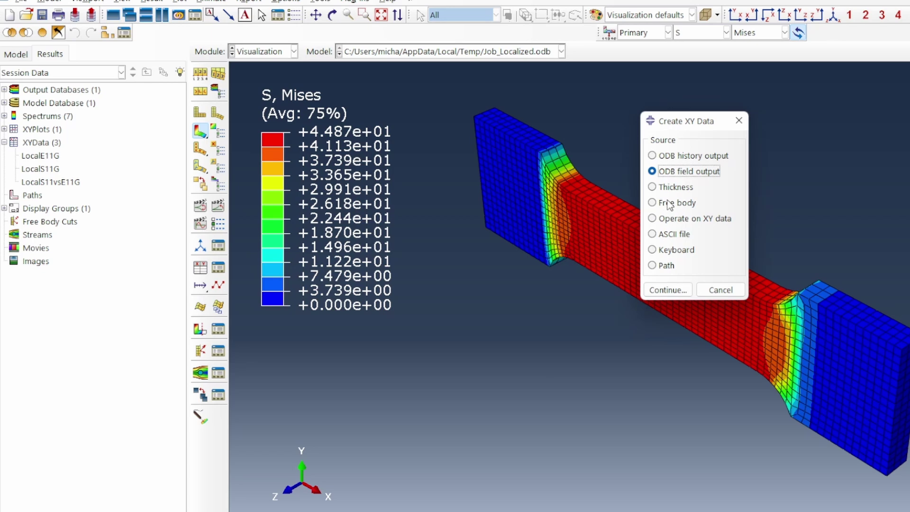
left_click(667, 291)
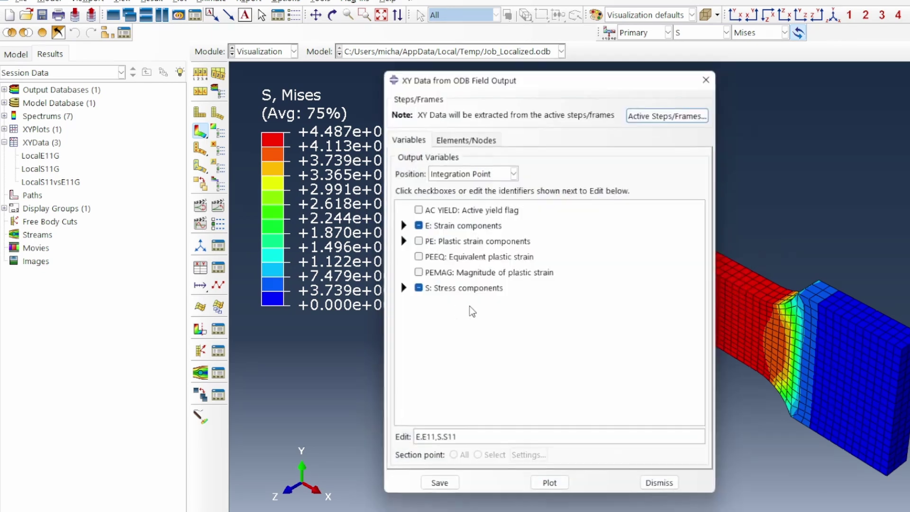
left_click(460, 139)
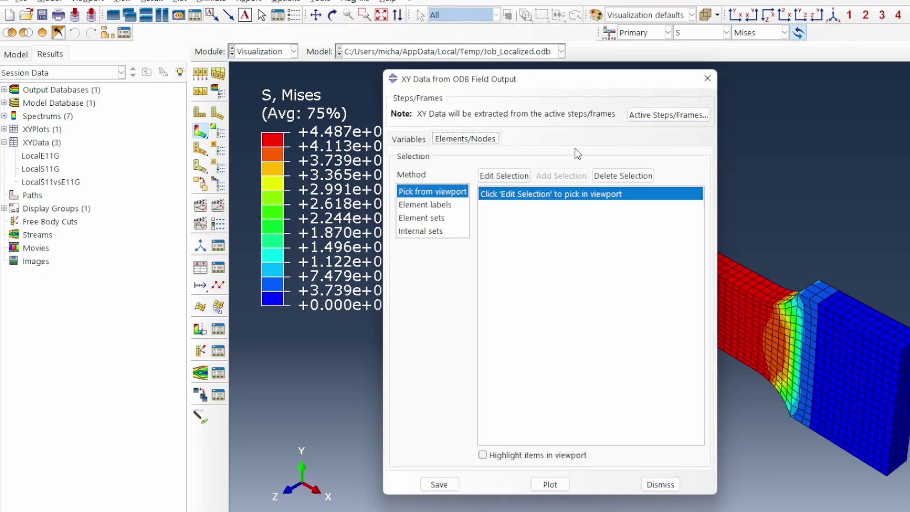
left_click_drag(563, 83, 500, 83)
left_click(380, 204)
left_click(386, 192)
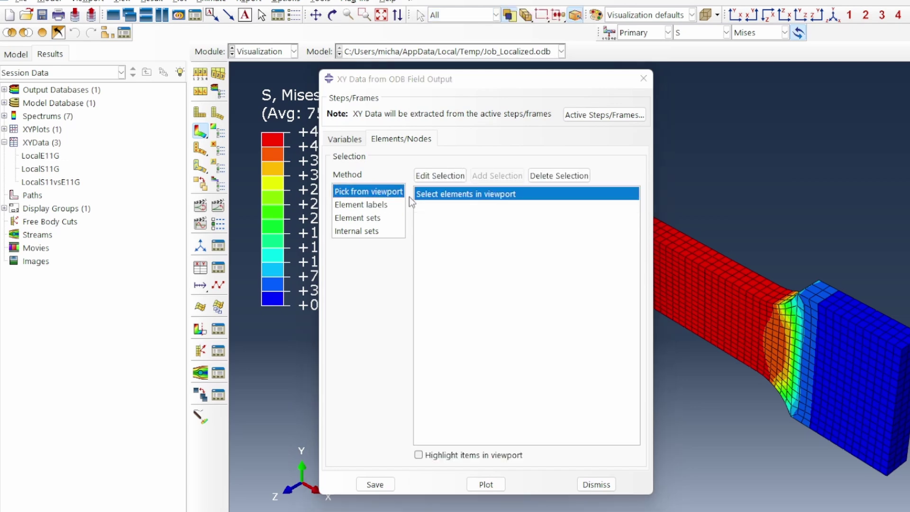
left_click(792, 352)
middle_click(658, 299)
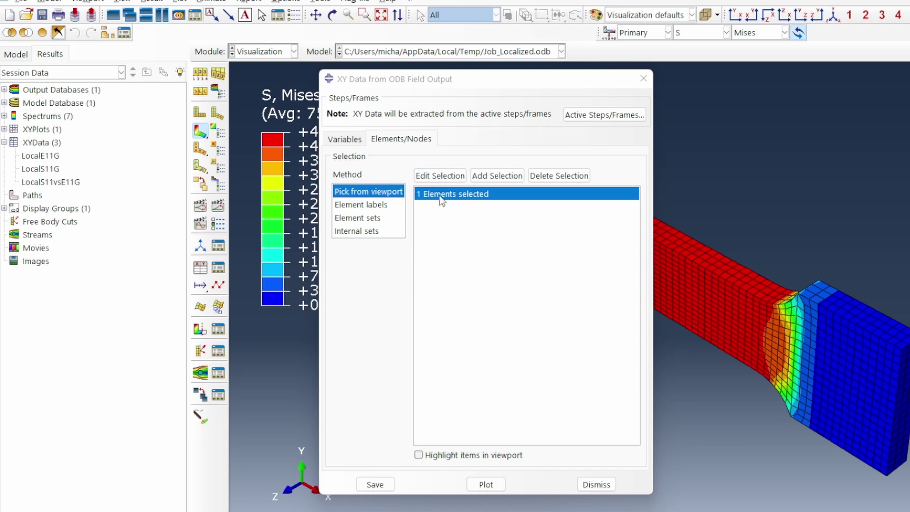
Step: Check that E11 and S11 are the output variables, plot them for the shoulder element, and close the extraction dialog
left_click(350, 141)
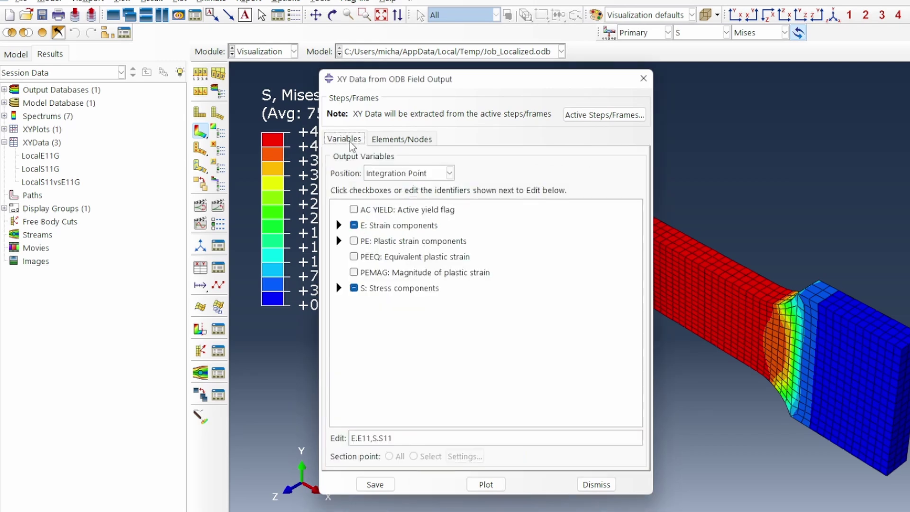
left_click(340, 226)
left_click(339, 226)
left_click(339, 288)
left_click(339, 288)
left_click(497, 488)
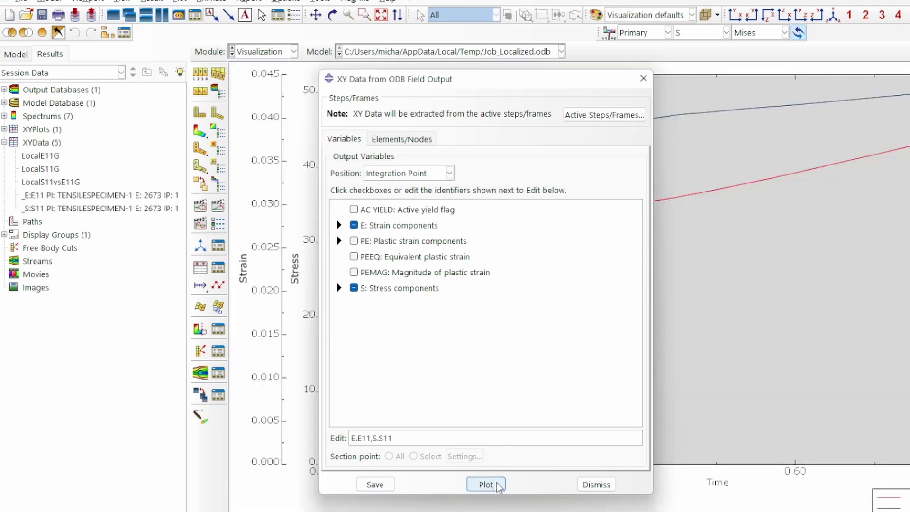
left_click(596, 485)
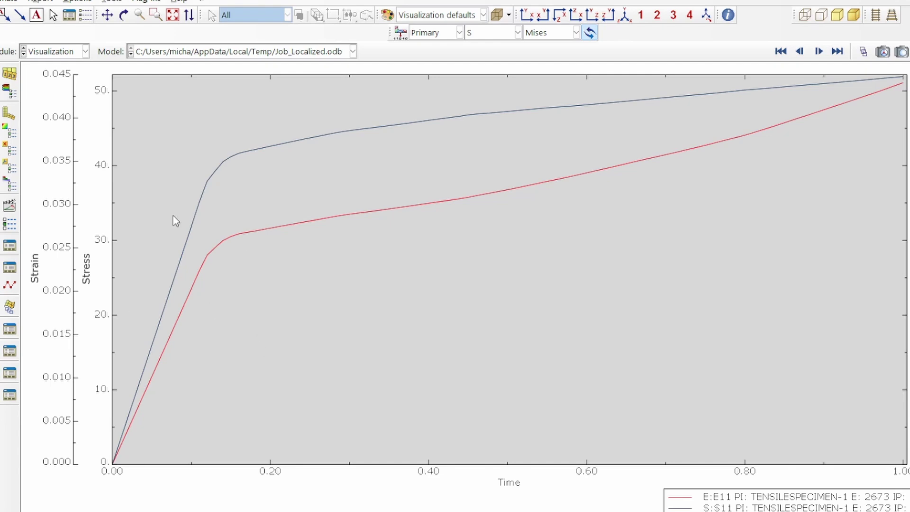
Step: Rename the shoulder element's temporary E11 strain data set as LocalE11Sh
right_click(87, 199)
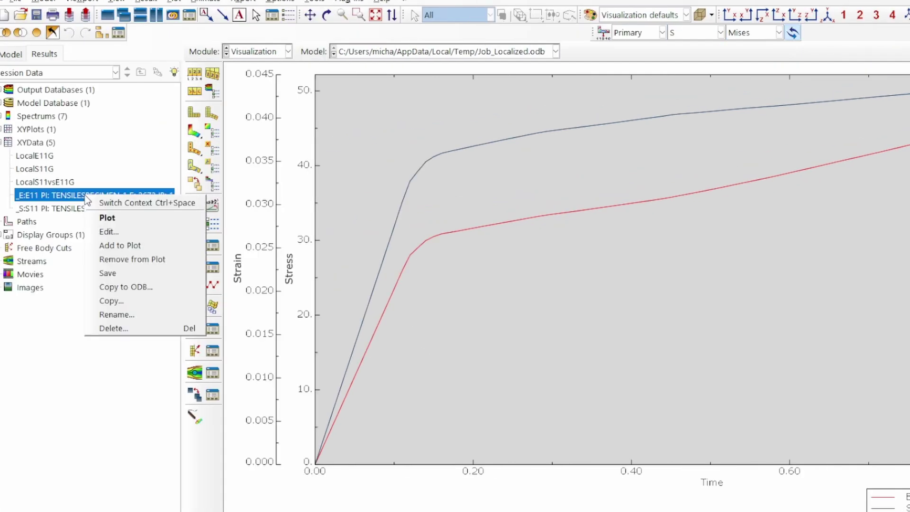
left_click(31, 320)
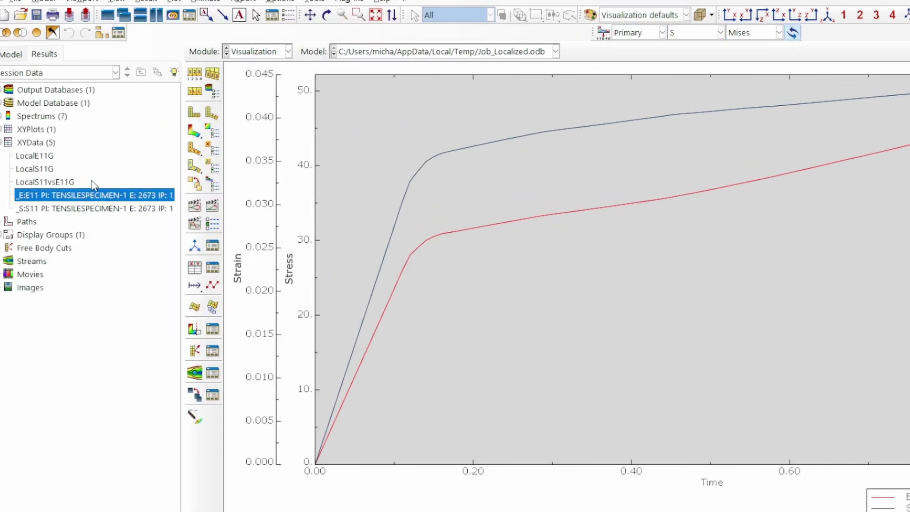
right_click(90, 201)
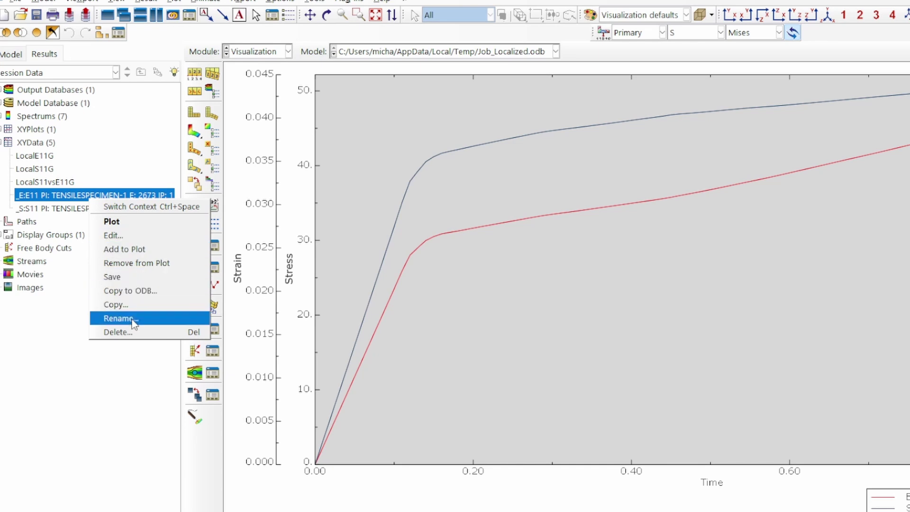
left_click(112, 318)
type("Lo")
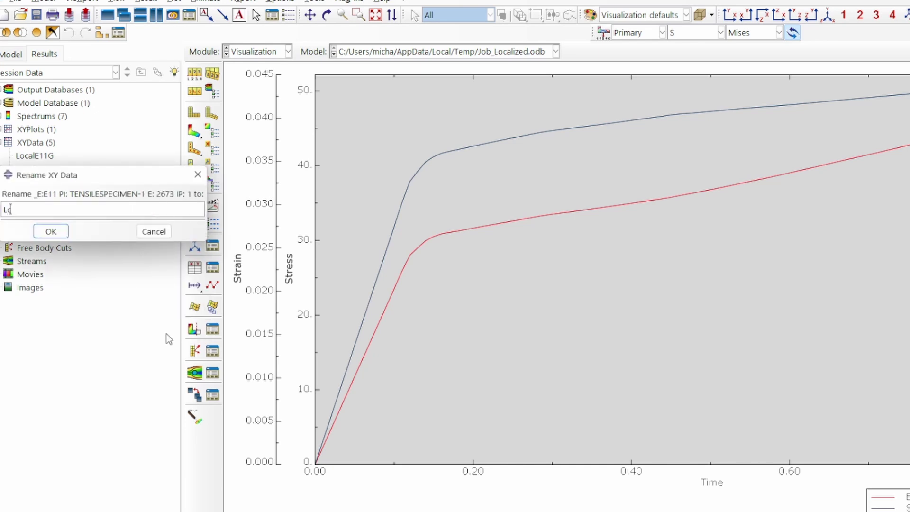
type("calS")
key("Return")
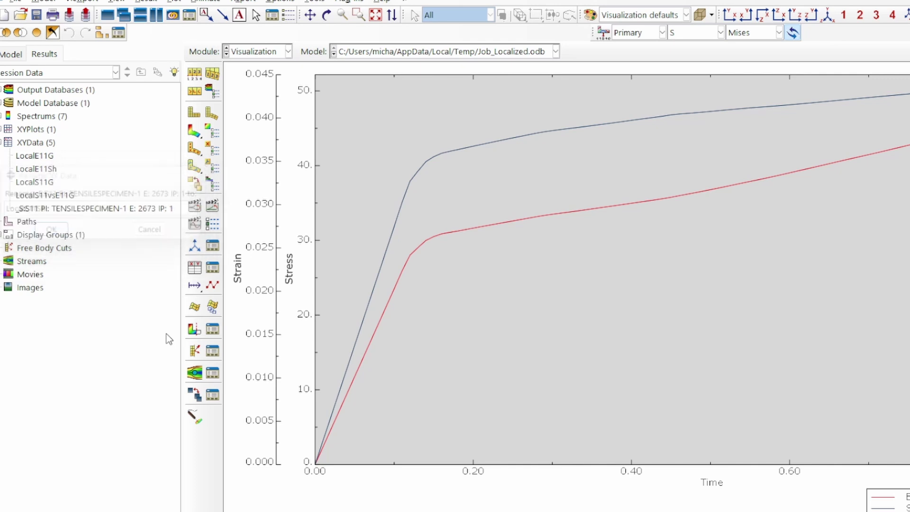
Step: Rename the shoulder element's temporary S11 stress data set as LocalS11Sh
right_click(110, 208)
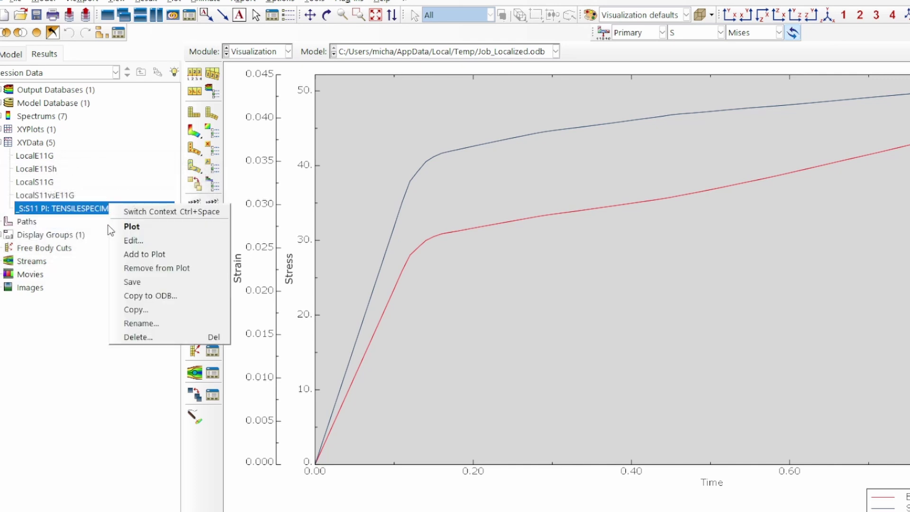
left_click(140, 323)
key("BackSpace")
type("Loca")
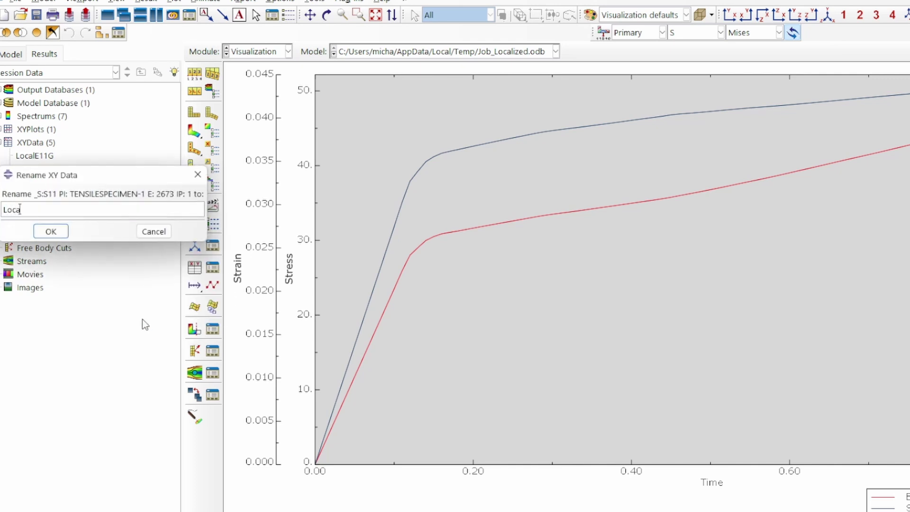
type("lS11Sh")
key("Return")
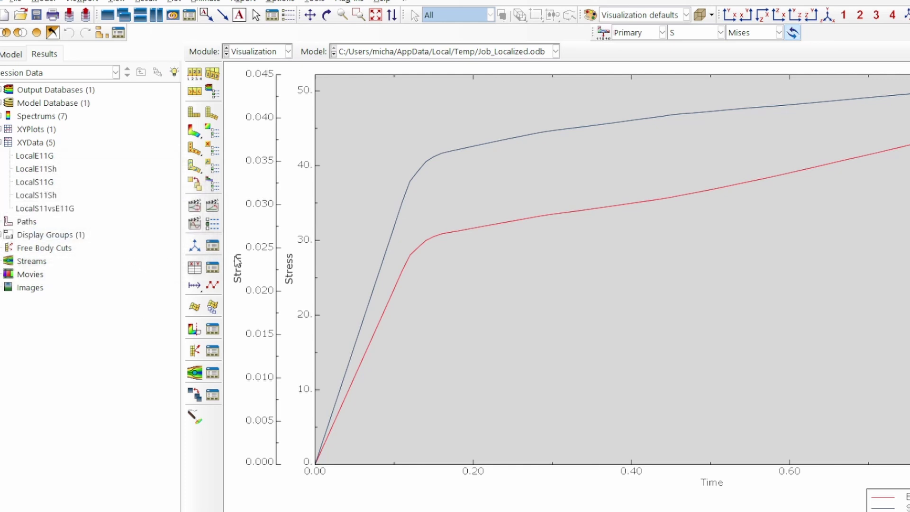
Step: Operate on XY data with the expression combine ( "LocalE11Sh", "LocalS11Sh" ) and plot the shoulder stress-strain curve
left_click(194, 268)
left_click(688, 219)
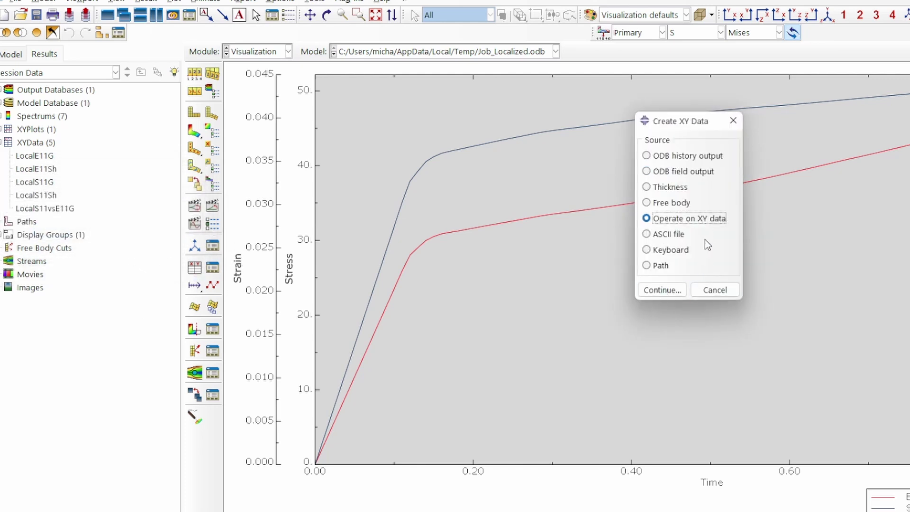
left_click(662, 289)
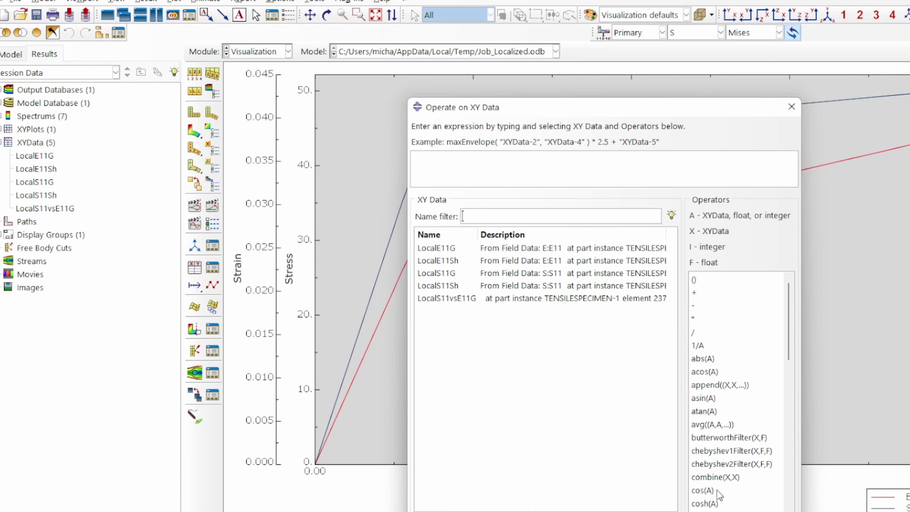
left_click(718, 478)
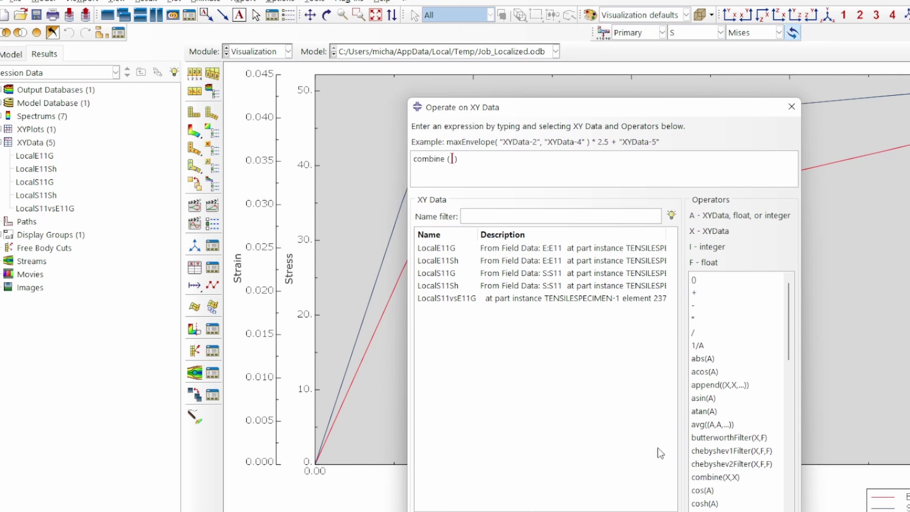
left_click(449, 262)
type(",")
left_click(450, 287)
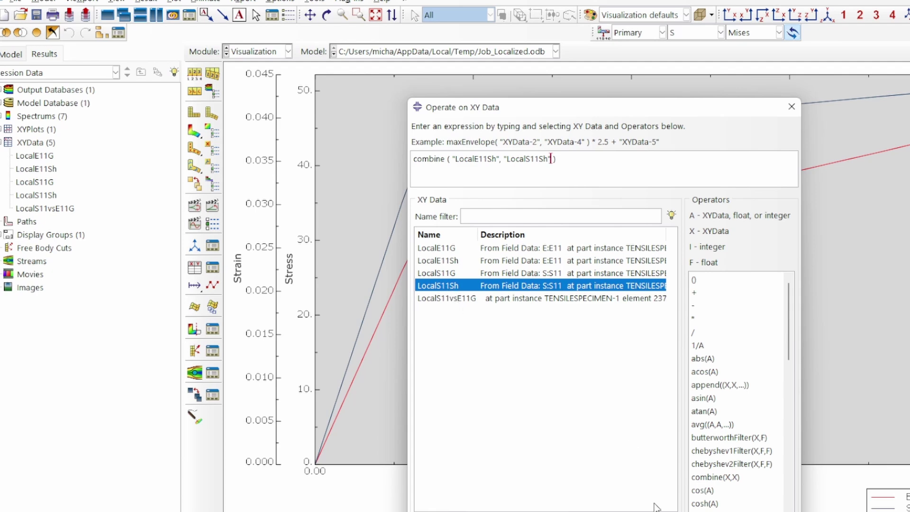
key("Return")
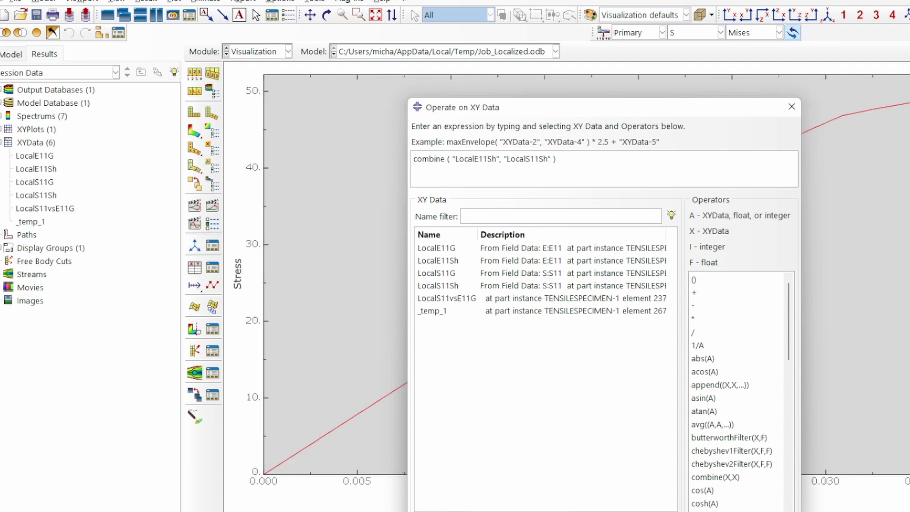
Step: Close the XY data operation dialog and rename the temporary combined shoulder data set as LocalS11vsE11Sh
key("Escape")
right_click(30, 221)
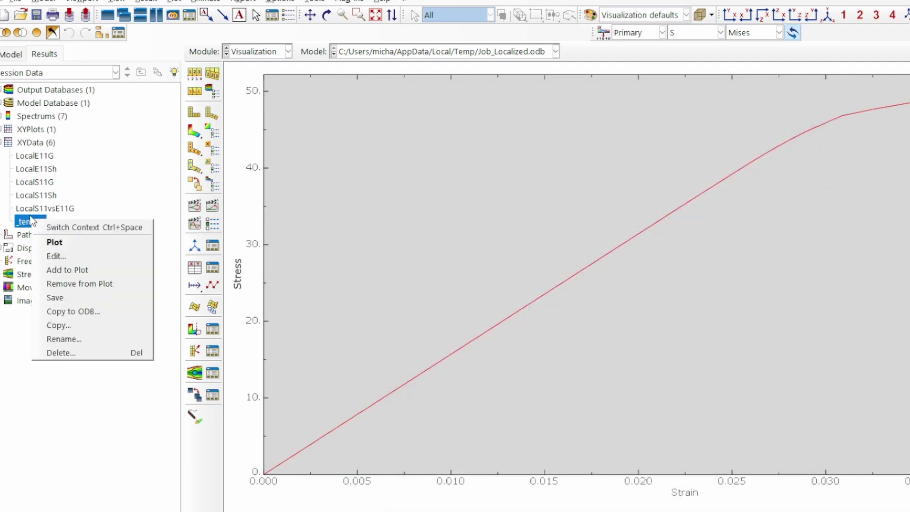
left_click(76, 340)
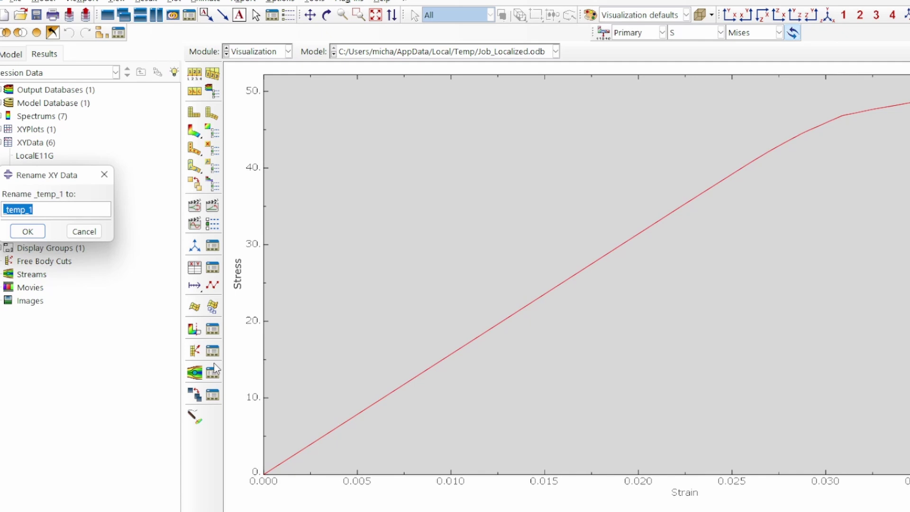
type("LocalS11vsE11Sh")
key("Return")
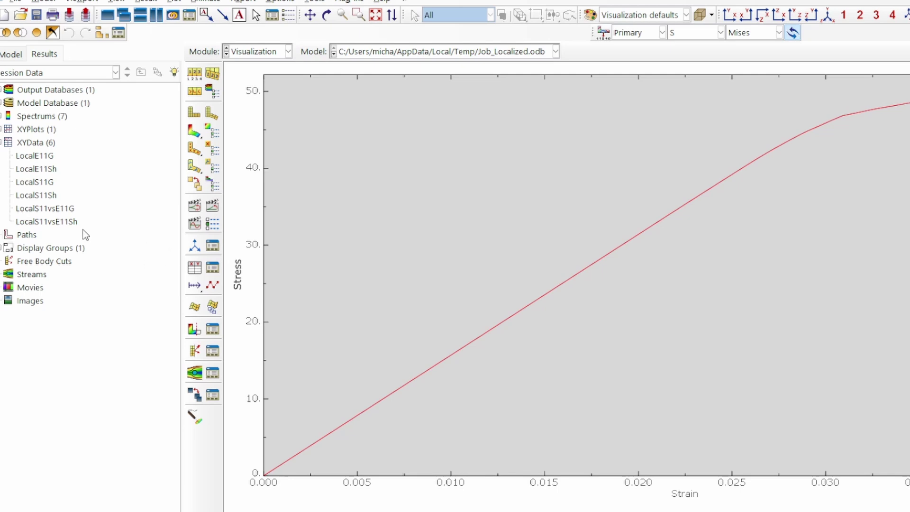
Step: Delete the four separate strain and stress data sets LocalE11G, LocalE11Sh, LocalS11G and LocalS11Sh
left_click(56, 209)
left_click(68, 221)
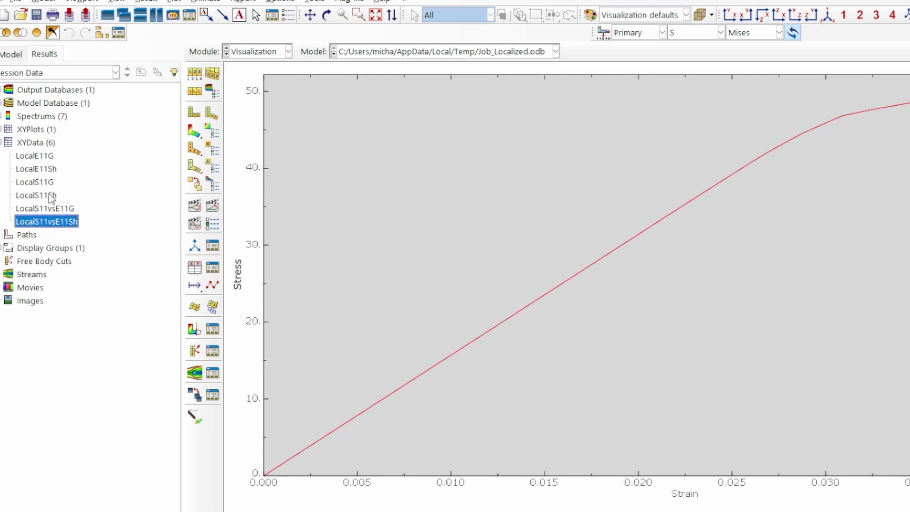
left_click_drag(52, 199, 46, 158)
right_click(44, 155)
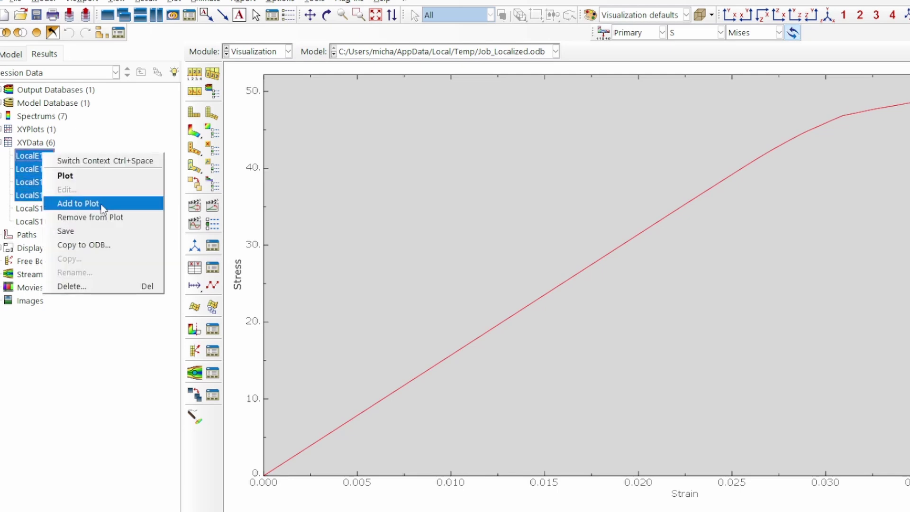
left_click(106, 286)
left_click(524, 313)
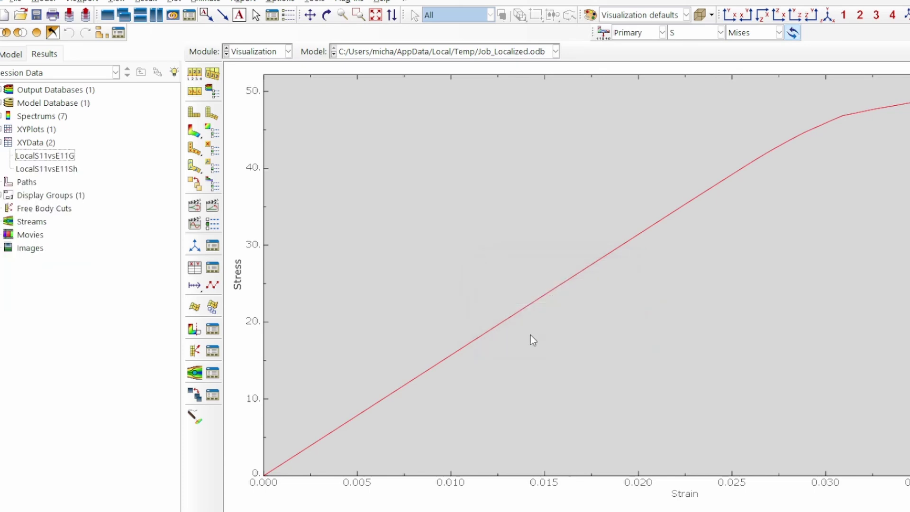
Step: Add both stress-strain curves, LocalS11vsE11G and LocalS11vsE11Sh, to the current plot
left_click(60, 158)
left_click(60, 170, "shift")
right_click(59, 168)
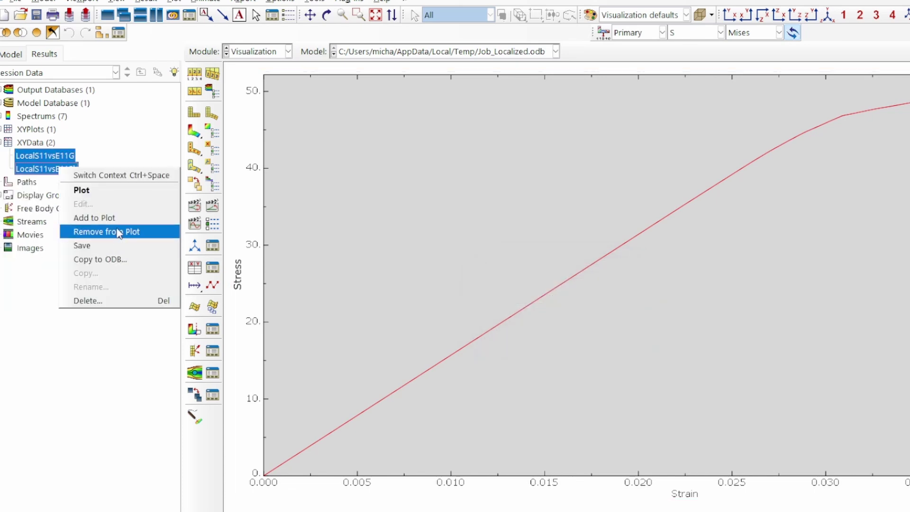
left_click(119, 222)
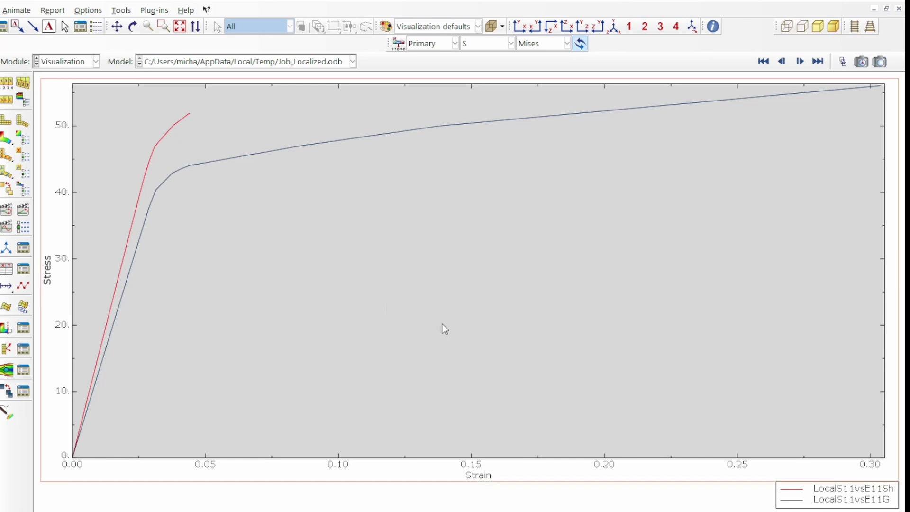
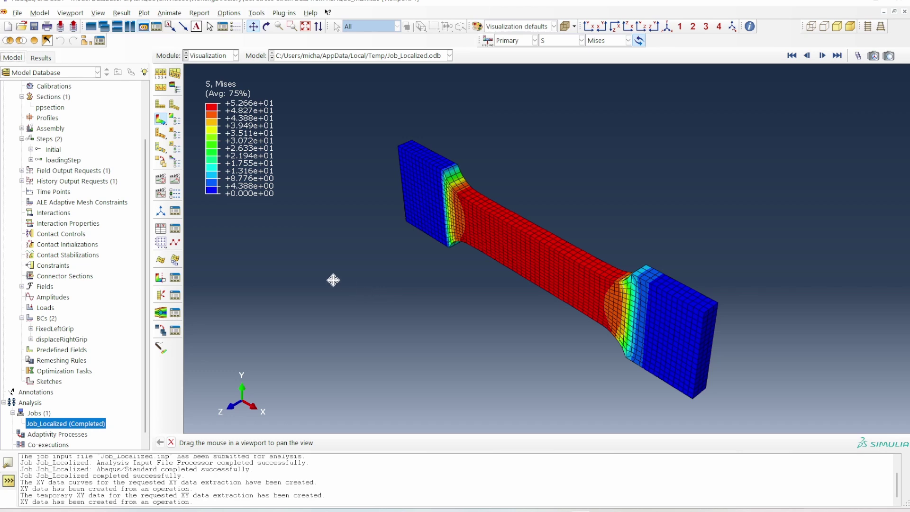
Step: Copy the Localized model to a new model named VolumeAveragedRegion
scroll(79, 181, "up", 1)
scroll(78, 180, "up", 1)
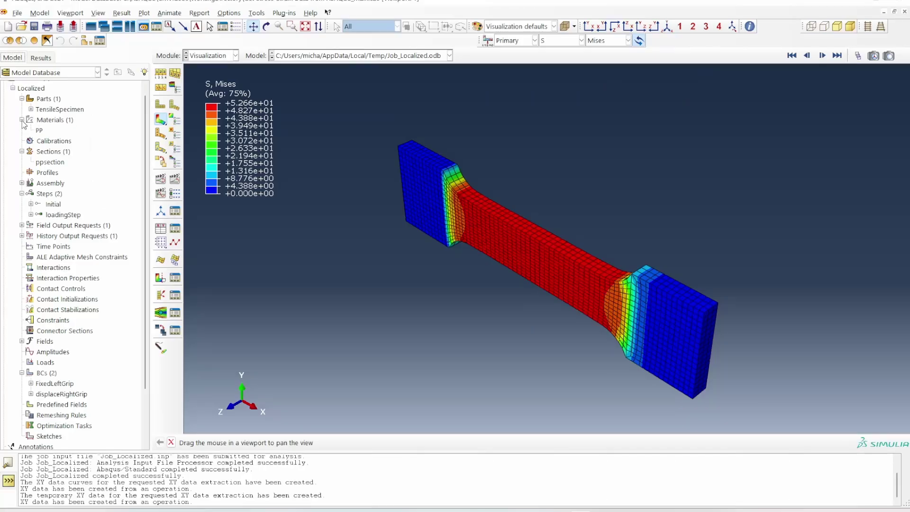
left_click(22, 120)
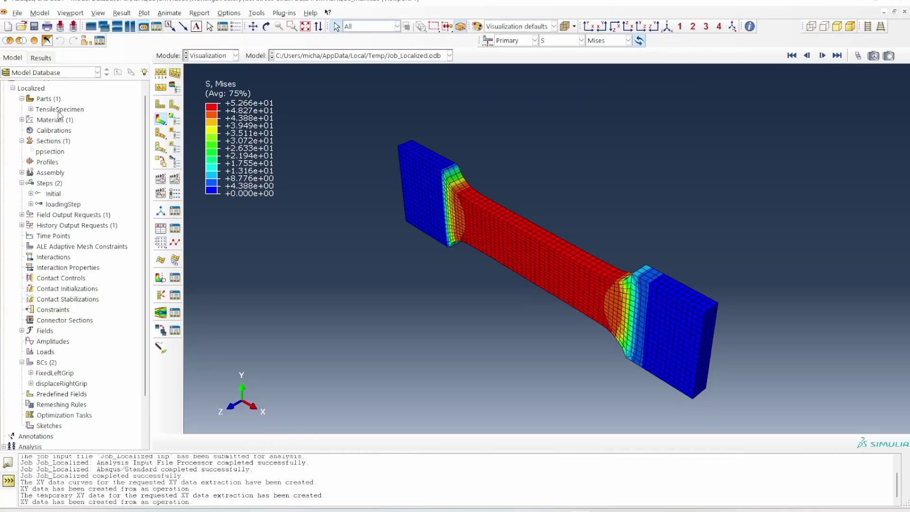
left_click(13, 88)
right_click(34, 97)
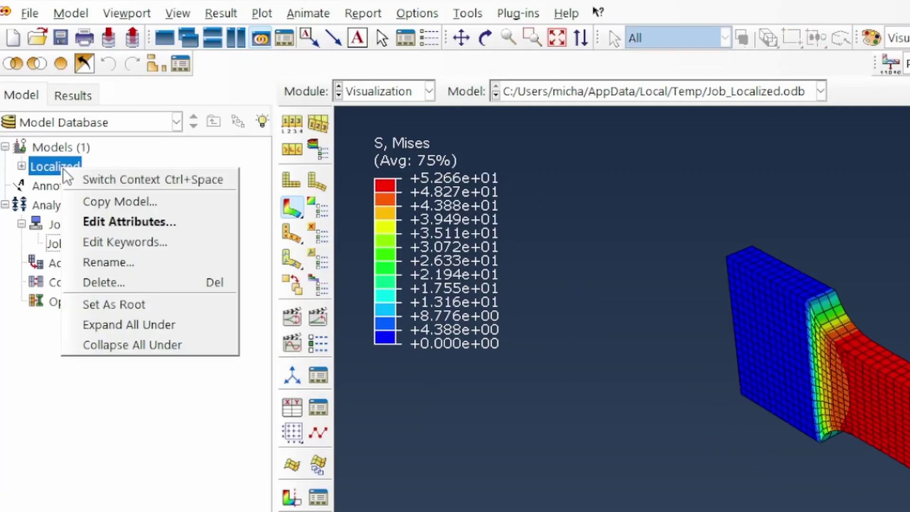
left_click(126, 200)
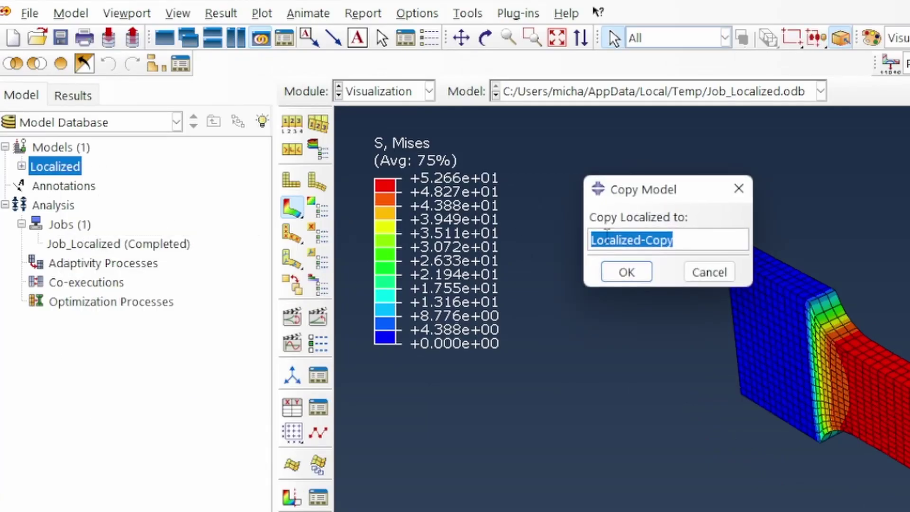
left_click_drag(701, 245, 545, 242)
type("VolumeAveragedReg")
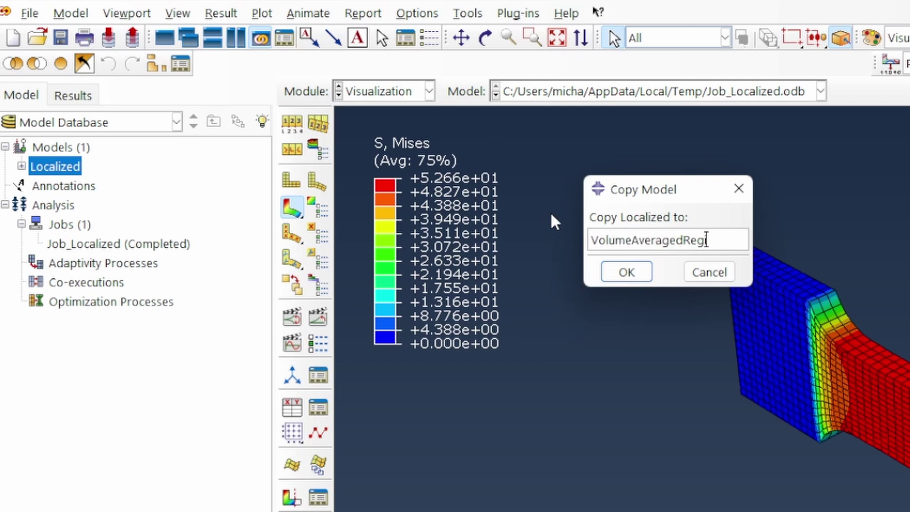
type("ion")
left_click(640, 278)
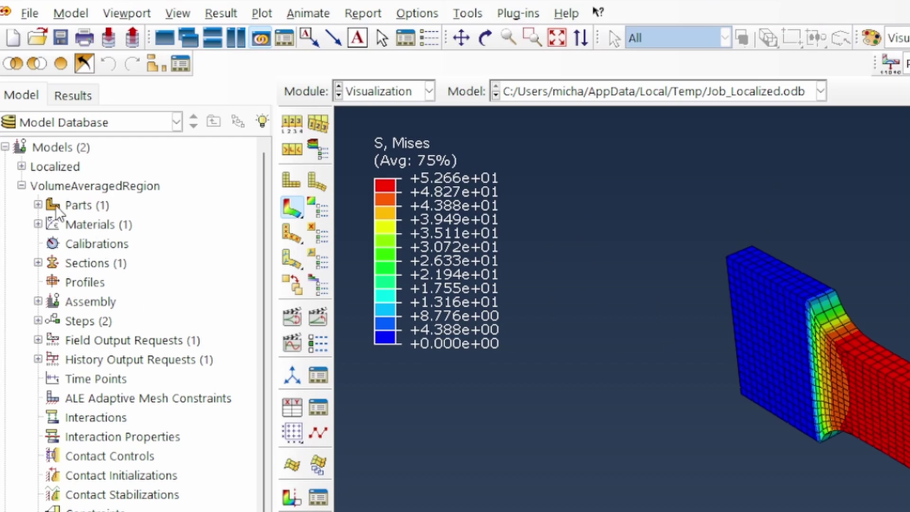
Step: Partition the middle cell of VolumeAveragedRegion's TensileSpecimen part with a plane normal to the long gauge edge at its upper-left endpoint, accepting mesh deletion
left_click(38, 205)
double_click(93, 226)
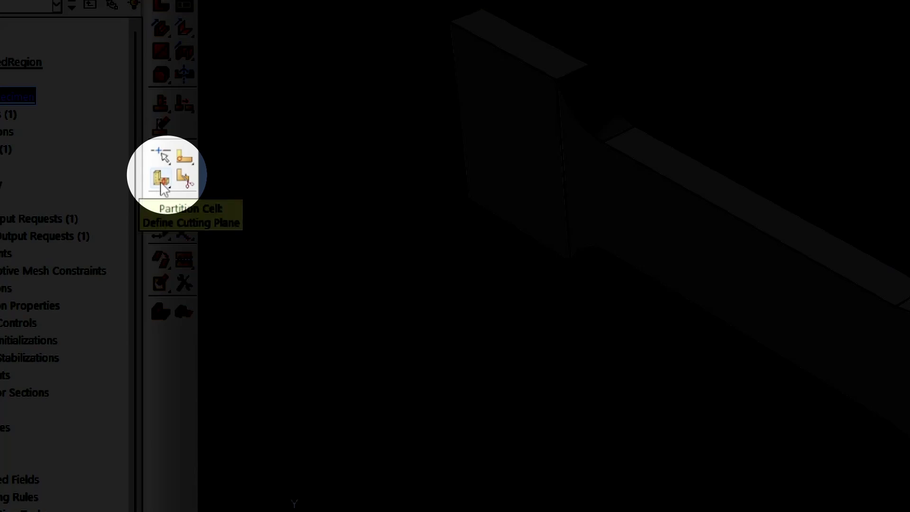
left_click(160, 184)
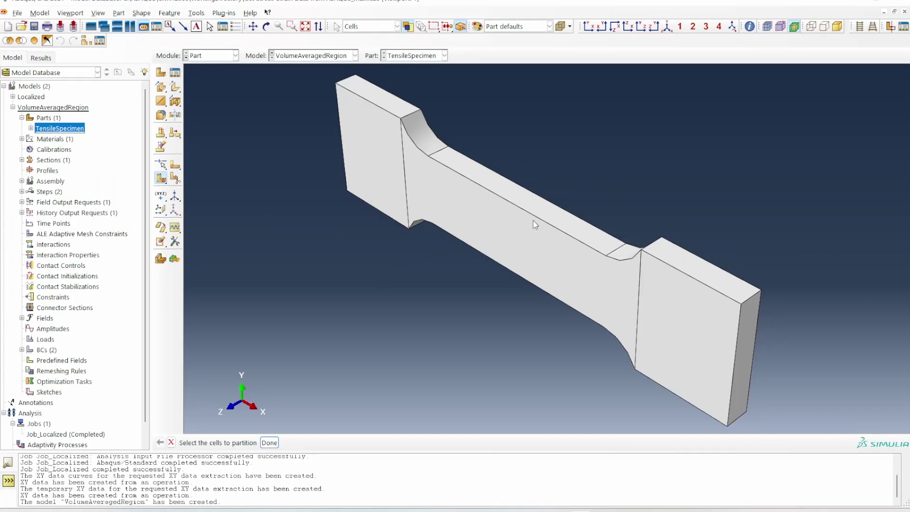
left_click(528, 264)
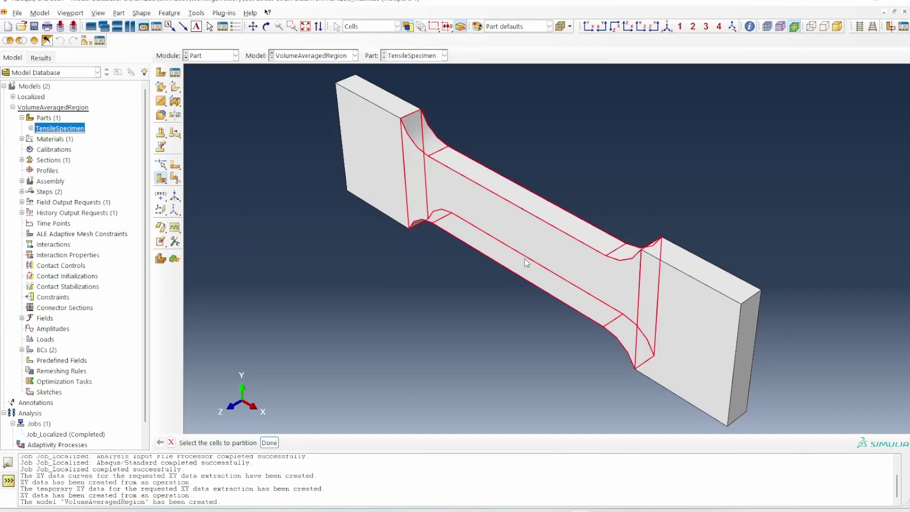
left_click(276, 443)
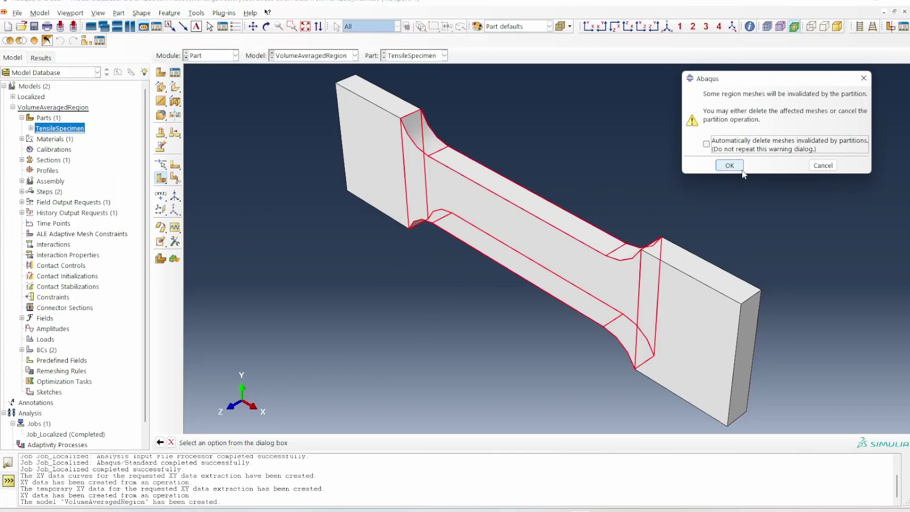
left_click(730, 166)
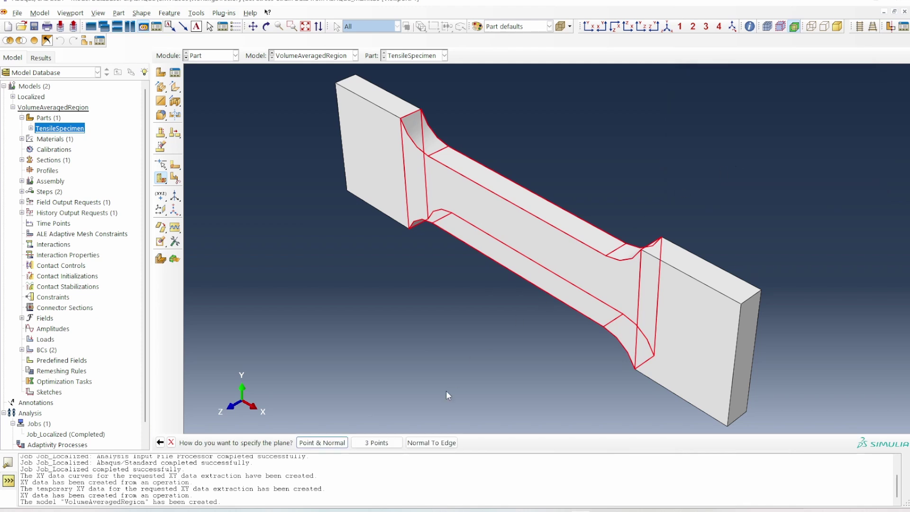
left_click(431, 443)
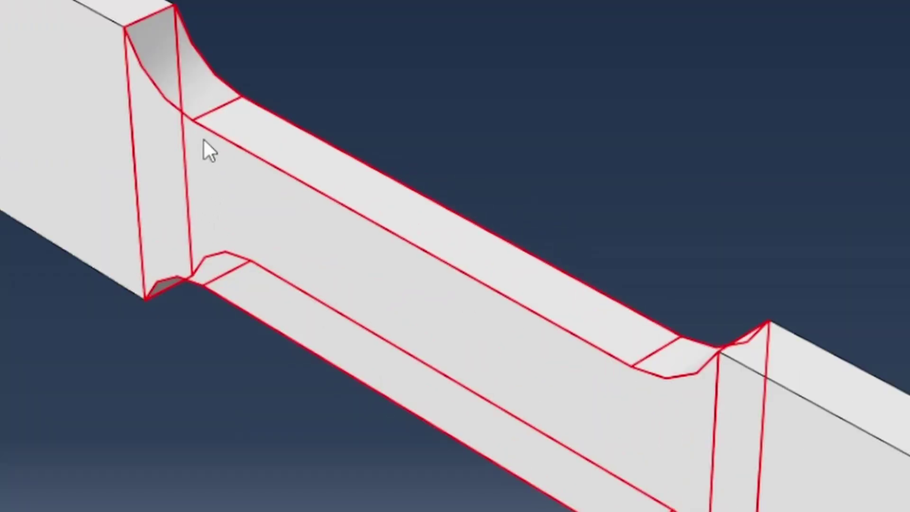
left_click(210, 133)
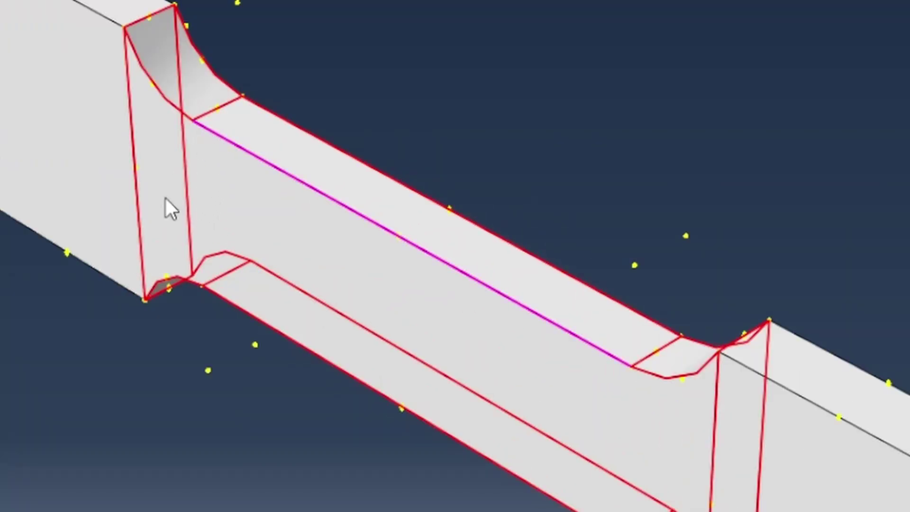
left_click(192, 123)
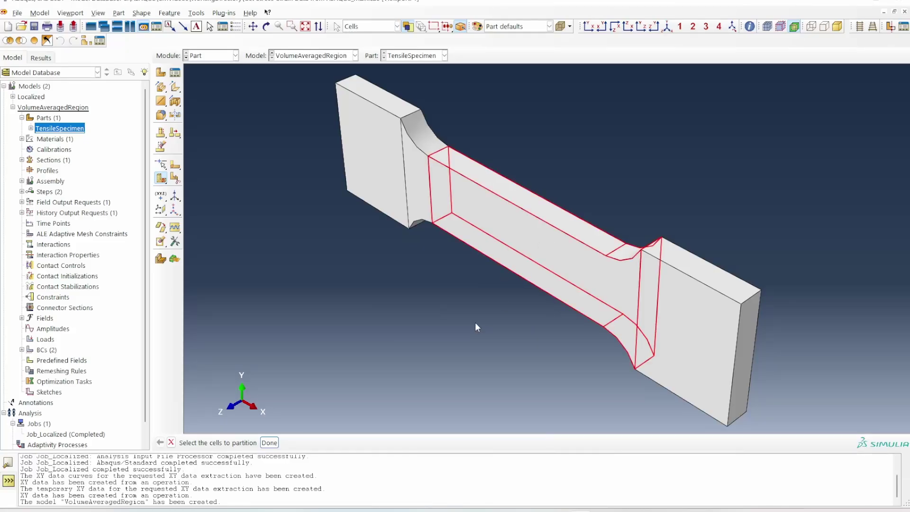
Step: Partition the remaining middle cell with a plane normal to the long gauge edge at its opposite, lower-right endpoint
left_click(270, 442)
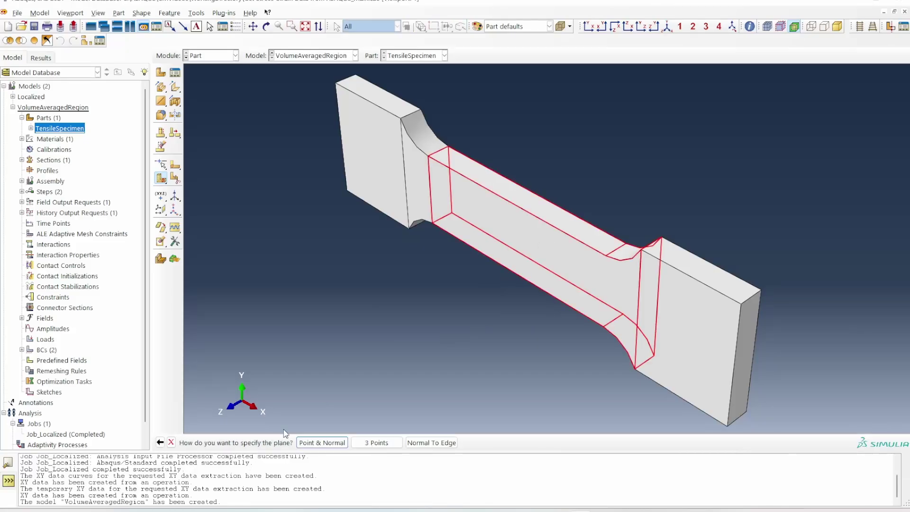
left_click(431, 442)
left_click(592, 249)
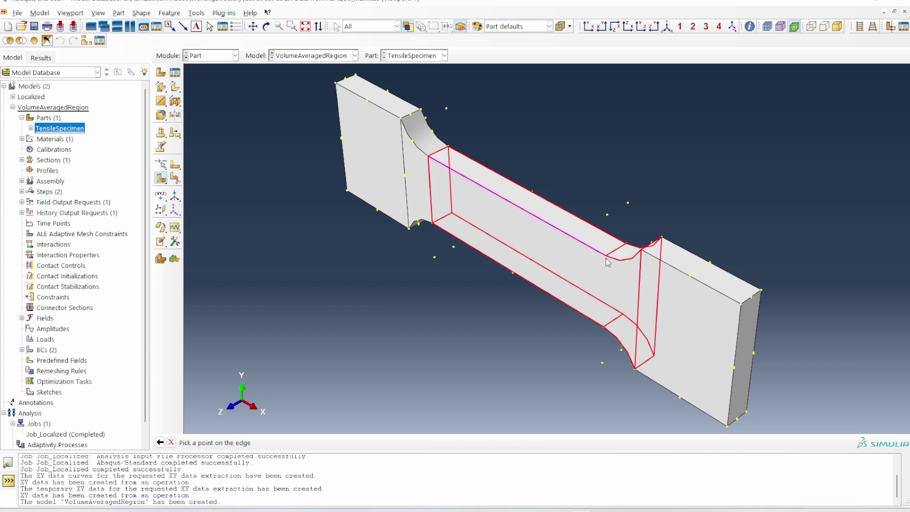
left_click(608, 263)
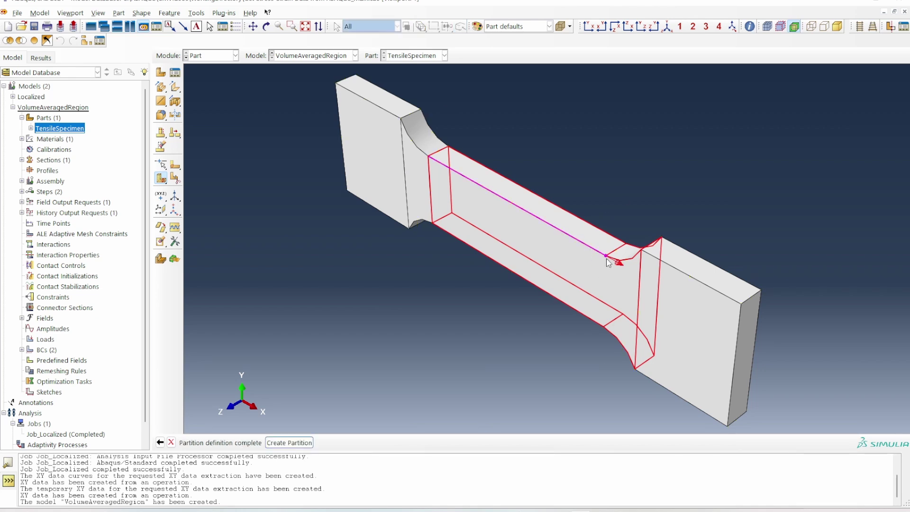
left_click(310, 443)
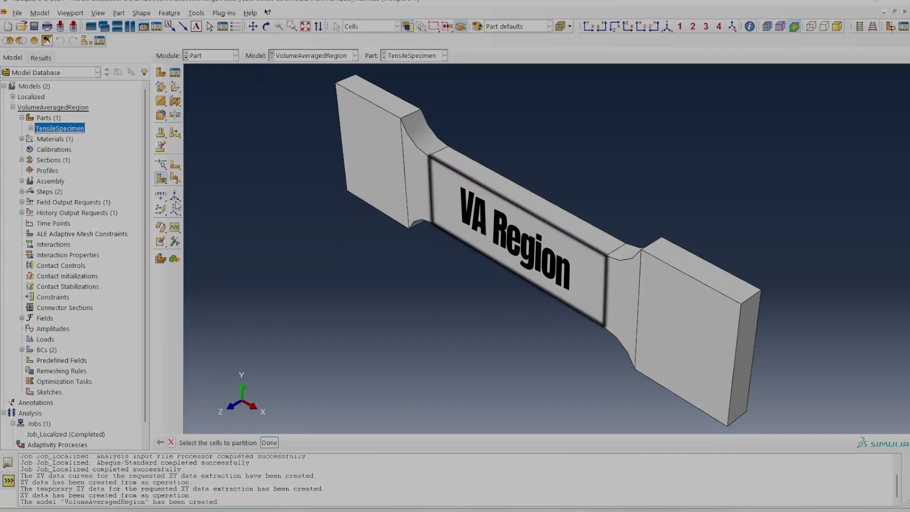
Step: Create a geometry set named GaugeSection on the TensileSpecimen part from the partitioned central gauge cell
left_click(30, 129)
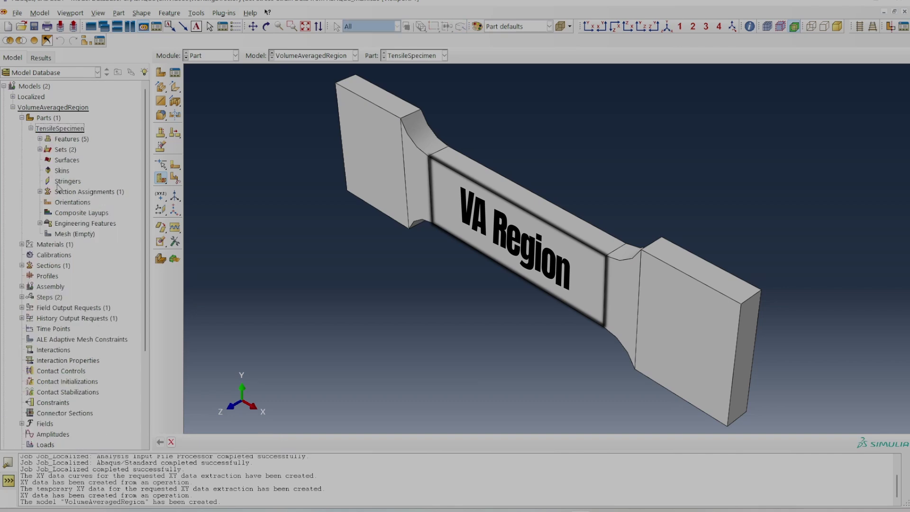
double_click(65, 150)
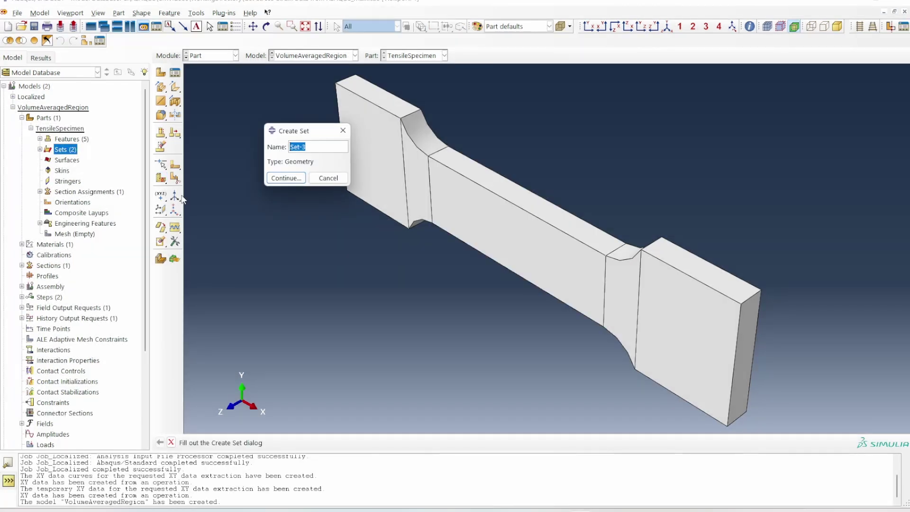
type("Ga")
type("ugeSection")
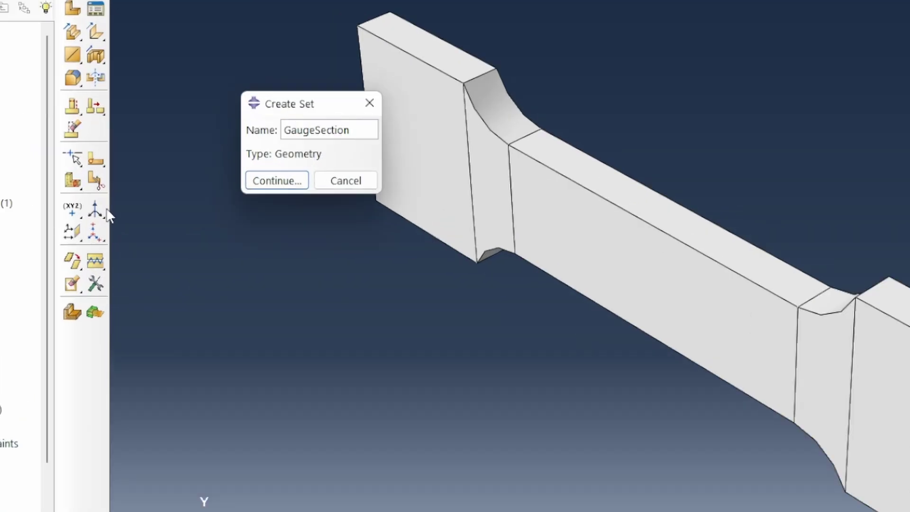
key("Return")
left_click(648, 265)
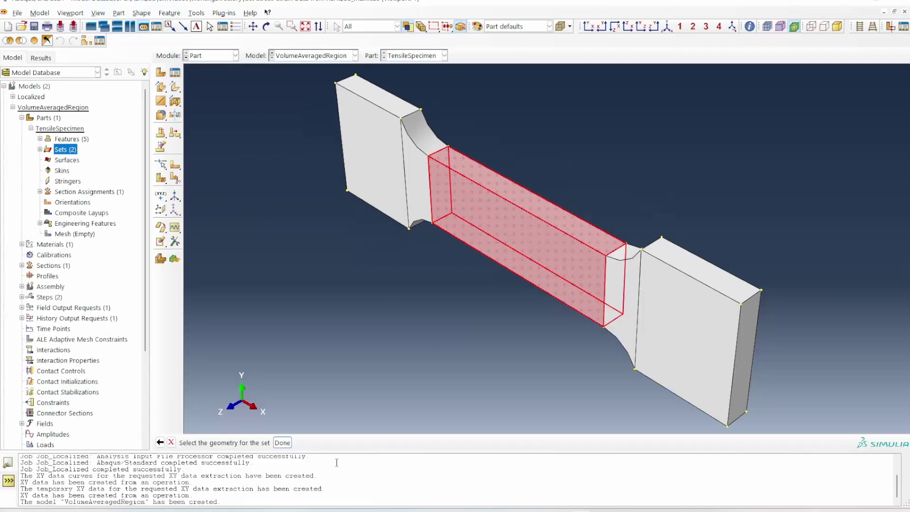
left_click(283, 443)
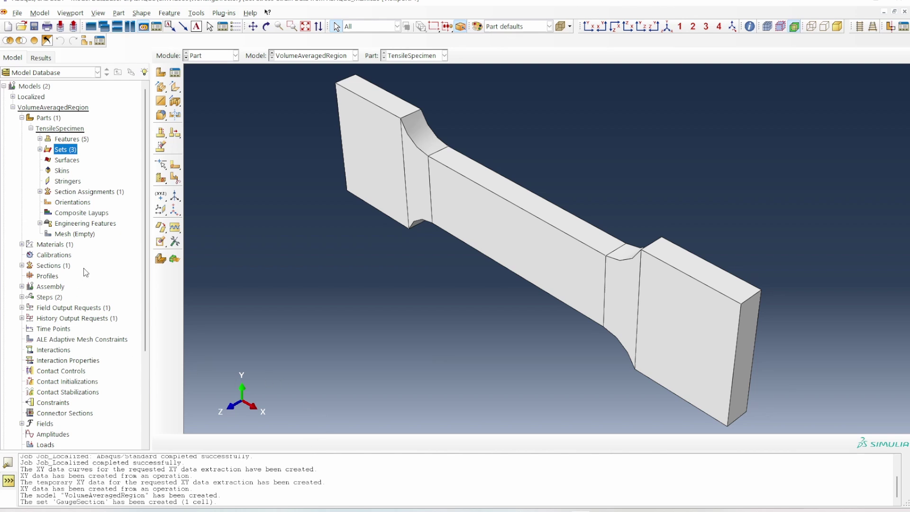
Step: Start a new history output request named GSHO in loadingStep of the VolumeAveragedRegion model
scroll(80, 266, "down", 2)
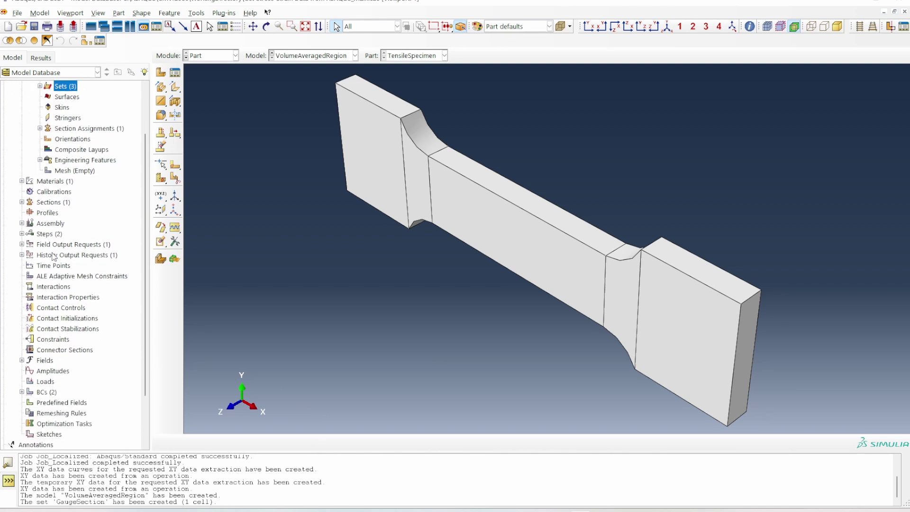
double_click(62, 256)
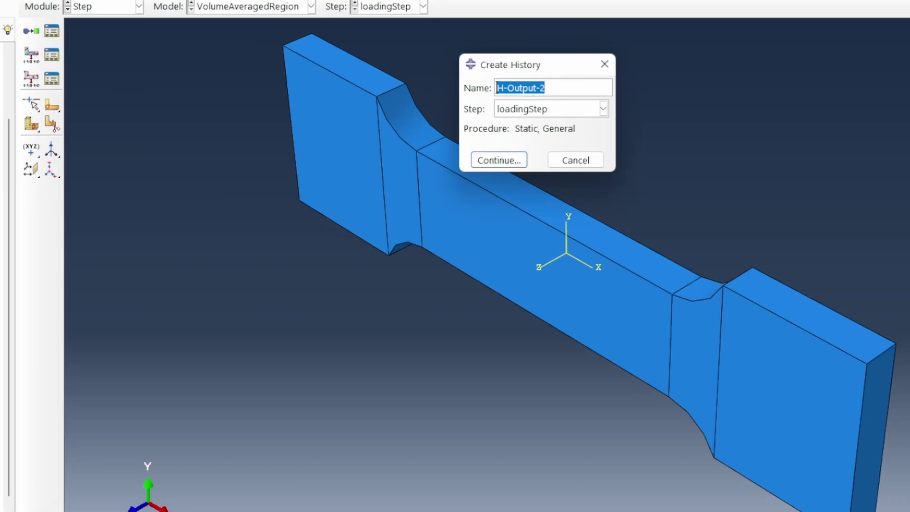
type("GSHO")
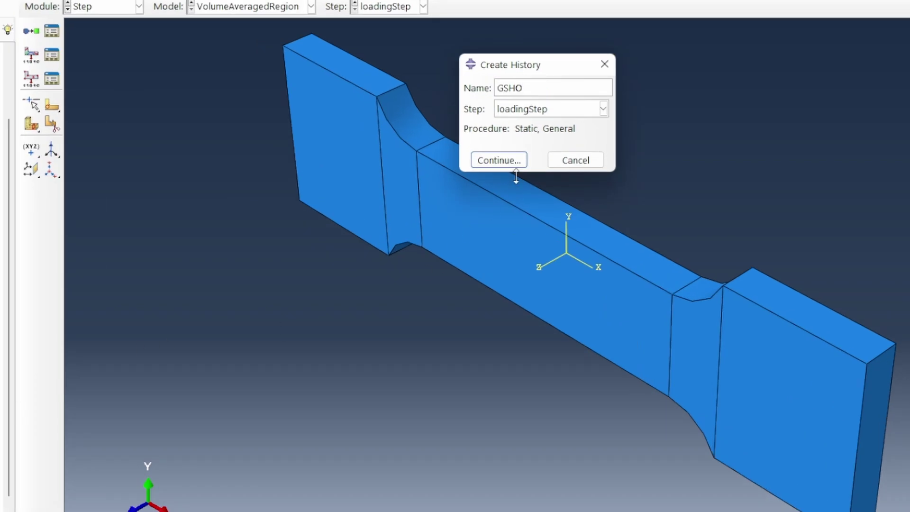
left_click(503, 161)
Step: Set GSHO's domain to the set TensileSpecimen-1.GaugeSection and request the output variables S11 and E11
left_click(250, 64)
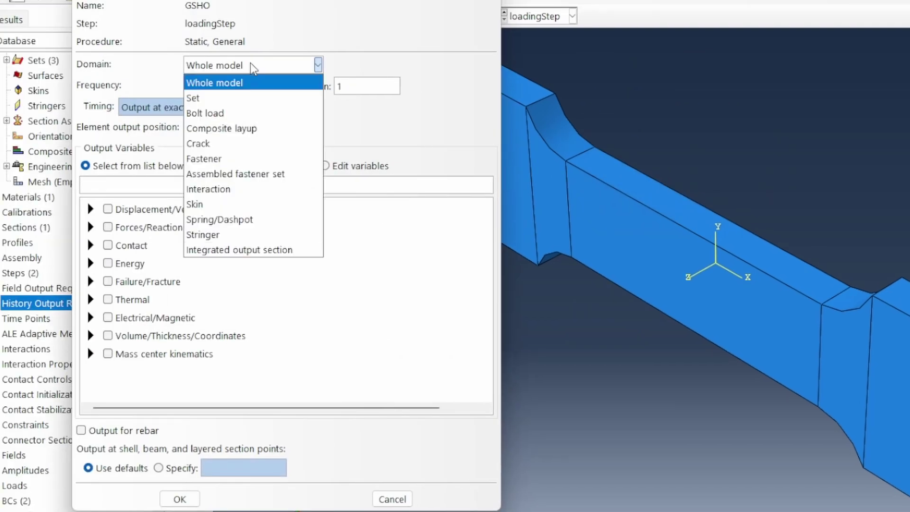
left_click(246, 99)
left_click(349, 70)
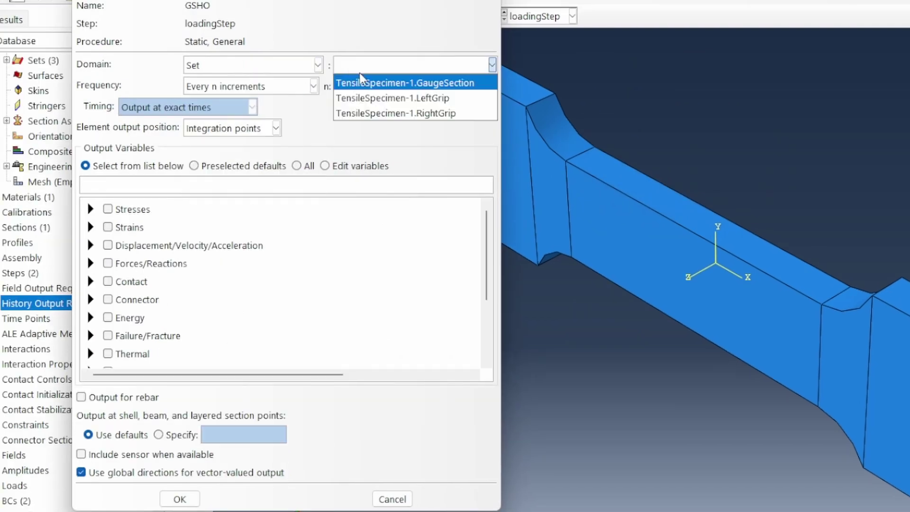
left_click(387, 83)
left_click(200, 186)
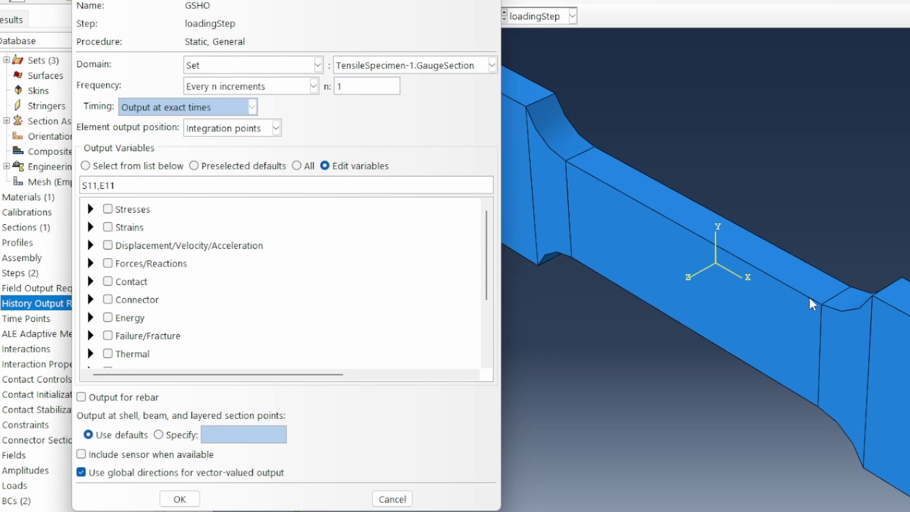
left_click(179, 499)
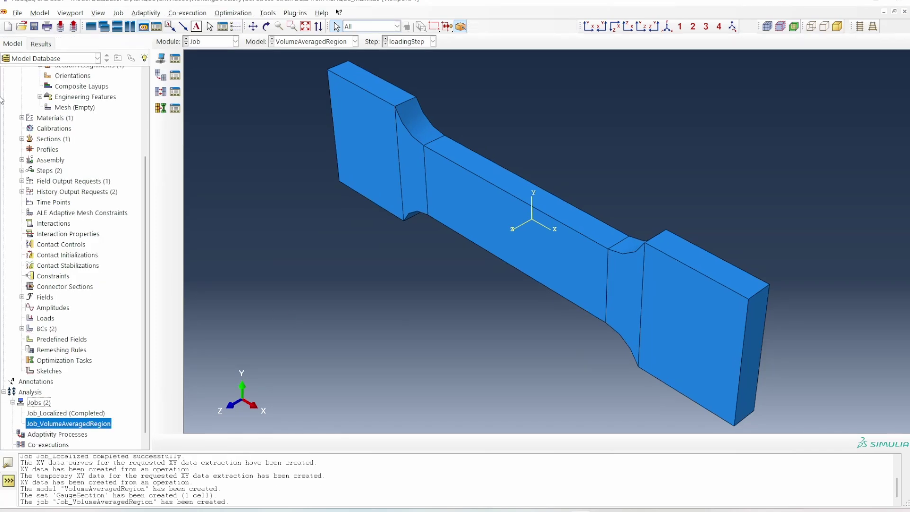
Step: Seed VolumeAveragedRegion's TensileSpecimen part with an approximate global size of 3, keeping curvature control at 0.1
scroll(66, 155, "up", 4)
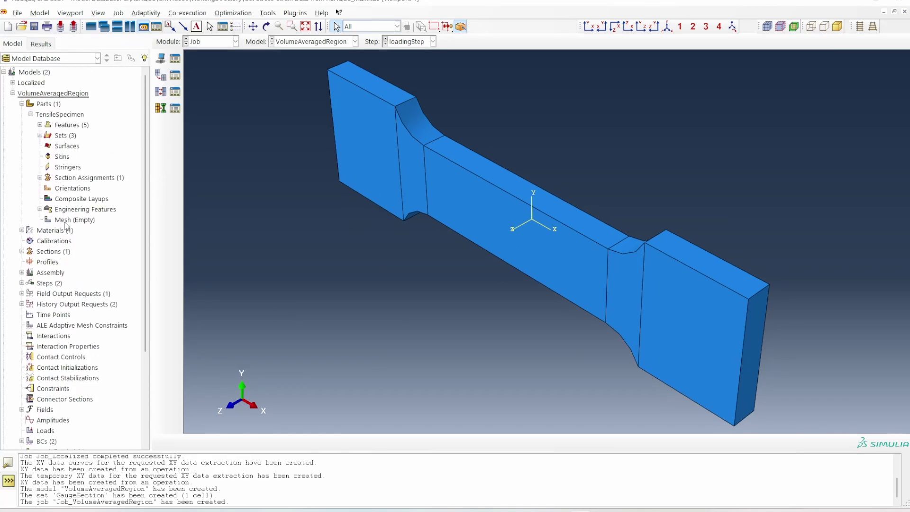
double_click(66, 221)
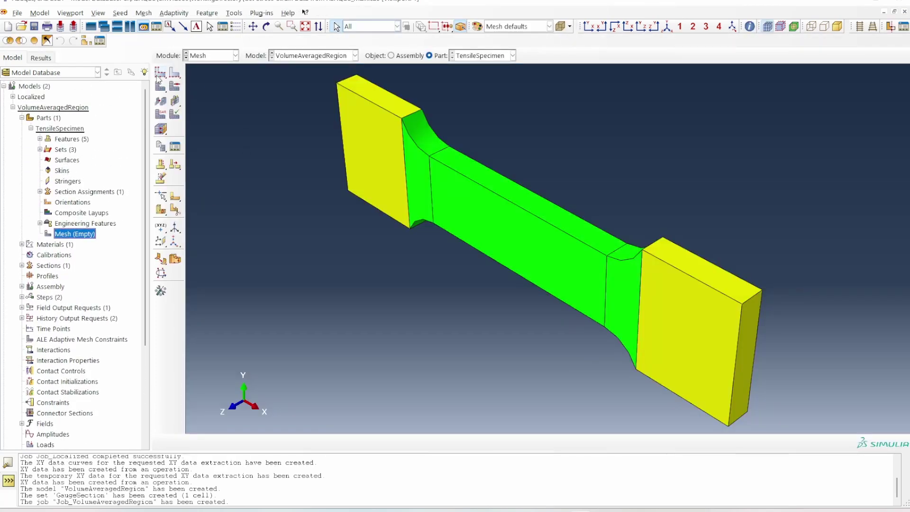
left_click(160, 73)
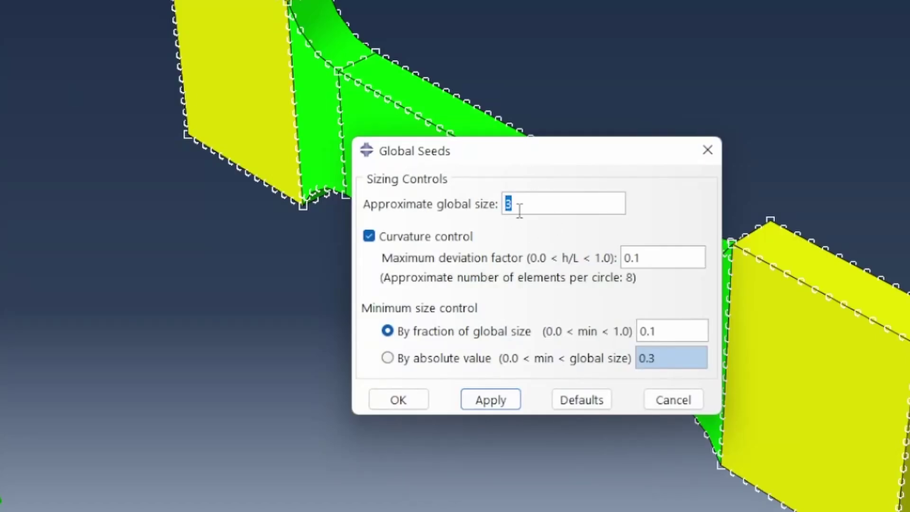
left_click(413, 401)
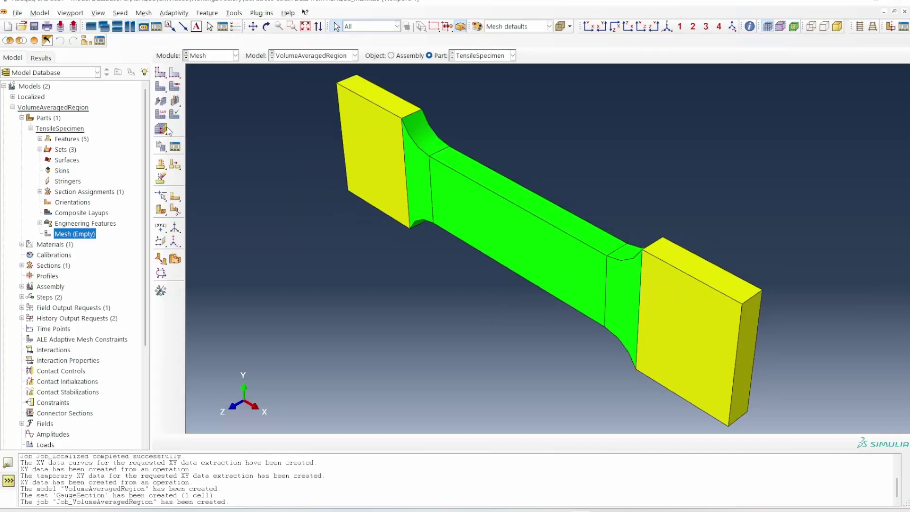
Step: Assign Hex sweep mesh controls with the medial axis algorithm and no mesh transition minimizing to all cells, and mesh the part
left_click(175, 87)
left_click_drag(315, 77, 747, 474)
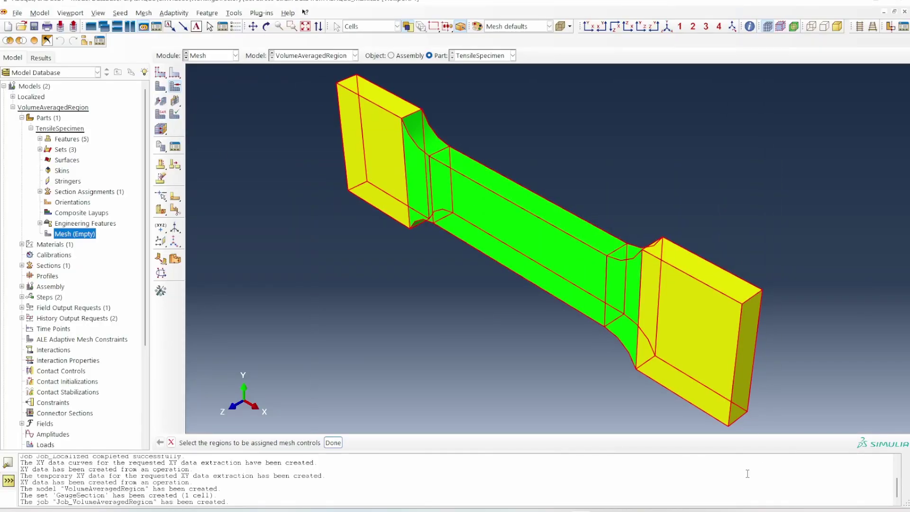
left_click(333, 443)
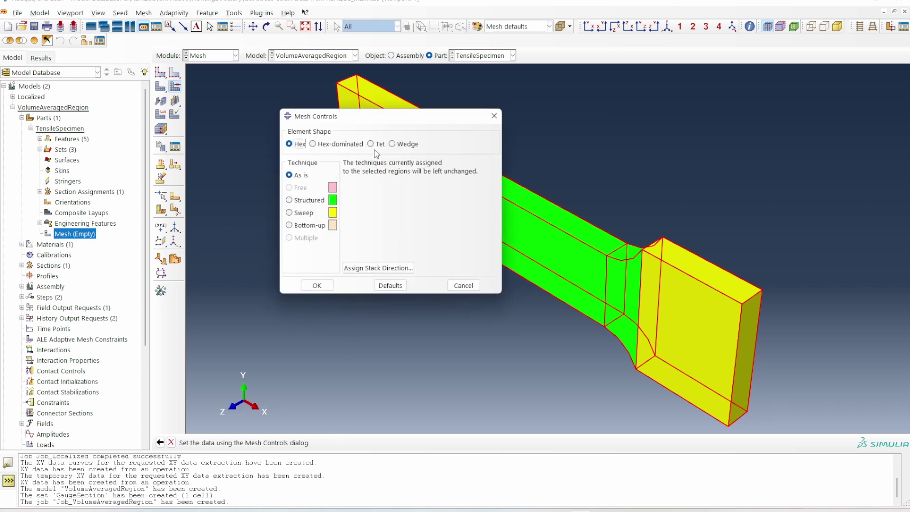
left_click(299, 213)
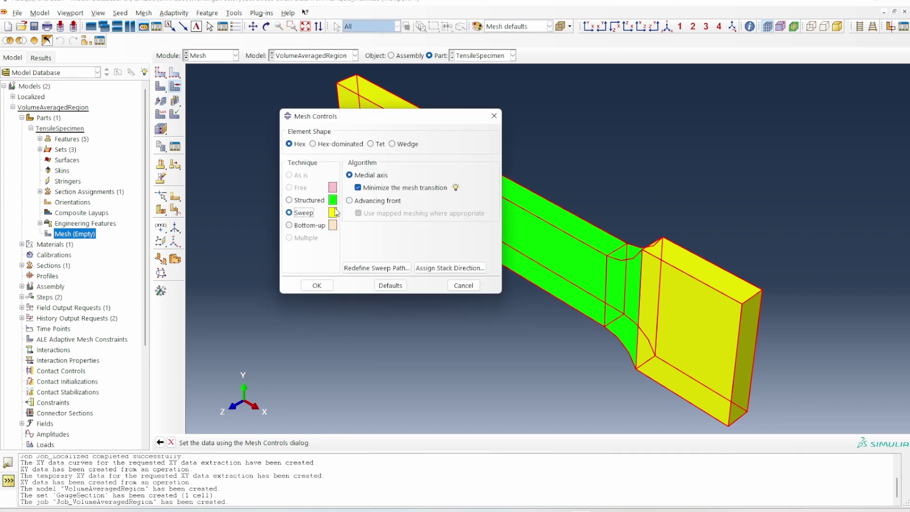
left_click(365, 187)
left_click(316, 285)
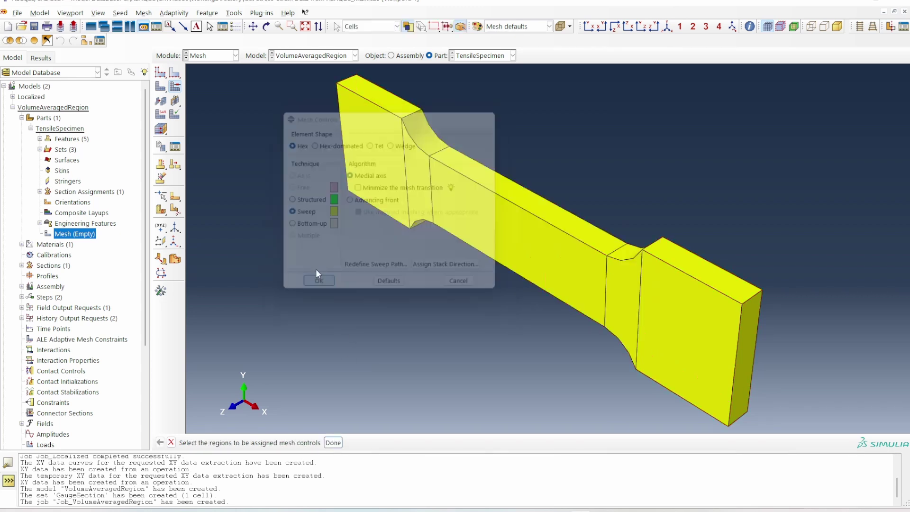
left_click(254, 443)
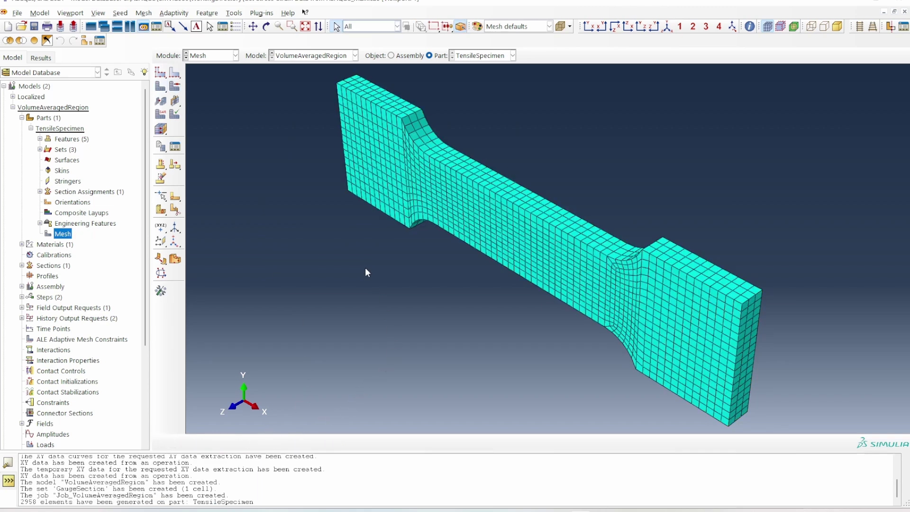
scroll(433, 343, "up", 1)
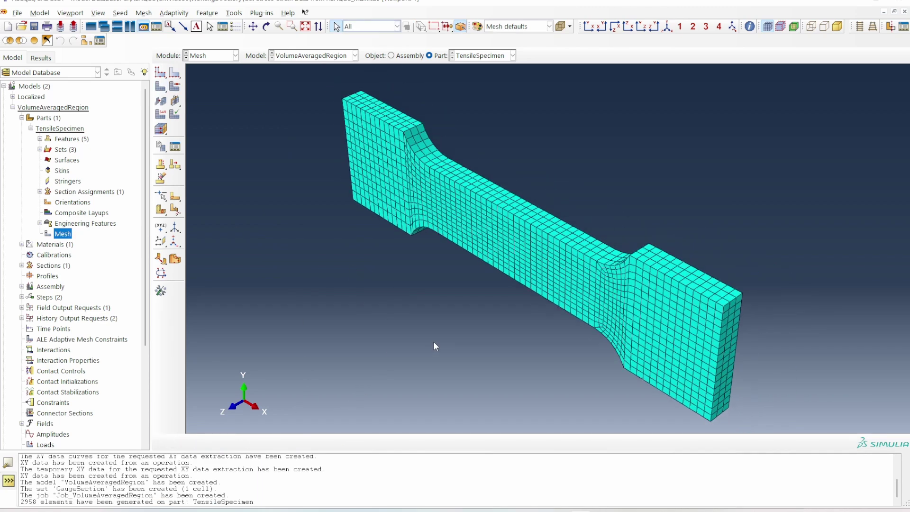
Step: Submit Job_VolumeAveragedRegion for analysis
scroll(92, 415, "down", 5)
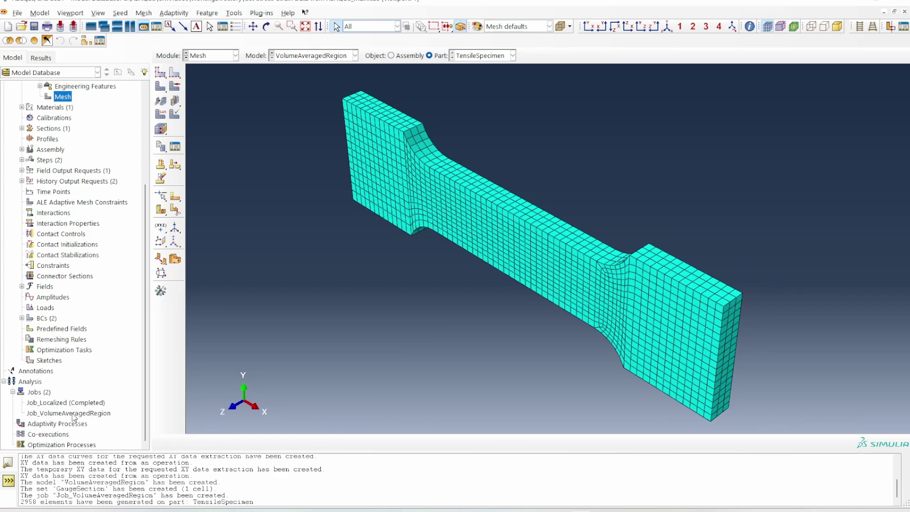
right_click(74, 417)
left_click(118, 448)
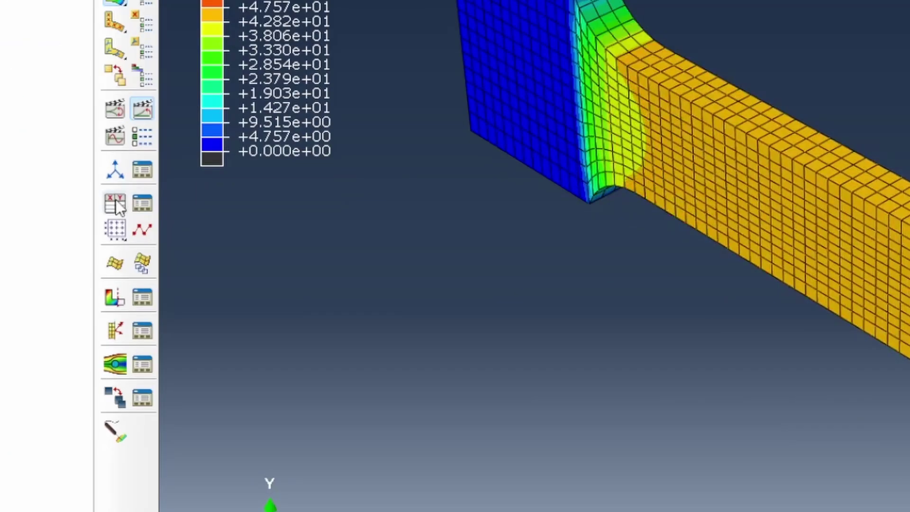
Step: Create XY data from ODB history output, selecting all GAUGESECTION E11 strain components from element 385 through 1554
left_click(160, 228)
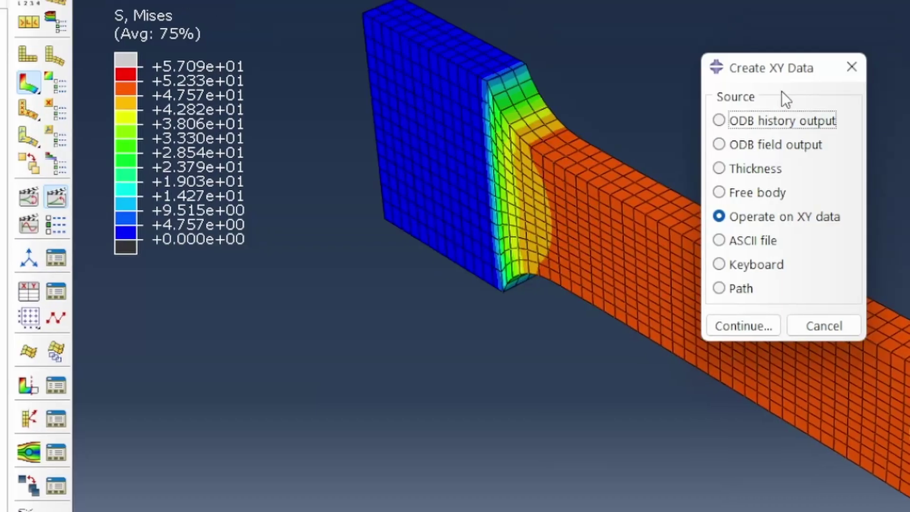
left_click(780, 122)
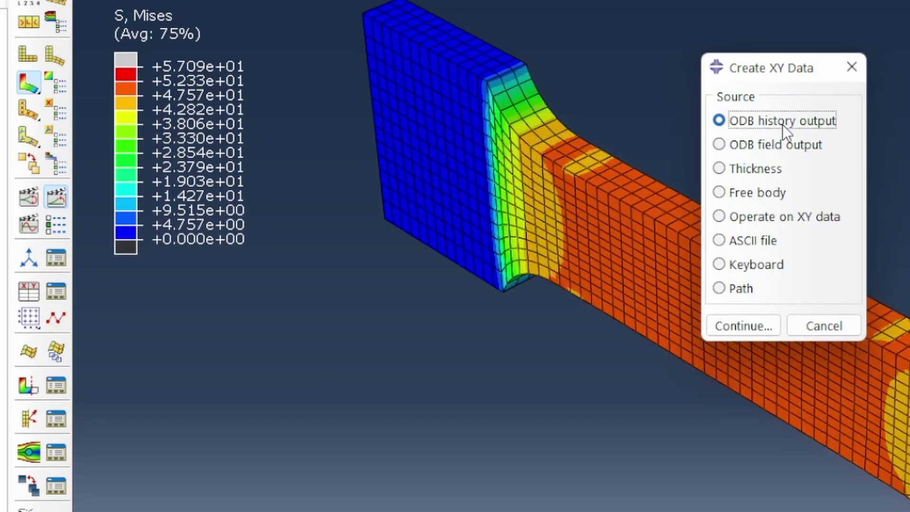
left_click(738, 326)
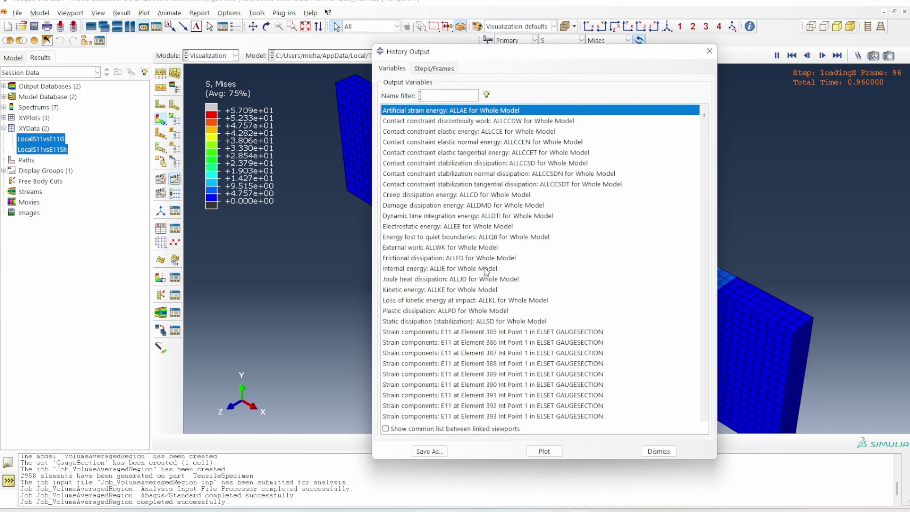
left_click_drag(469, 51, 447, 30)
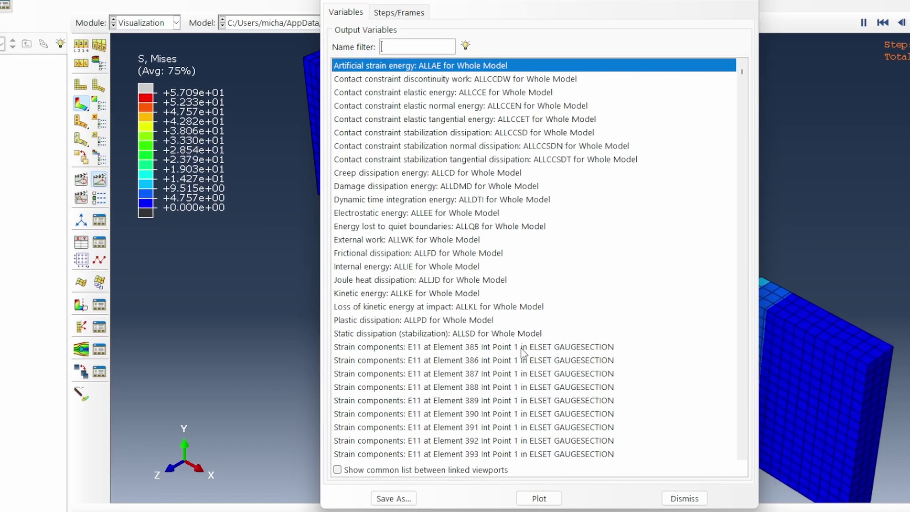
scroll(508, 316, "down", 2)
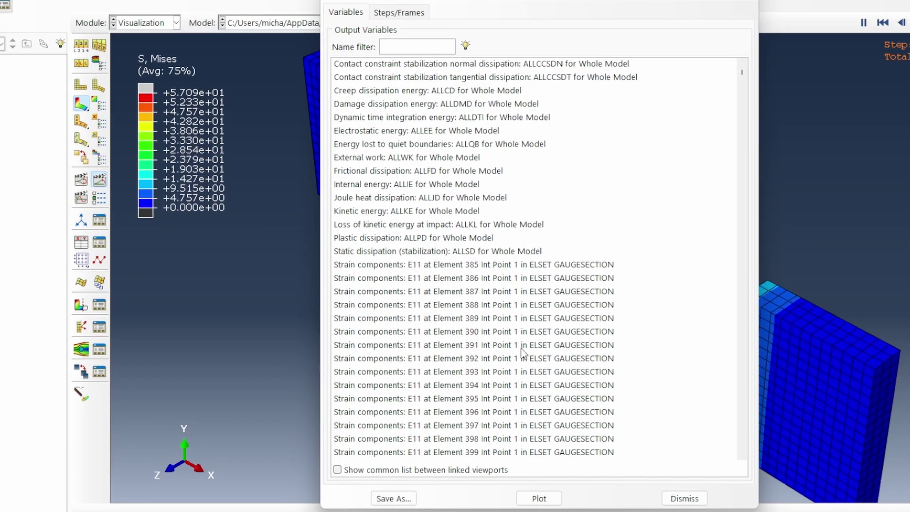
scroll(523, 354, "down", 2)
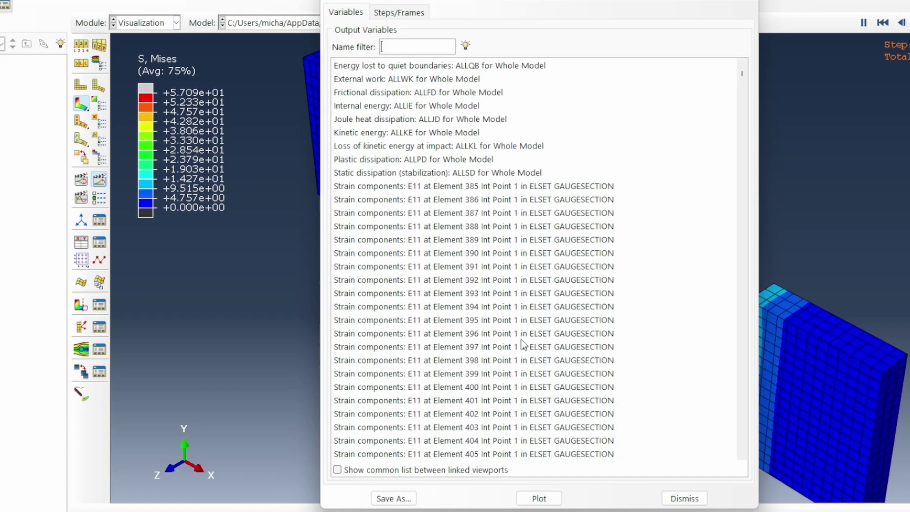
left_click(473, 188)
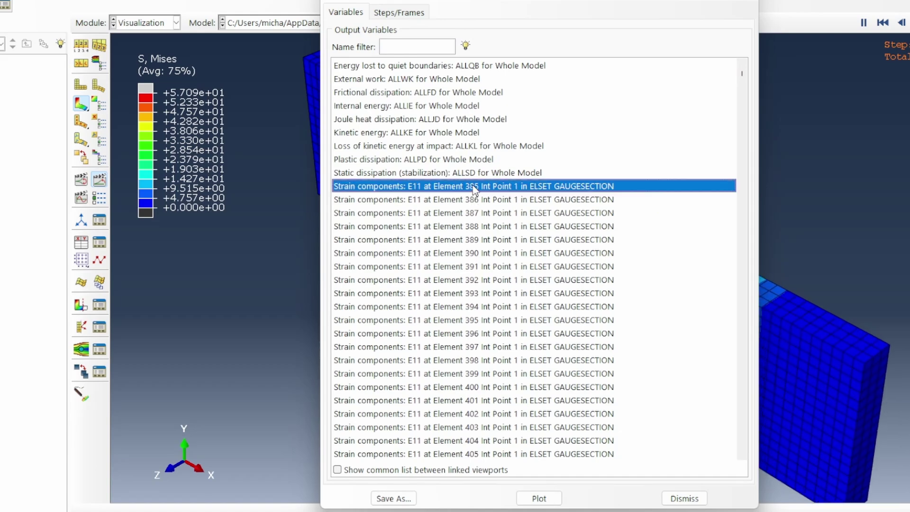
left_click_drag(475, 189, 539, 409)
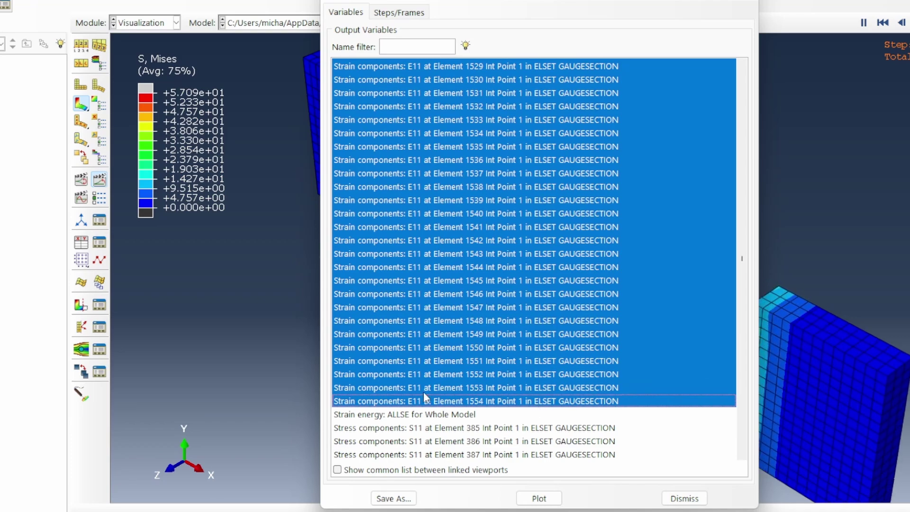
Step: Save the average of the selected E11 strain histories as VAE11G, plotting the curve without applying it to linked viewports
left_click(393, 498)
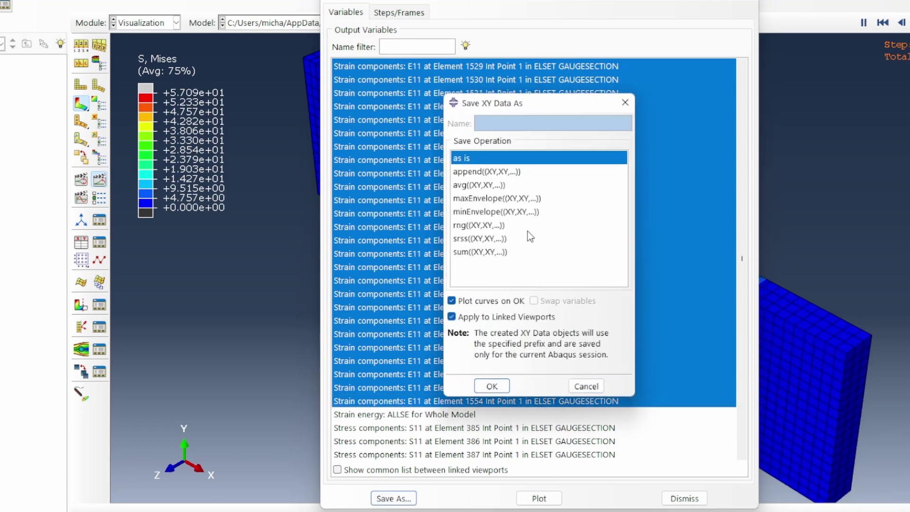
left_click(479, 185)
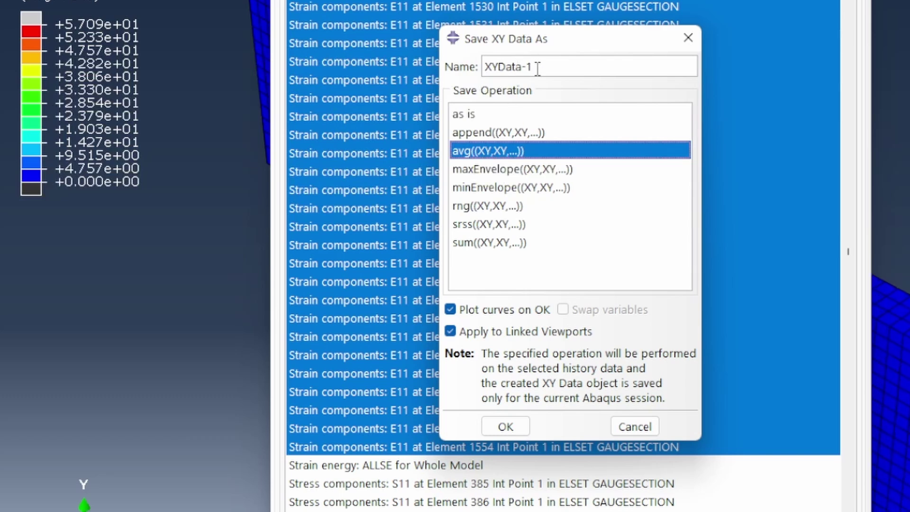
left_click_drag(535, 67, 455, 52)
type("VAE11G")
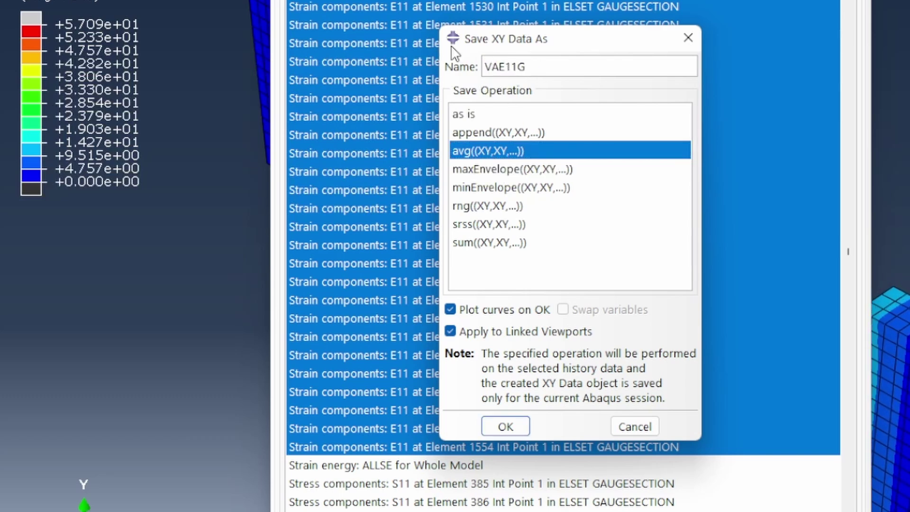
left_click(493, 335)
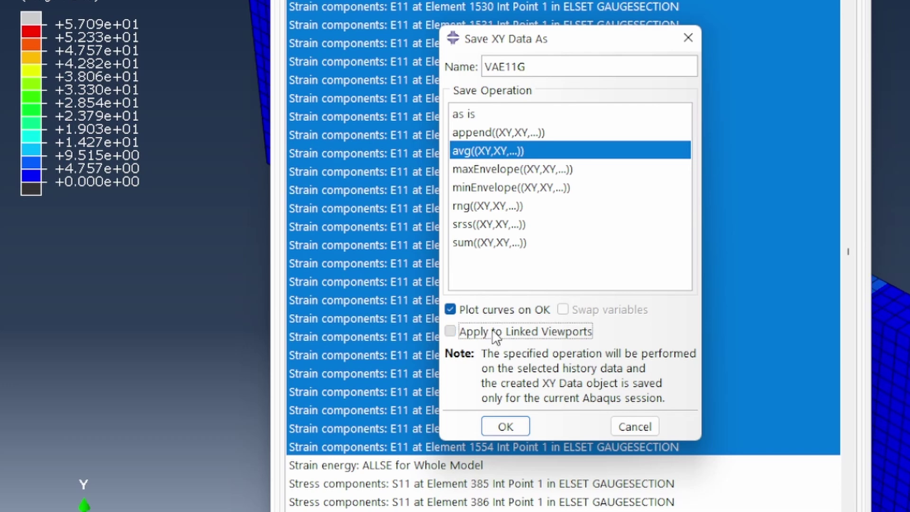
left_click(513, 428)
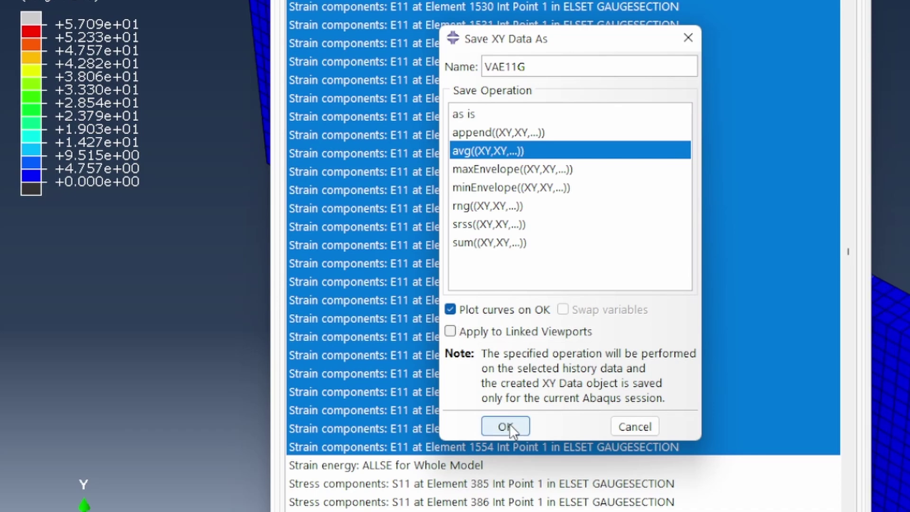
left_click(508, 425)
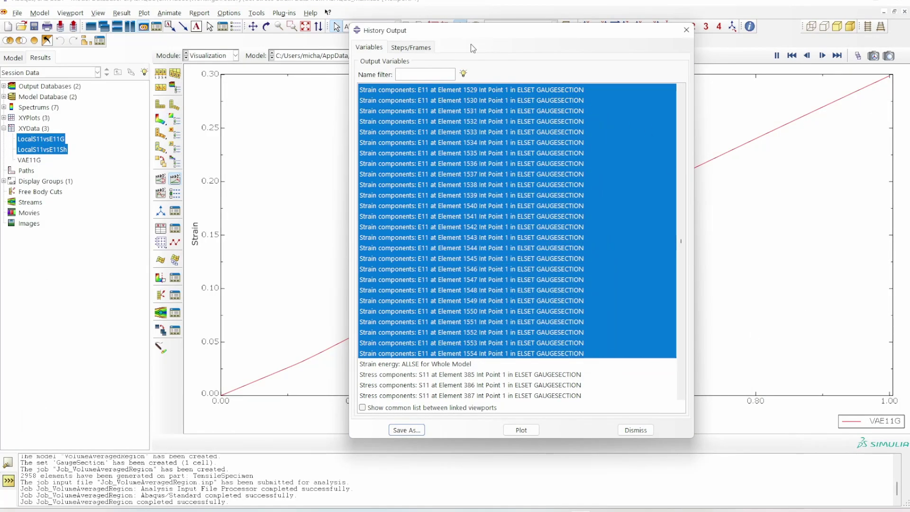
Step: Select all GAUGESECTION S11 stress components from element 385 through 1554 in the history output variables
scroll(555, 348, "down", 1)
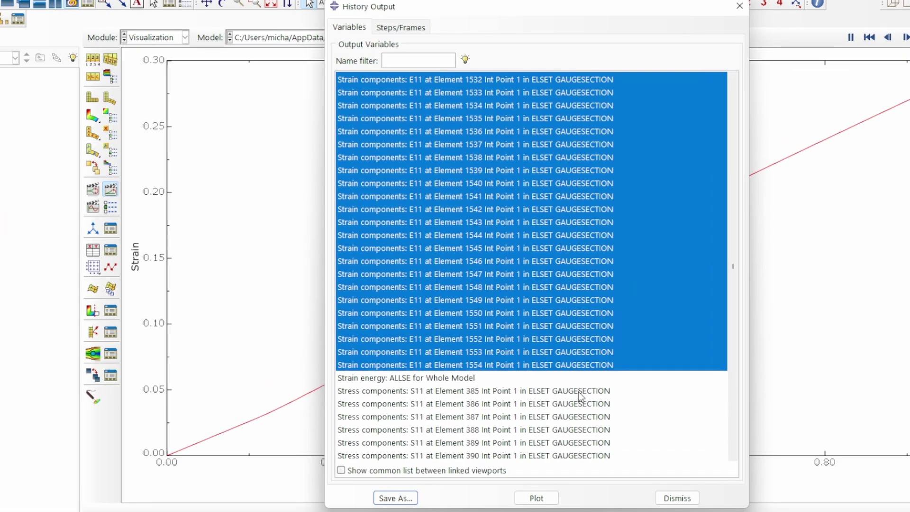
left_click(579, 392)
left_click_drag(734, 268, 734, 488)
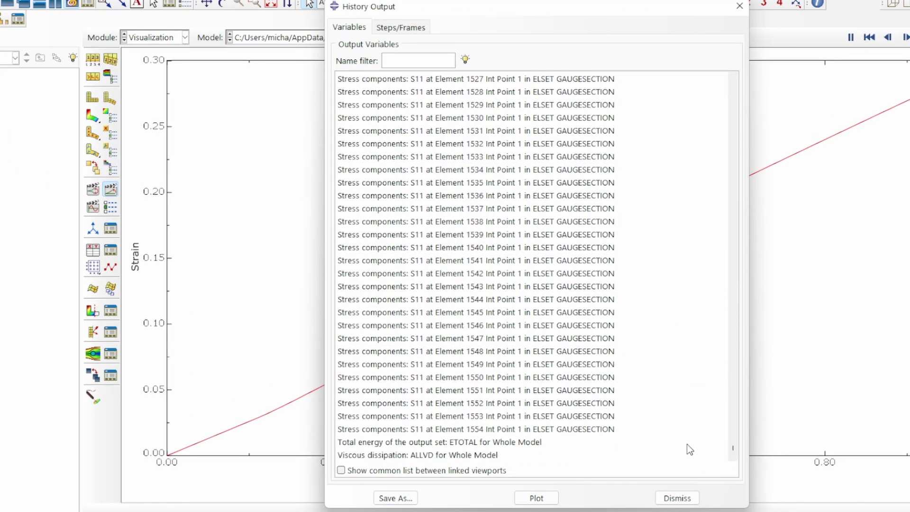
left_click(422, 429, "shift")
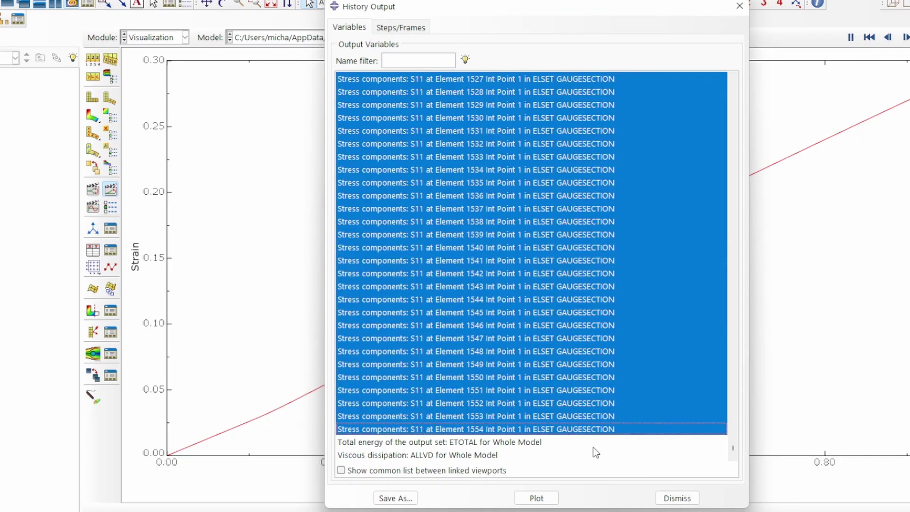
left_click_drag(733, 451, 758, 278)
Step: Save the average of the selected S11 stress histories as VAS11G, plotting the curve without applying it to linked viewports
left_click(396, 498)
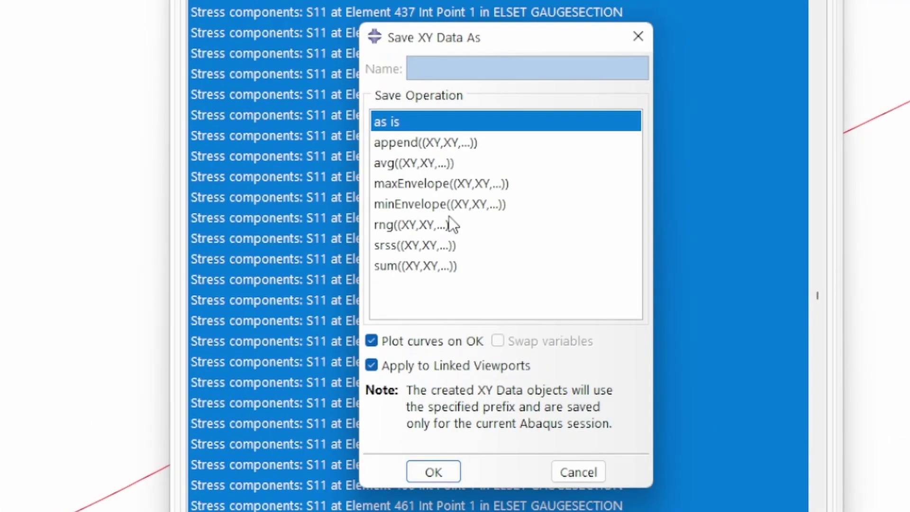
left_click(409, 163)
left_click_drag(472, 69, 393, 58)
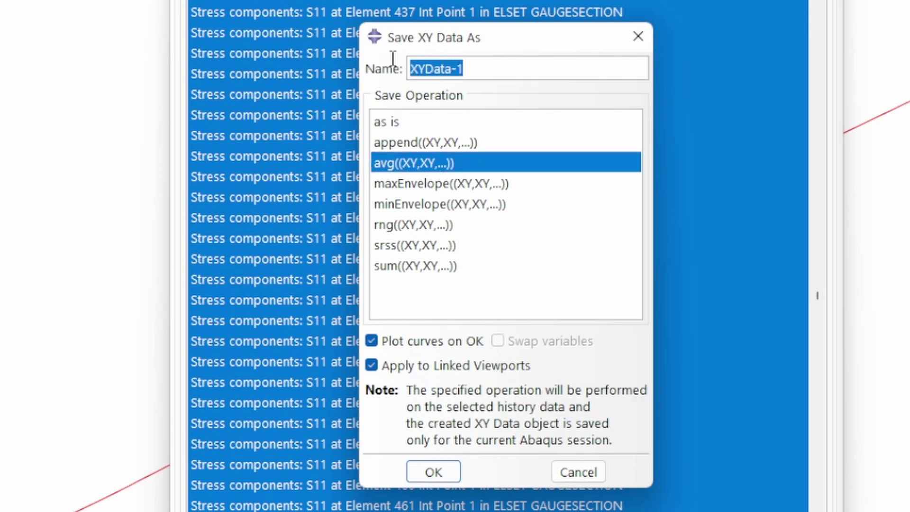
type("VAS")
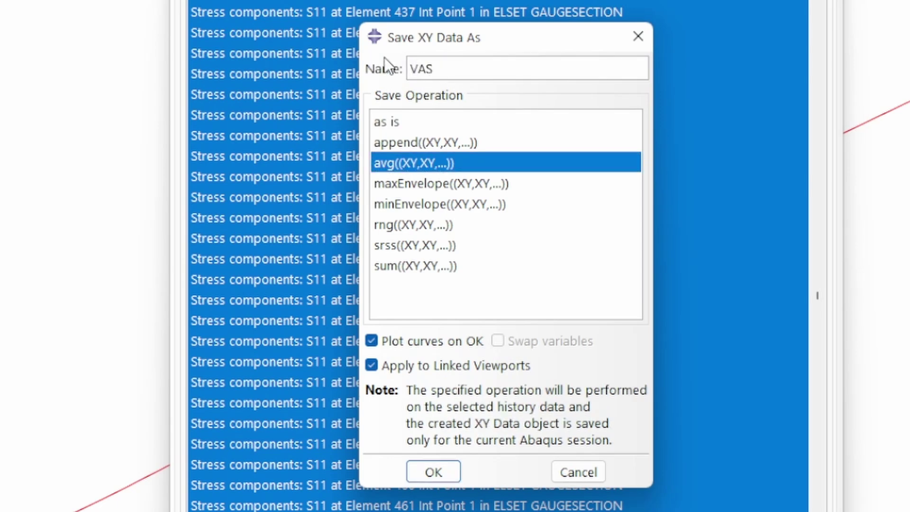
type("11G")
left_click(433, 364)
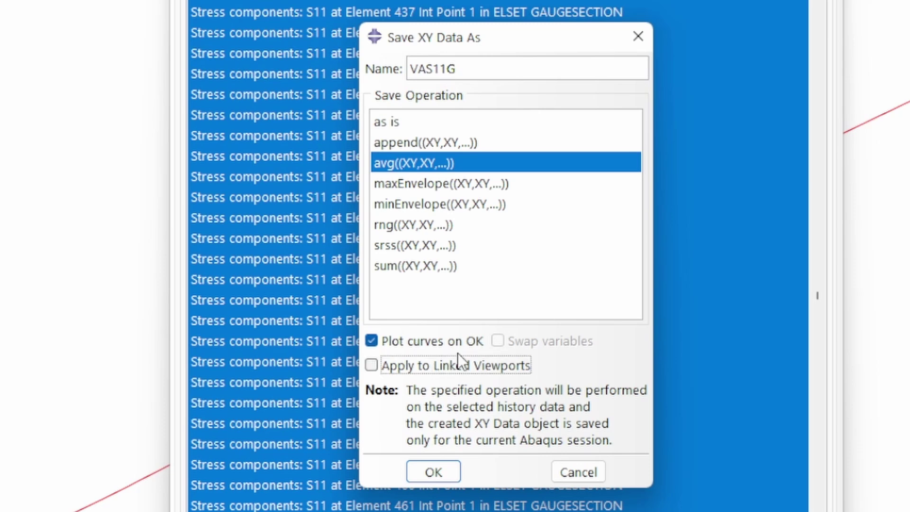
left_click(433, 473)
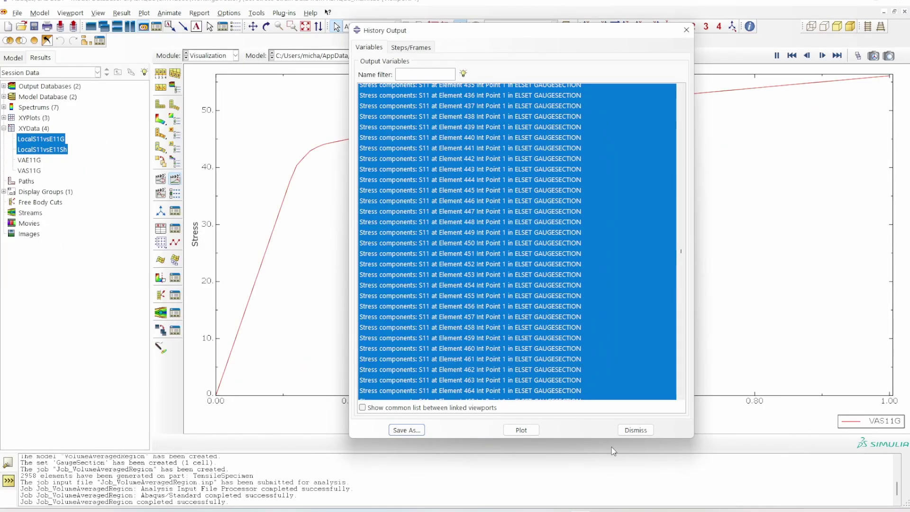
left_click(638, 432)
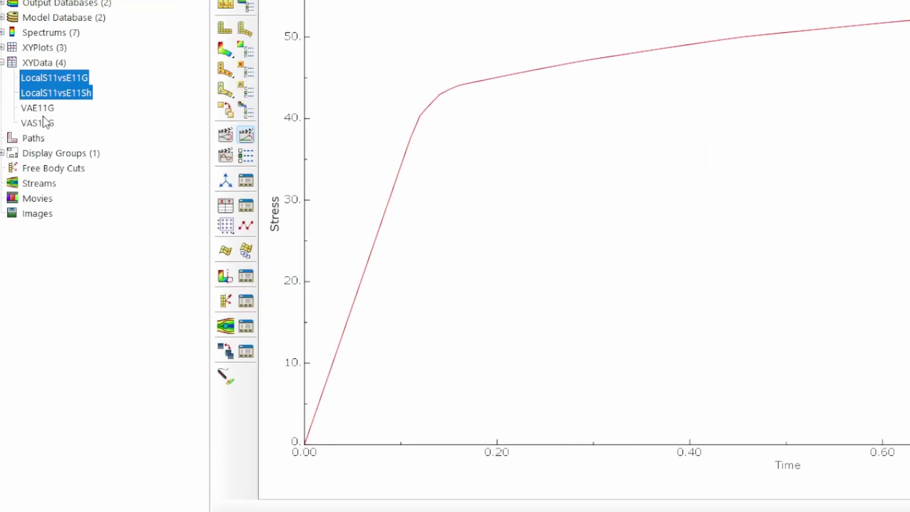
Step: Operate on XY data to combine VAE11G with VAS11G, and plot the resulting expression
left_click(226, 205)
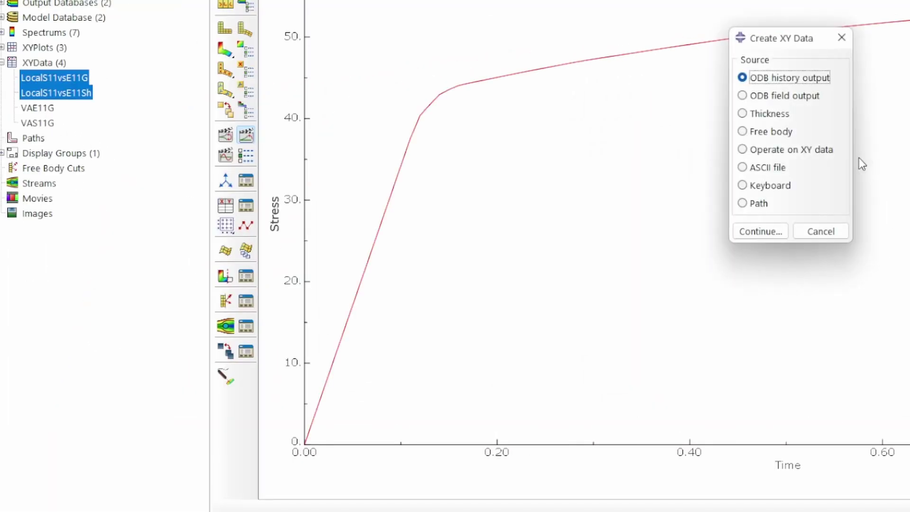
left_click(780, 150)
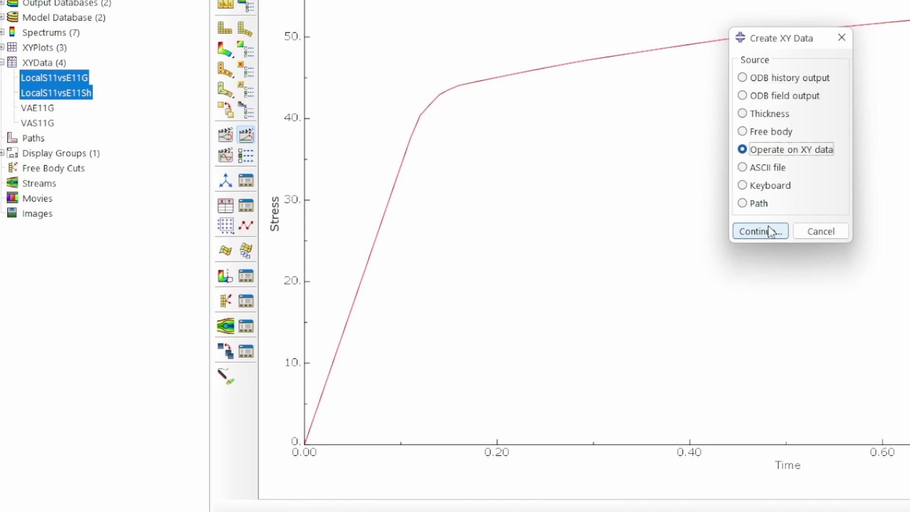
left_click(771, 231)
left_click(820, 447)
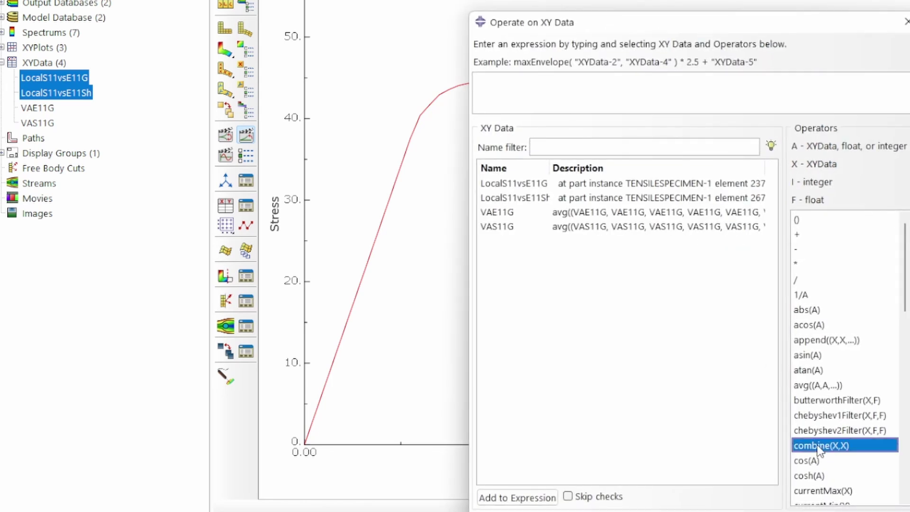
left_click(510, 218)
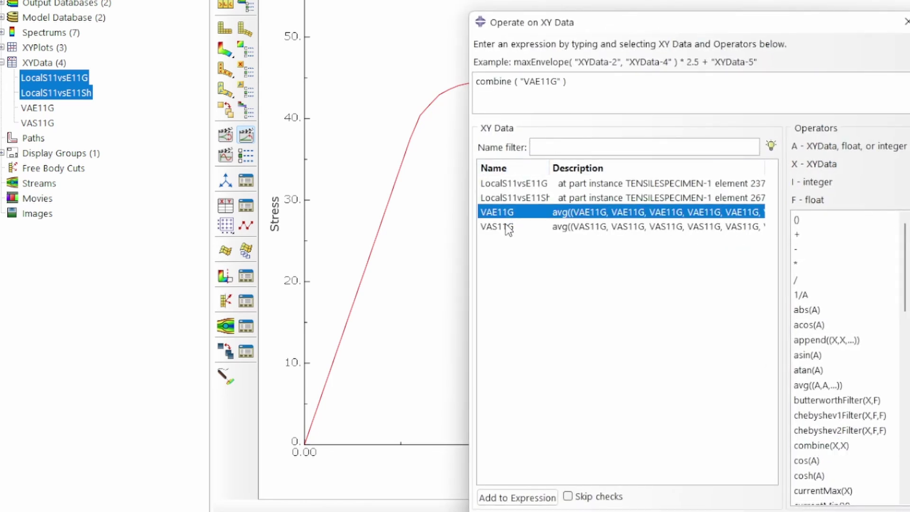
left_click(508, 228)
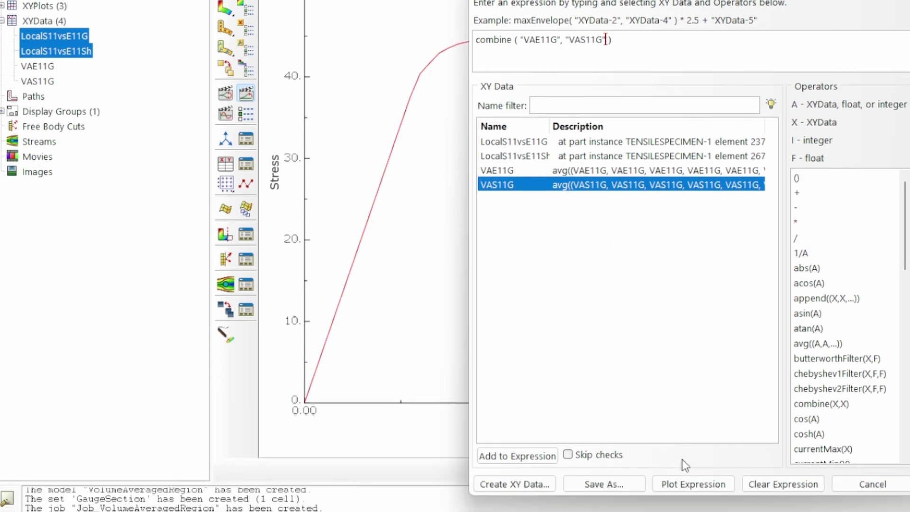
left_click(686, 484)
left_click(875, 485)
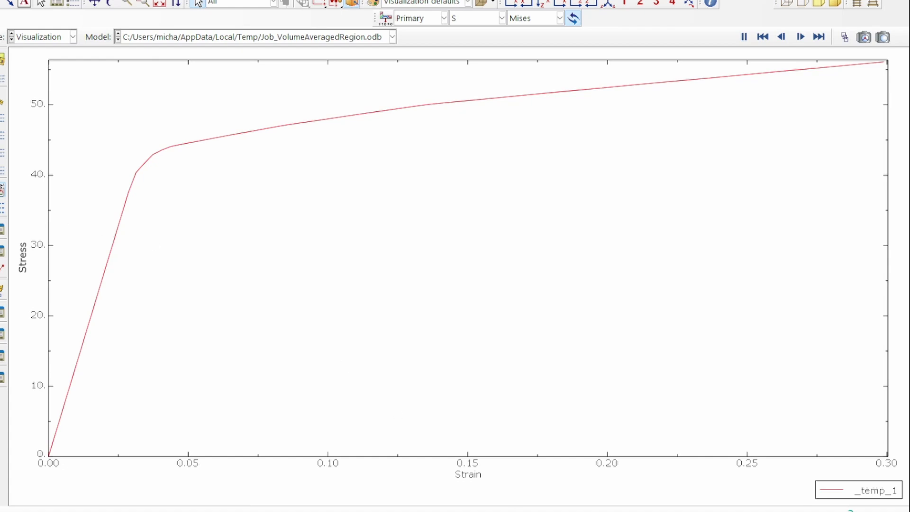
Step: Rename the temporary combined XY data as VAS11vsE11G
right_click(31, 191)
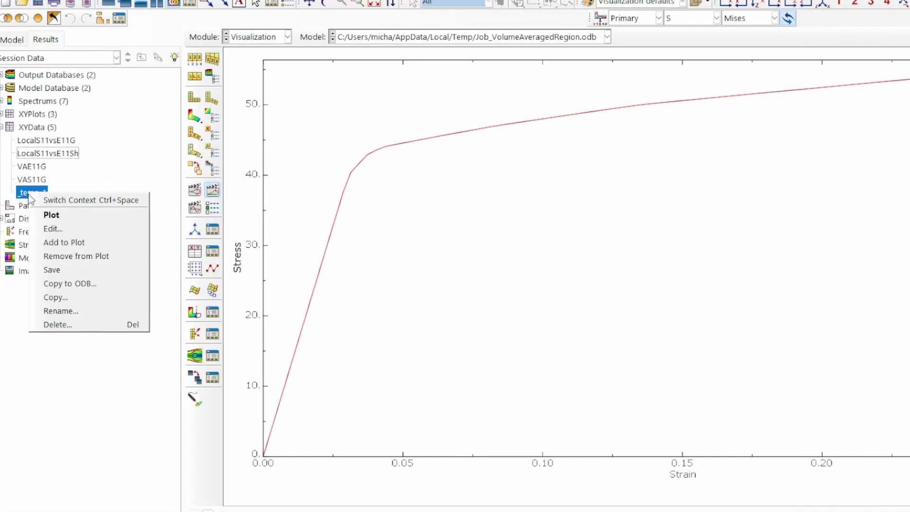
left_click(75, 311)
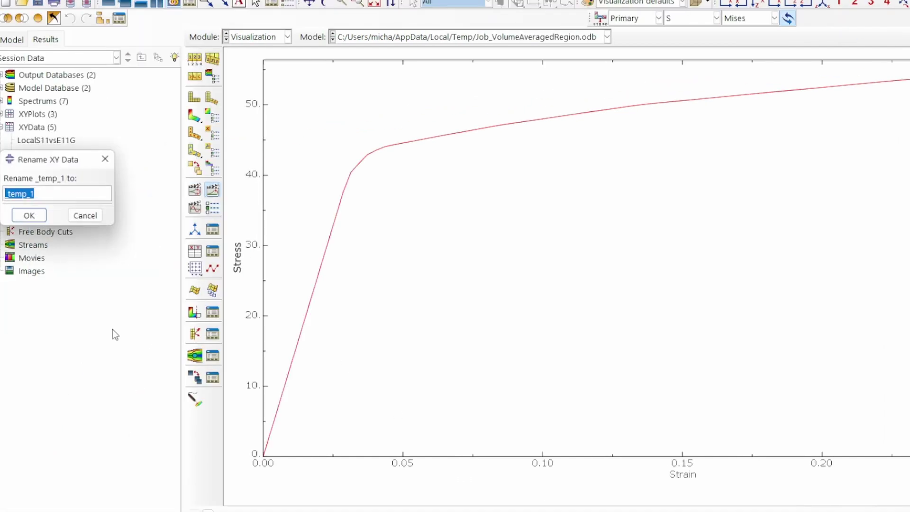
type("VAS11vsE11G")
key("Return")
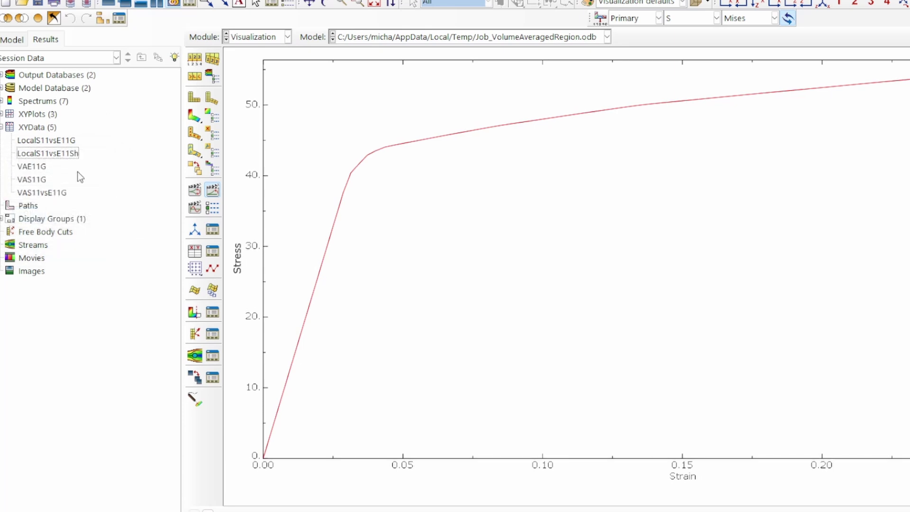
Step: Delete the VAE11G and VAS11G data sets from the session's XY data
left_click(33, 180)
left_click(32, 167, "ctrl")
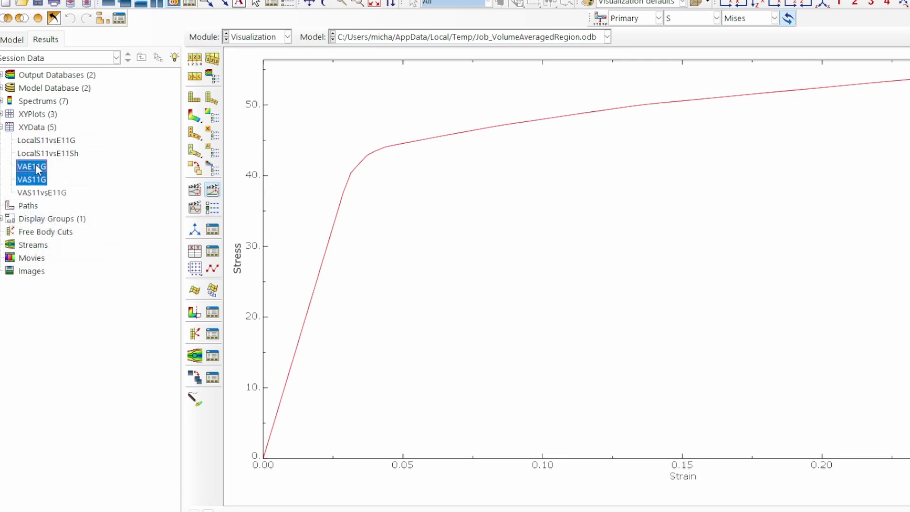
right_click(37, 166)
left_click(79, 298)
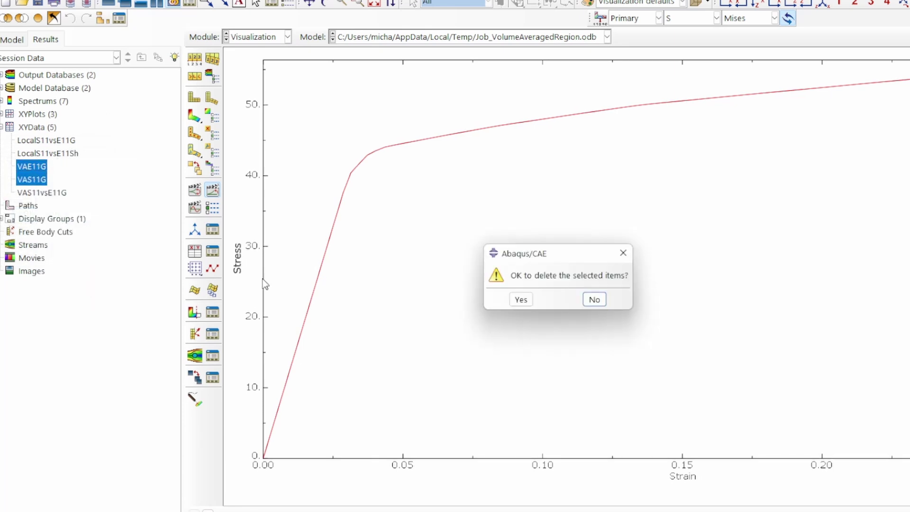
left_click(521, 298)
left_click(41, 167)
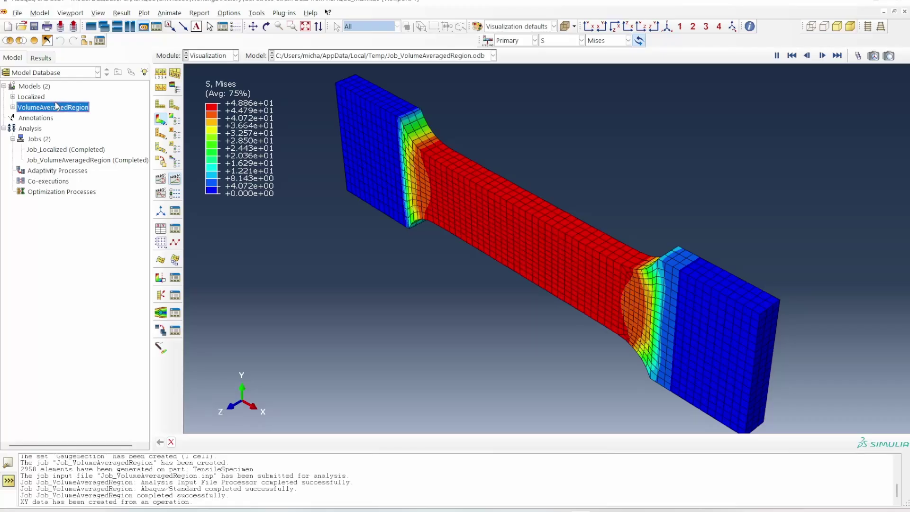
Step: Copy the VolumeAveragedRegion model to a new model named ExptalEquivalence
right_click(71, 104)
left_click(156, 134)
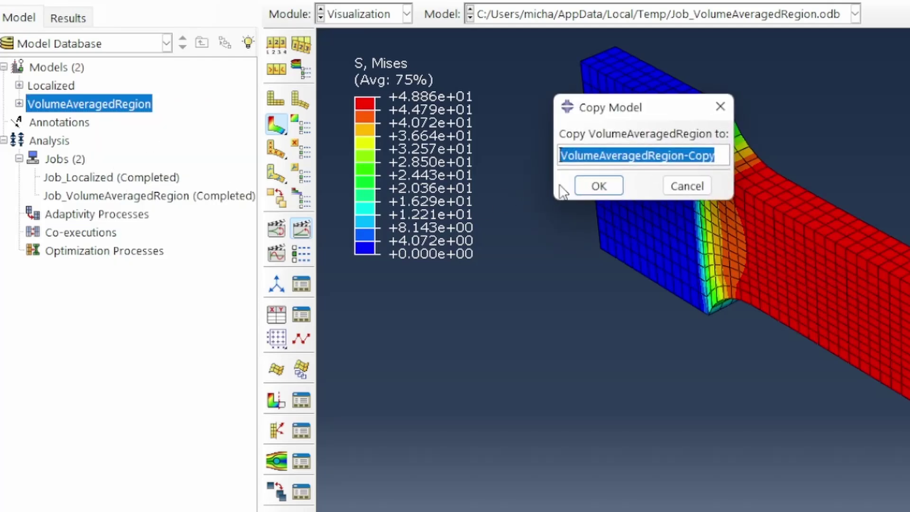
type("ExptalEquivalence")
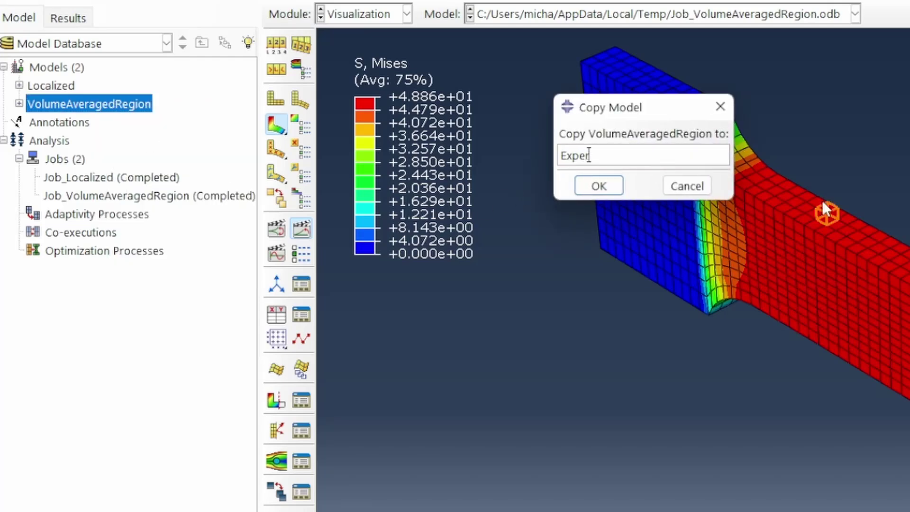
left_click(600, 186)
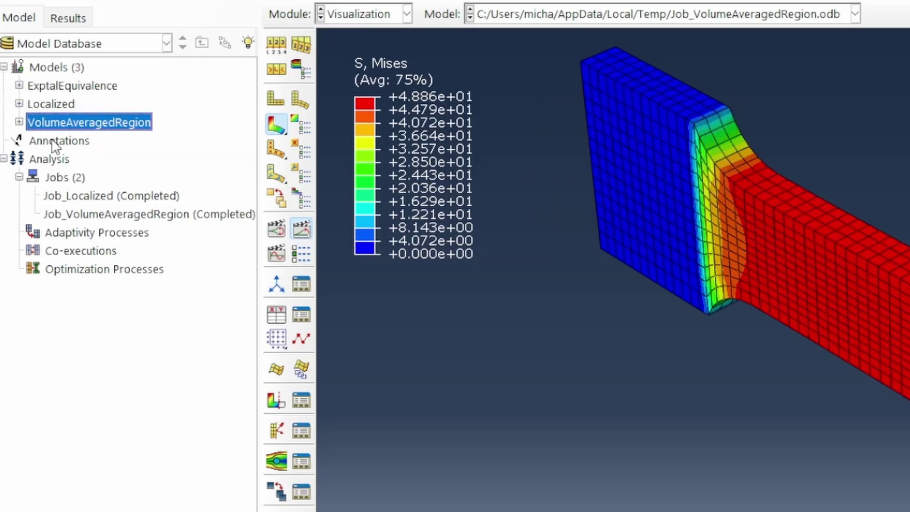
Step: Open the TensileSpecimen part of the ExptalEquivalence model and switch to the Assembly module
left_click(19, 85)
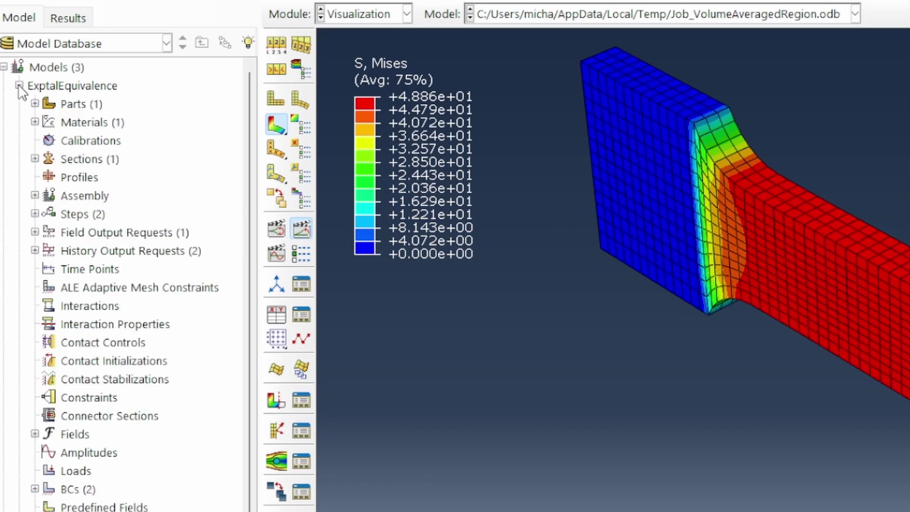
left_click(35, 104)
left_click(88, 122)
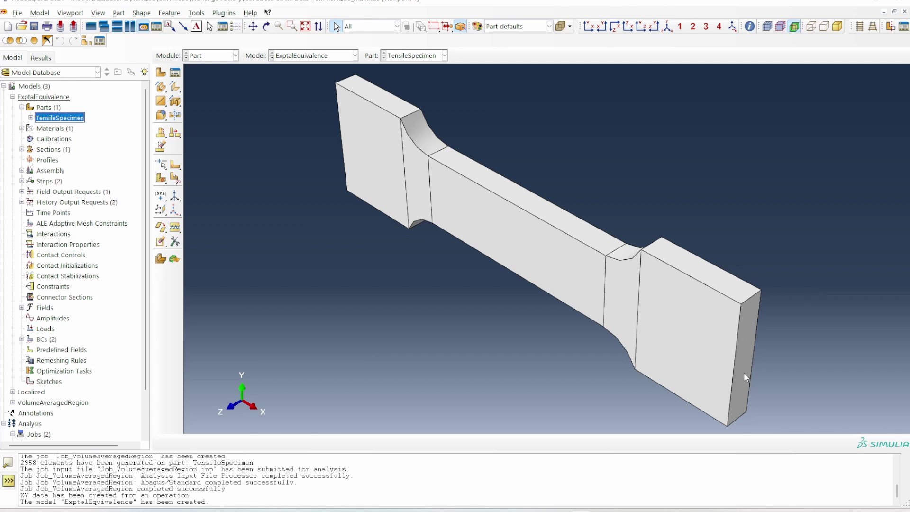
left_click(210, 57)
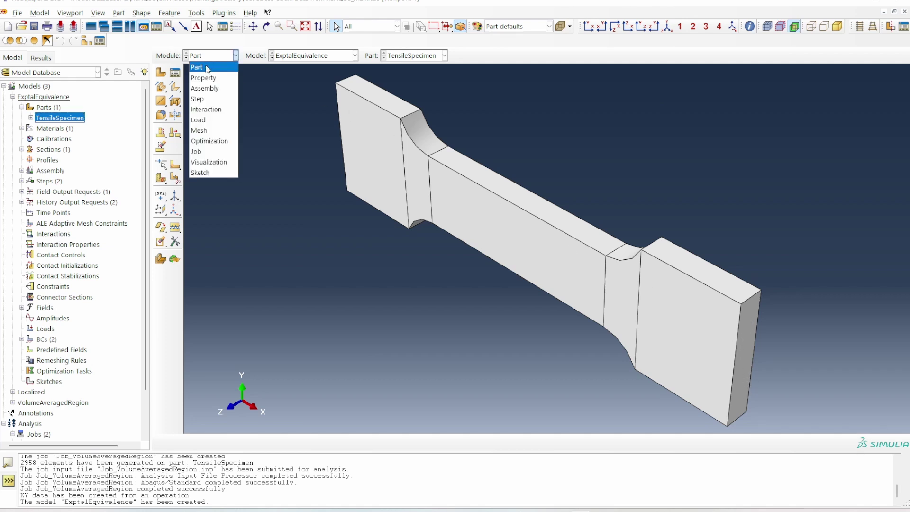
left_click(209, 88)
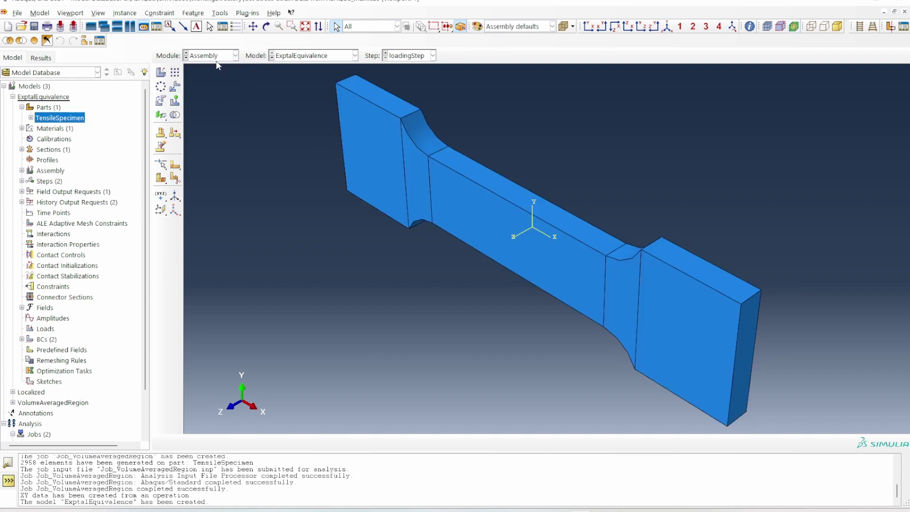
Step: Create a datum point midway between the midpoints of the two long edges on the specimen's +X end face
left_click(266, 26)
left_click_drag(550, 264, 583, 259)
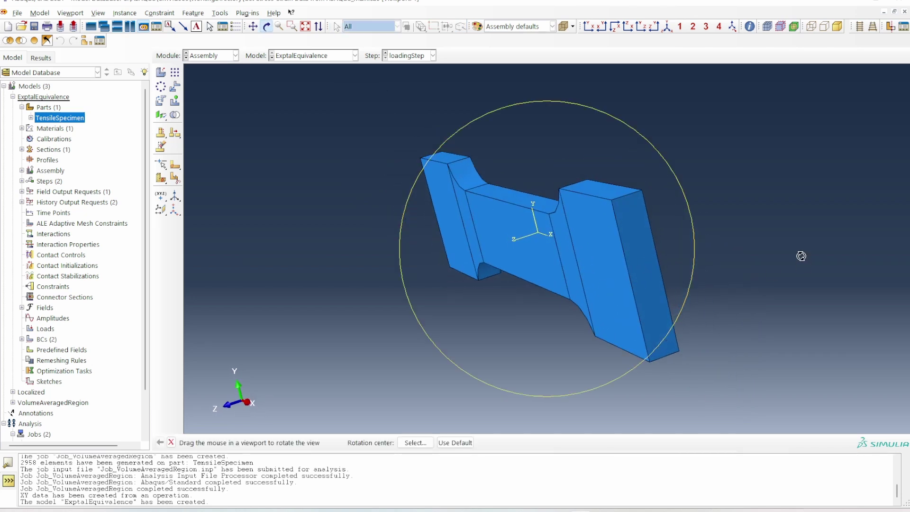
right_click(801, 255)
left_click(828, 331)
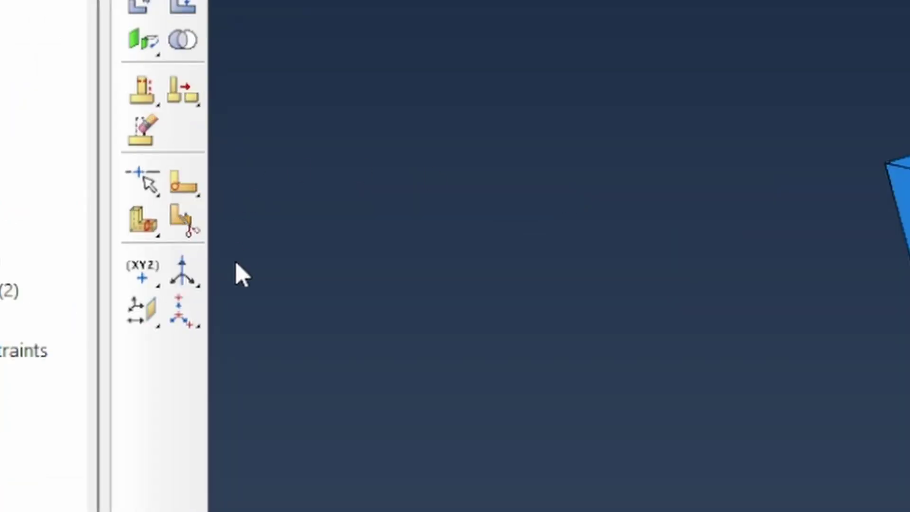
left_click_drag(143, 268, 264, 279)
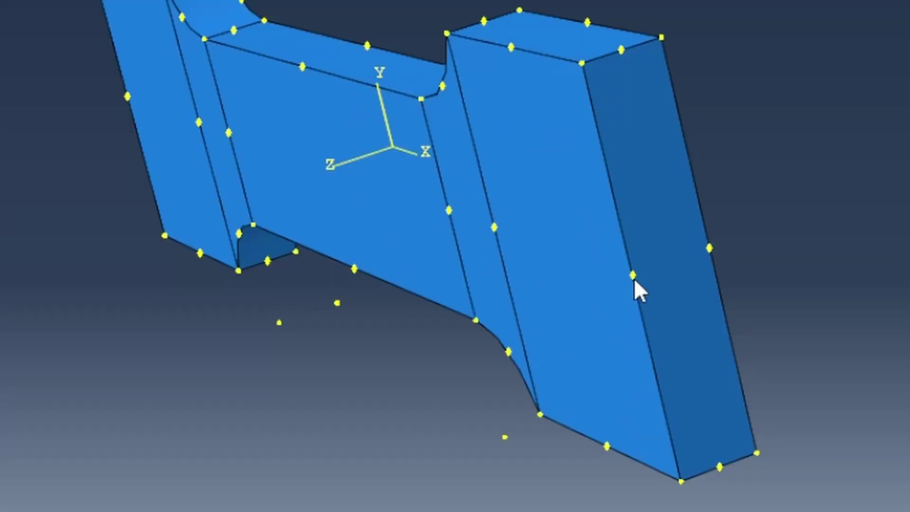
left_click(715, 250)
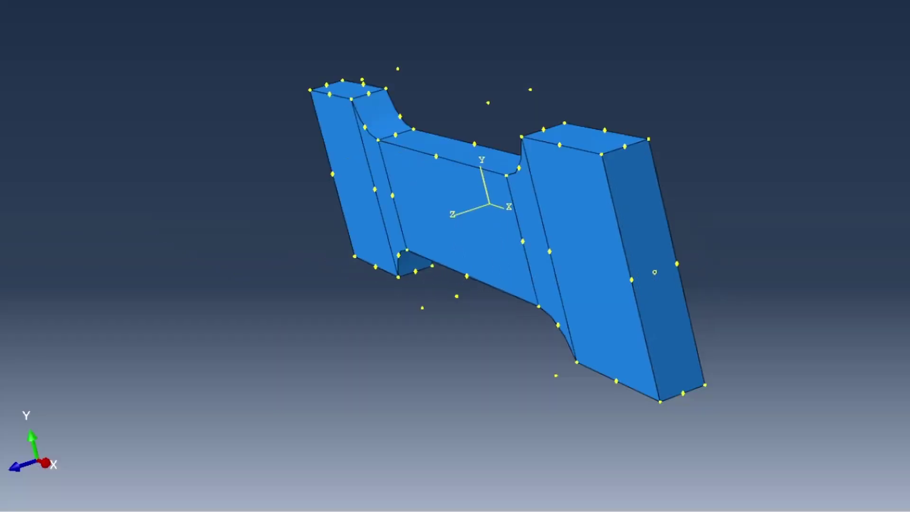
Step: Create a reference point at the datum point in the centre of the specimen's end face
left_click(220, 13)
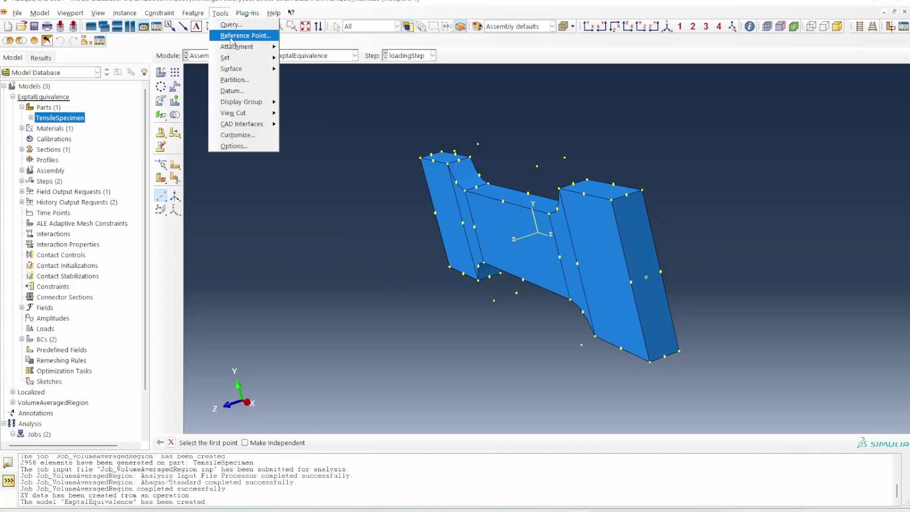
left_click(246, 35)
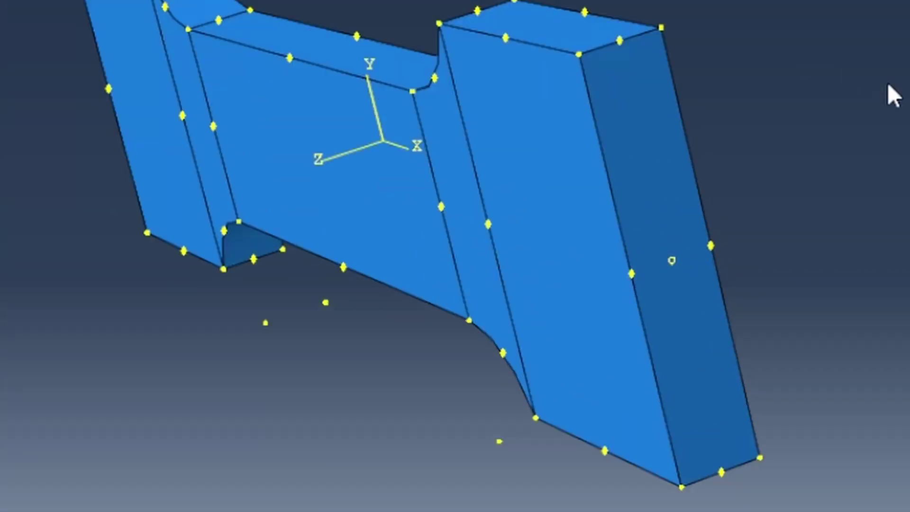
left_click(672, 261)
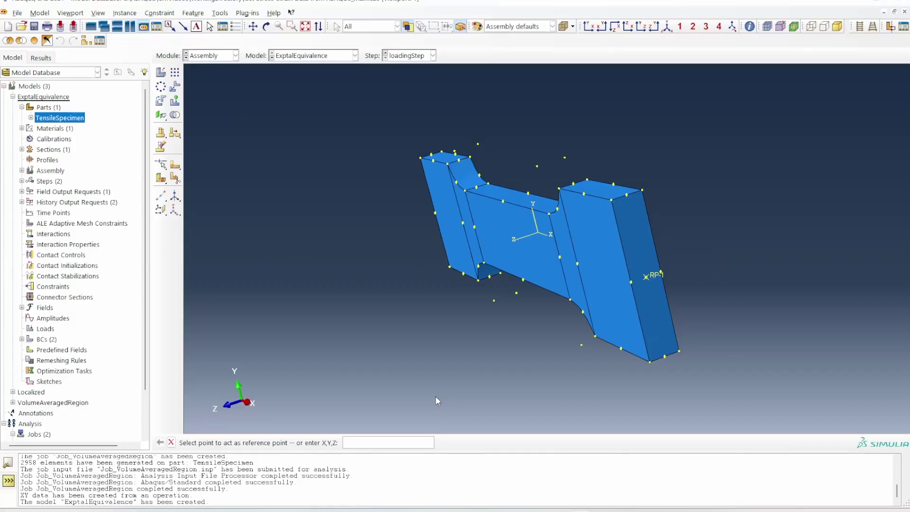
Step: Create an assembly geometry set named RPSet containing the reference point on the specimen's end face
left_click(21, 171)
key("Escape")
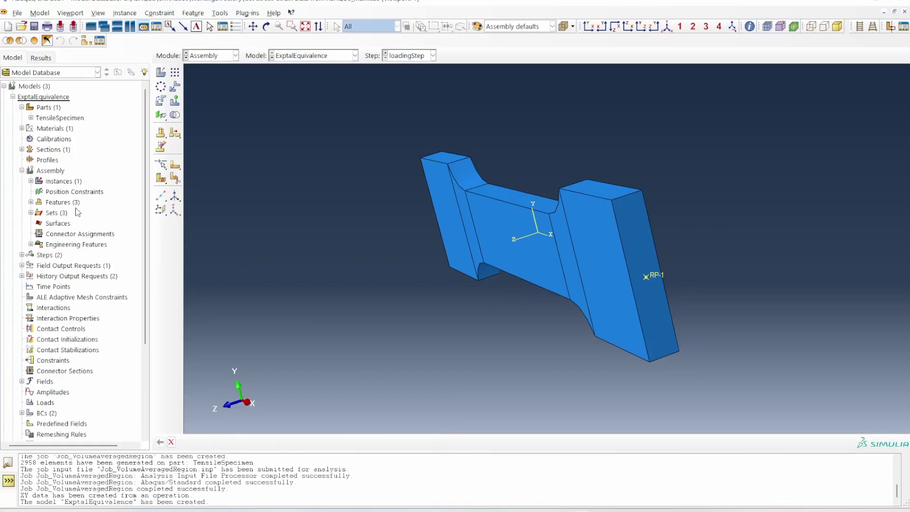
double_click(53, 213)
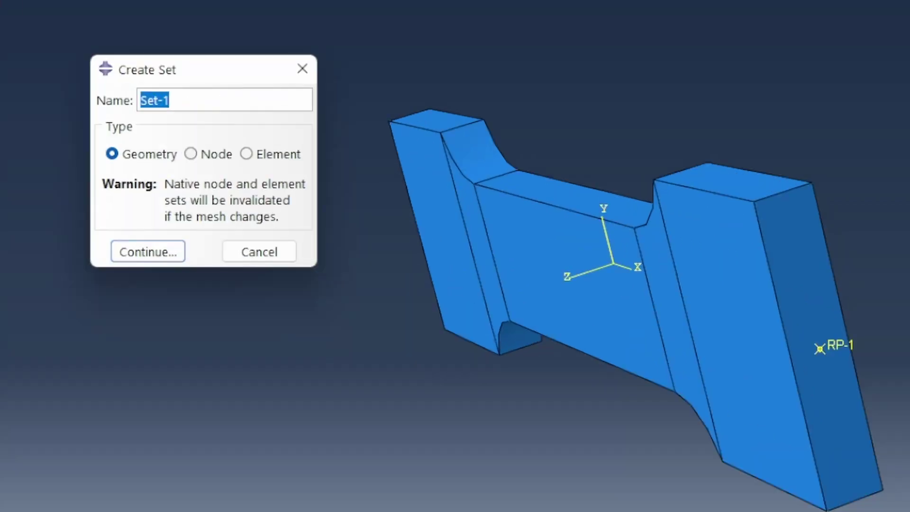
type("RPSet")
left_click(137, 259)
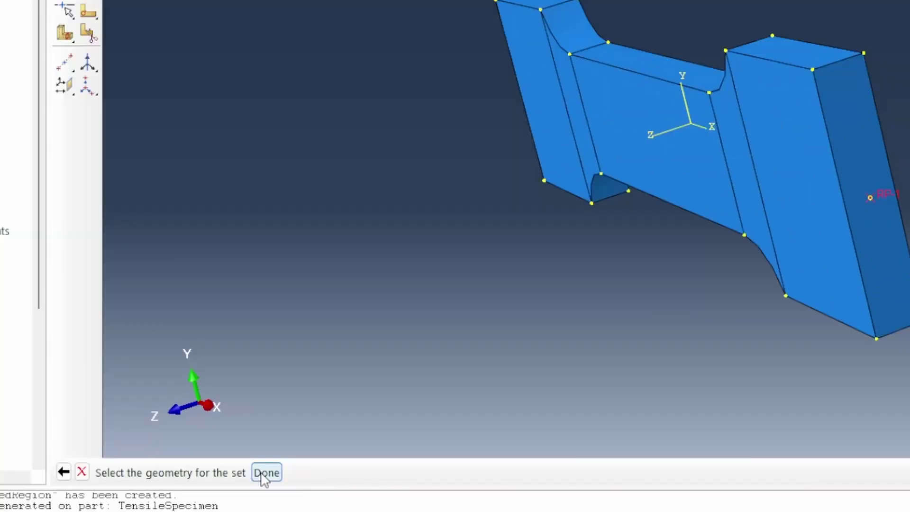
left_click(265, 473)
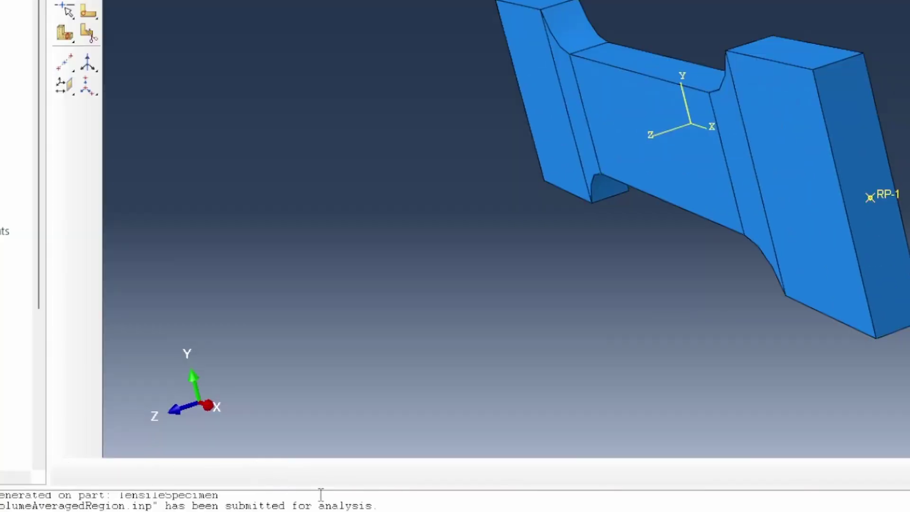
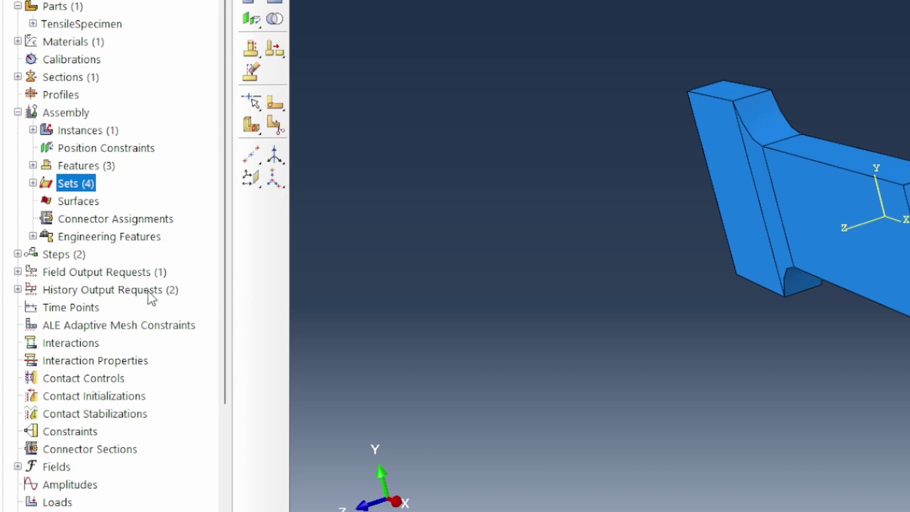
Step: Rename the GSHO history output request as RPHO
left_click(18, 290)
left_click(56, 309)
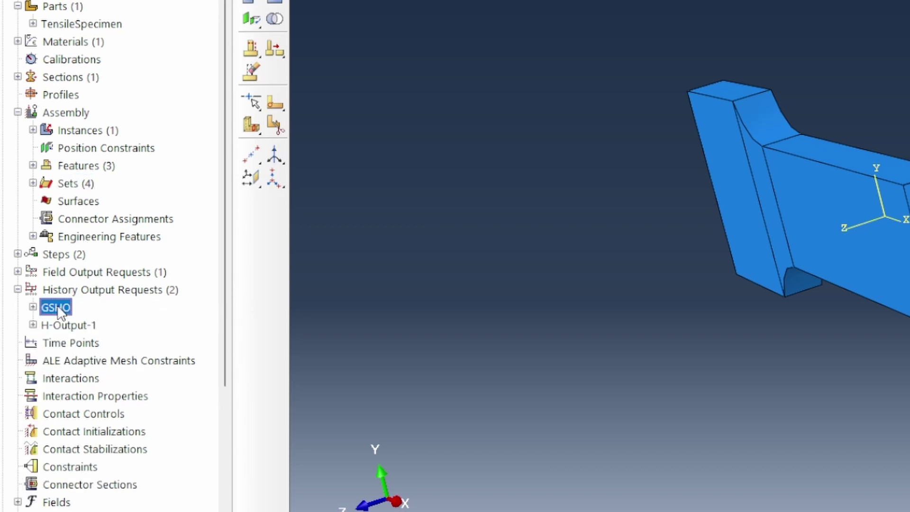
right_click(55, 308)
left_click(99, 375)
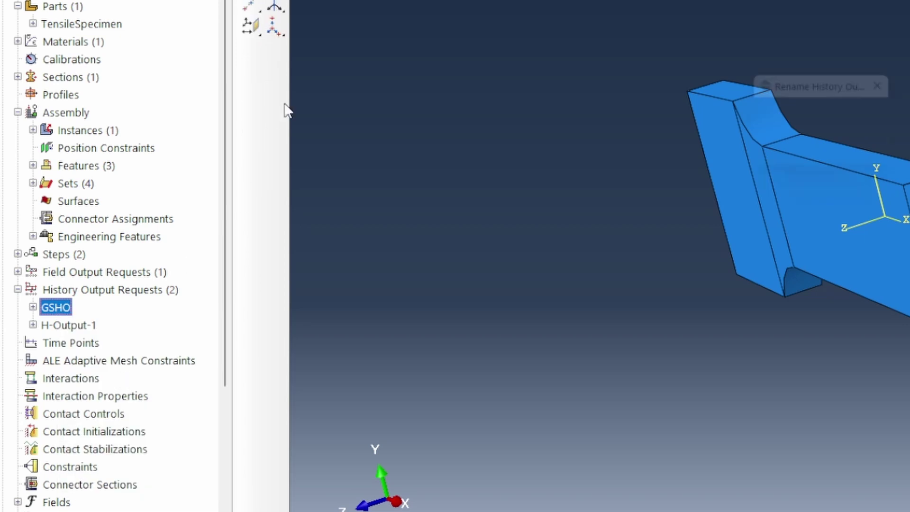
left_click(772, 131)
left_click_drag(772, 131, 743, 132)
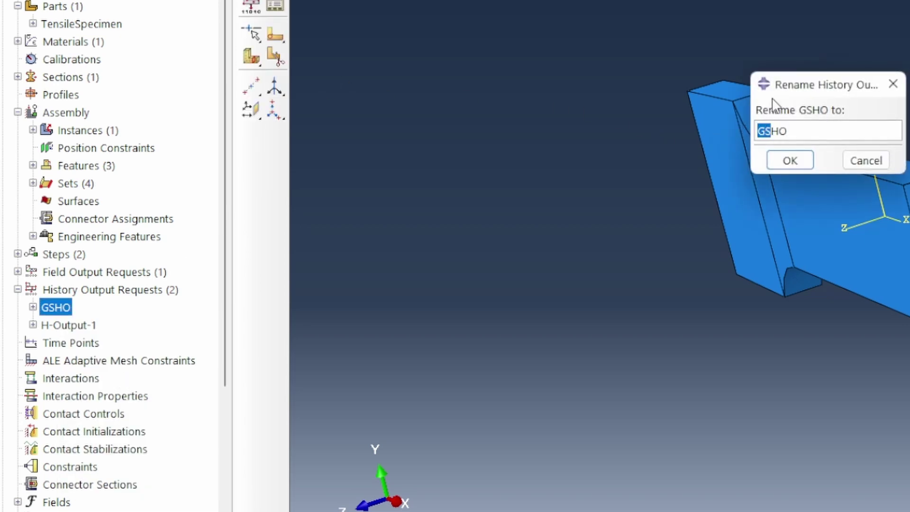
type("Rp")
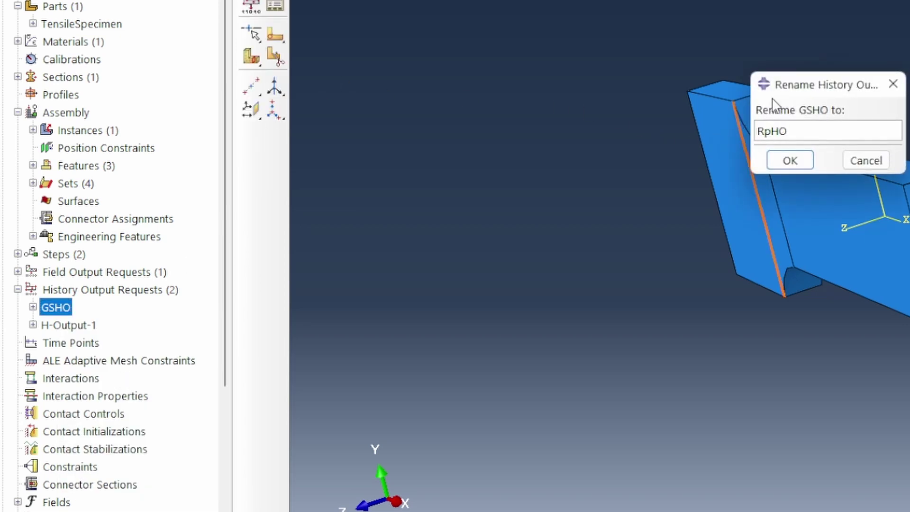
key("BackSpace")
type("P")
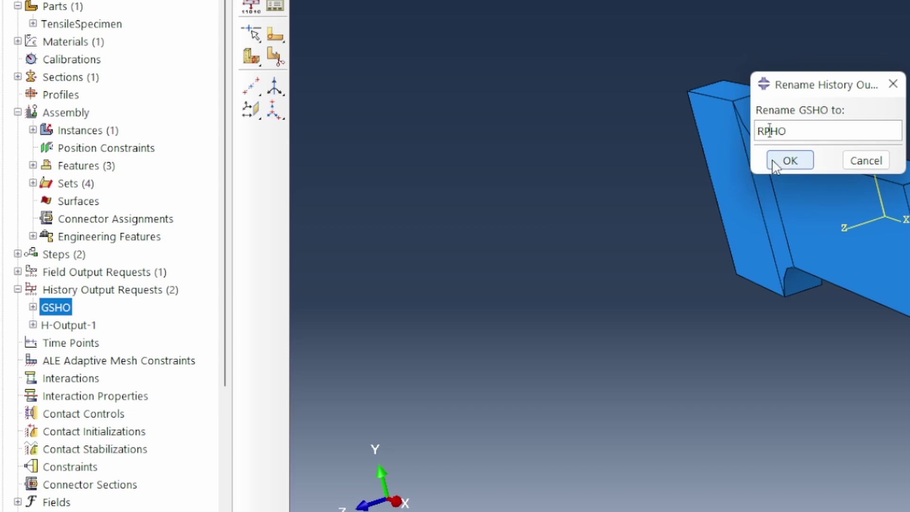
left_click(784, 162)
Step: Set the RPHO history output request to the RPSet domain with output variables RF1 and U1
double_click(44, 296)
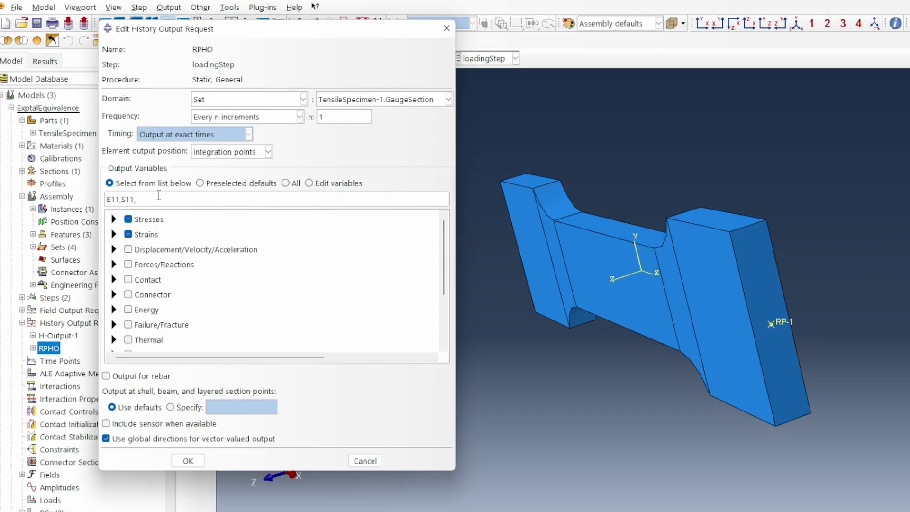
left_click(308, 183)
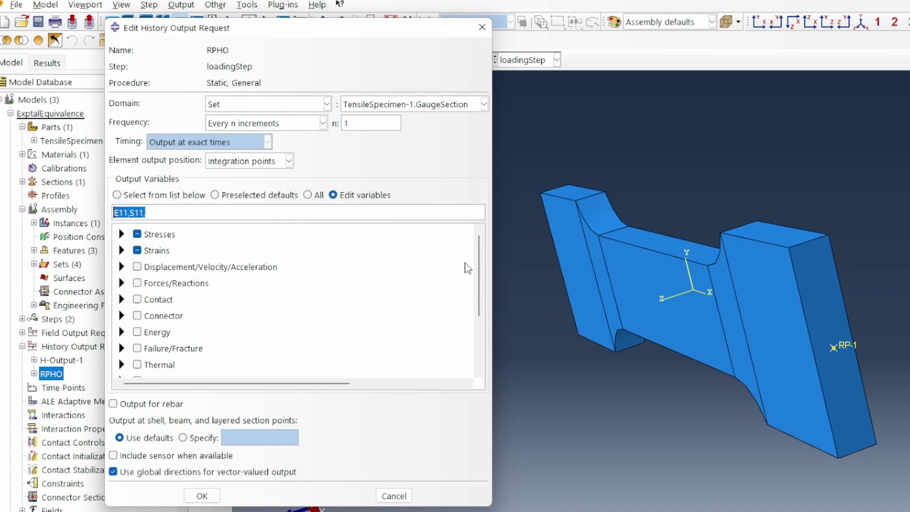
left_click(417, 101)
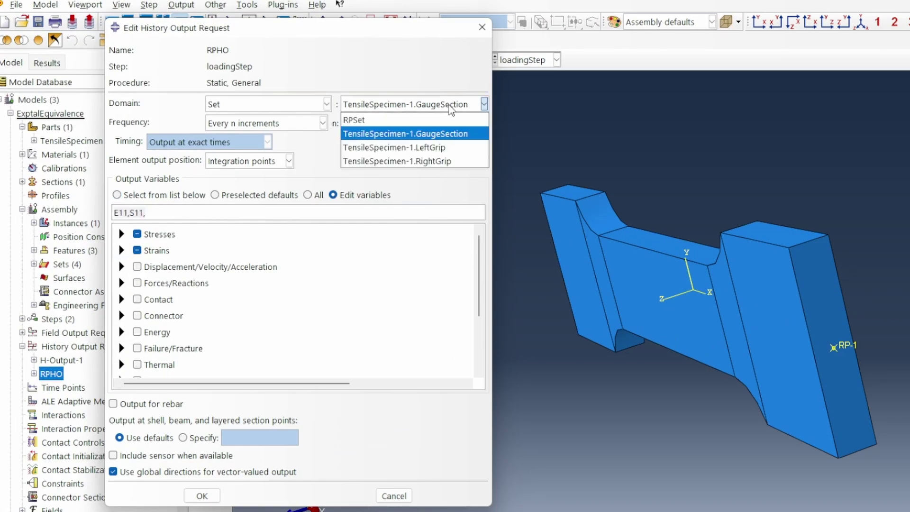
left_click(378, 120)
left_click_drag(178, 219, 95, 209)
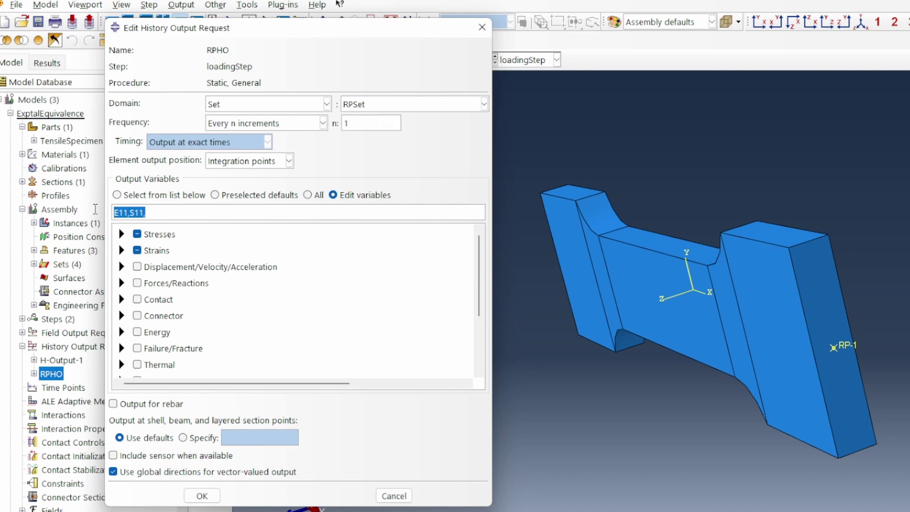
type("r")
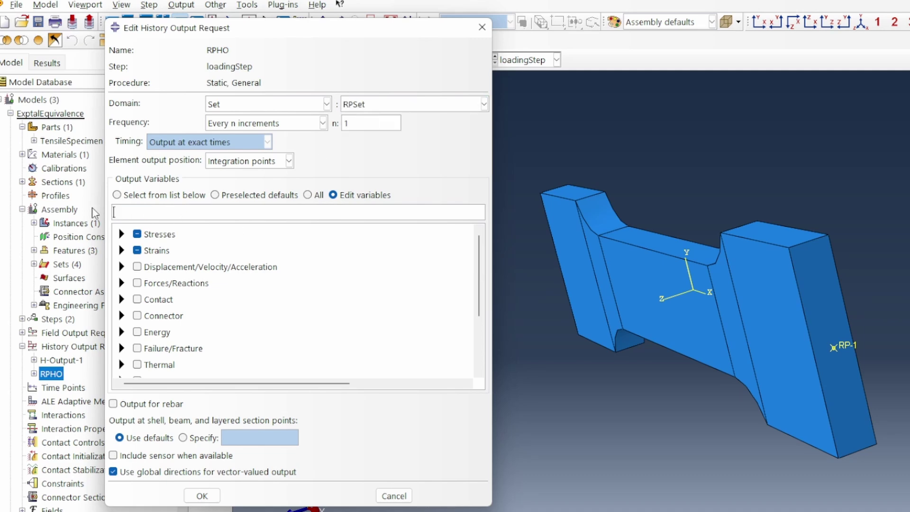
type("F1, U1")
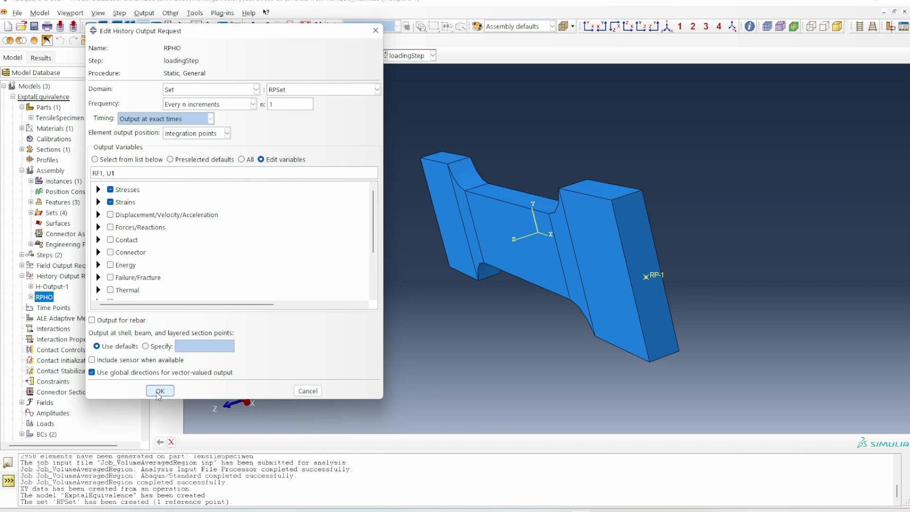
left_click(202, 496)
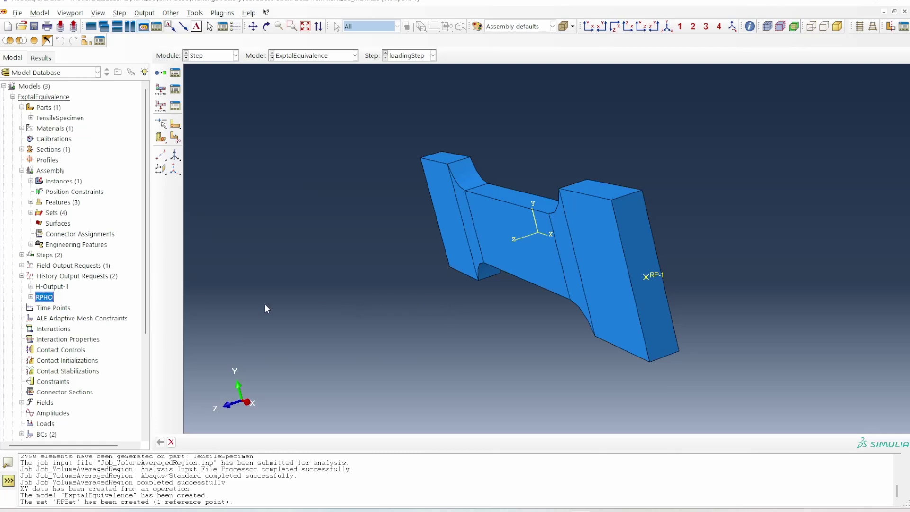
Step: Create an Equation-type constraint named constraintEqn
scroll(100, 330, "down", 2)
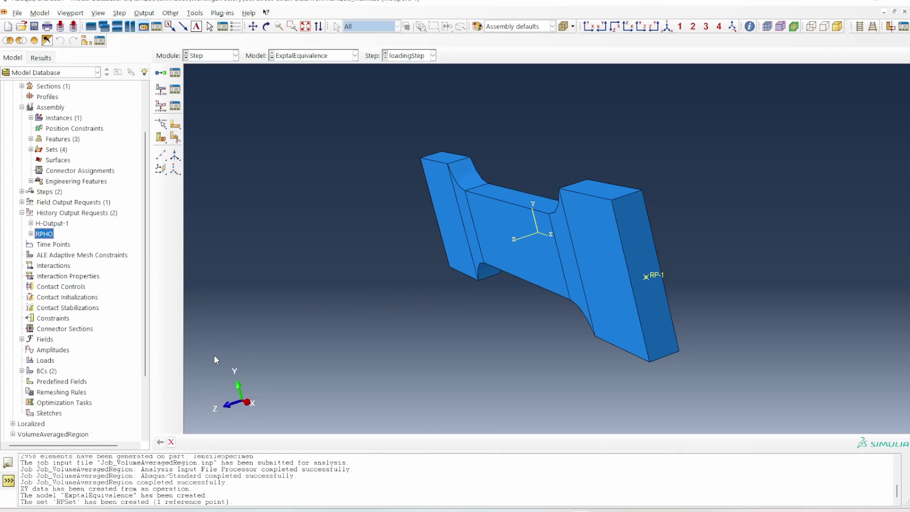
left_click(267, 26)
left_click_drag(593, 274, 659, 273)
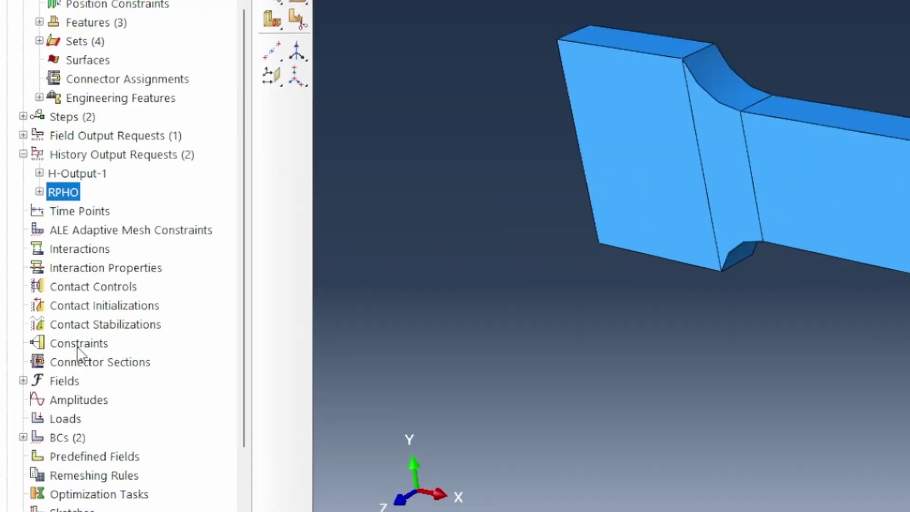
double_click(79, 343)
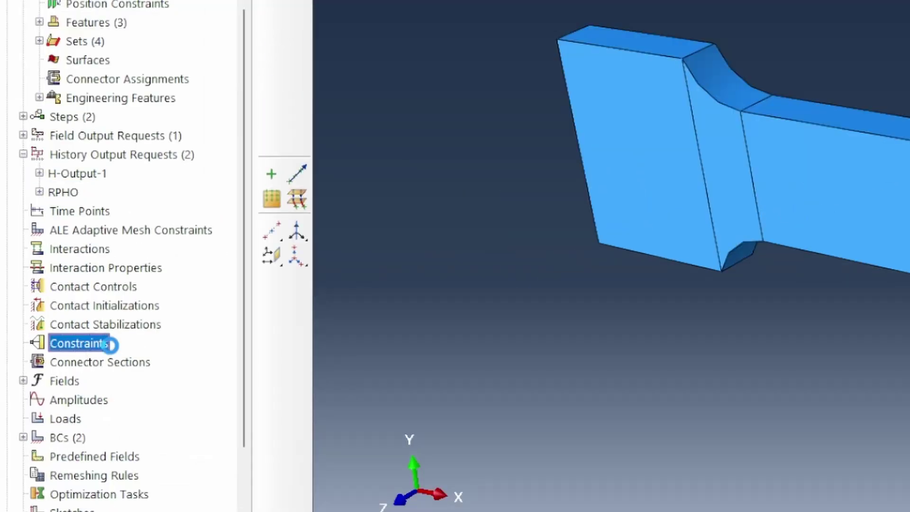
type("CONS")
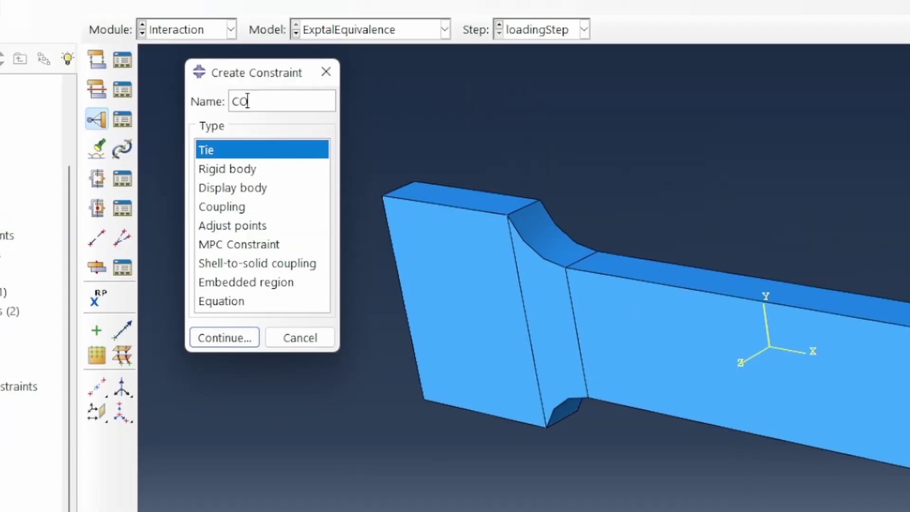
key("BackSpace")
key("BackSpace")
key("BackSpace")
key("BackSpace")
type("constraintEqn")
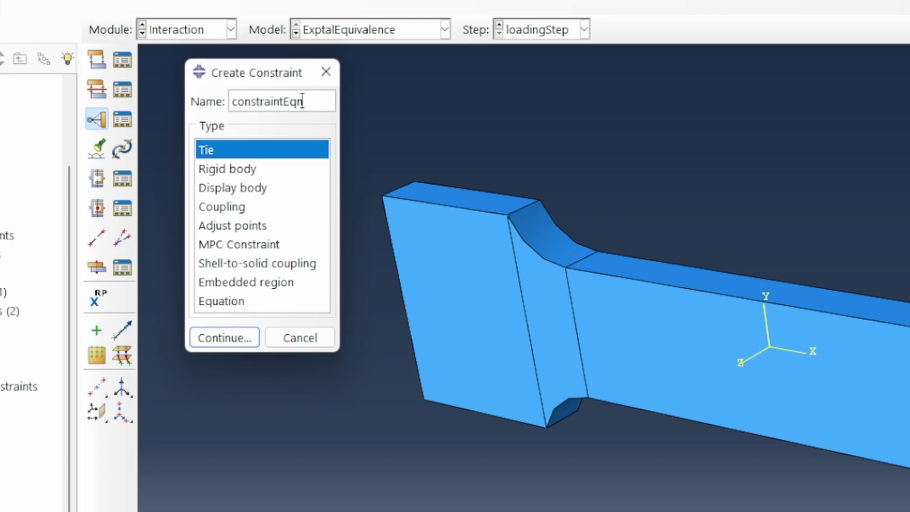
left_click(238, 306)
left_click(225, 337)
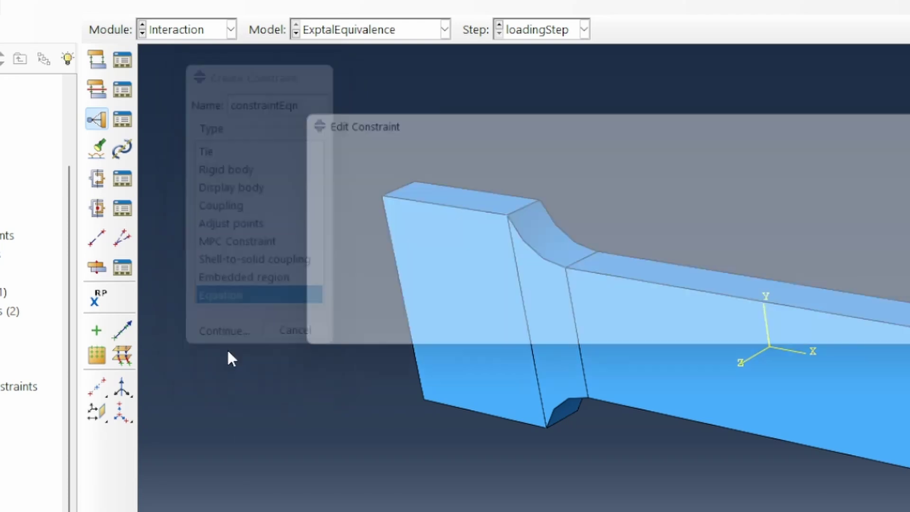
Step: Define the equation's first term with coefficient 1, set TensileSpecimen-1.RightGrip and DOF 1
left_click(67, 272)
type("1")
left_click(149, 272)
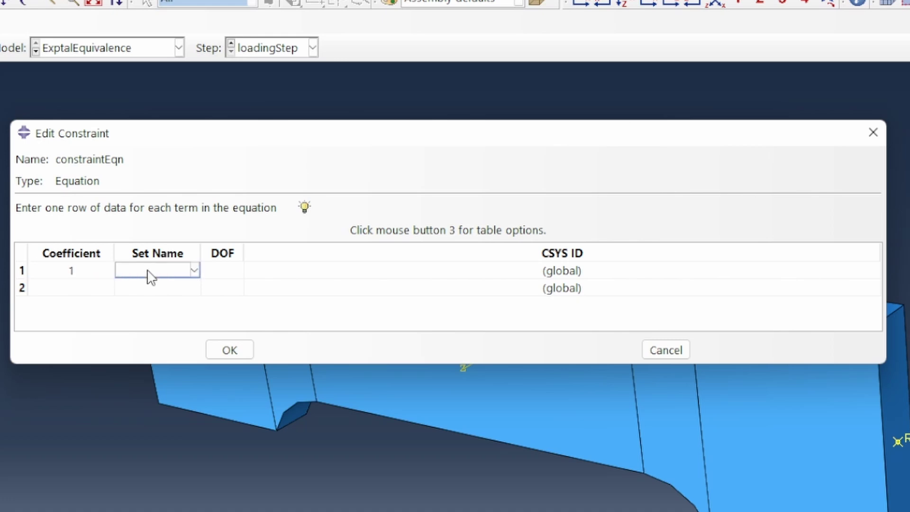
left_click_drag(201, 254, 285, 256)
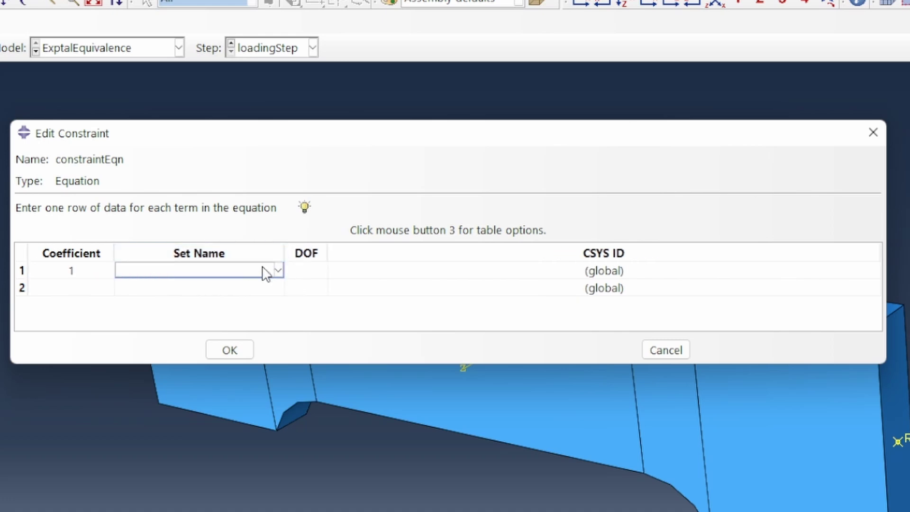
left_click(279, 271)
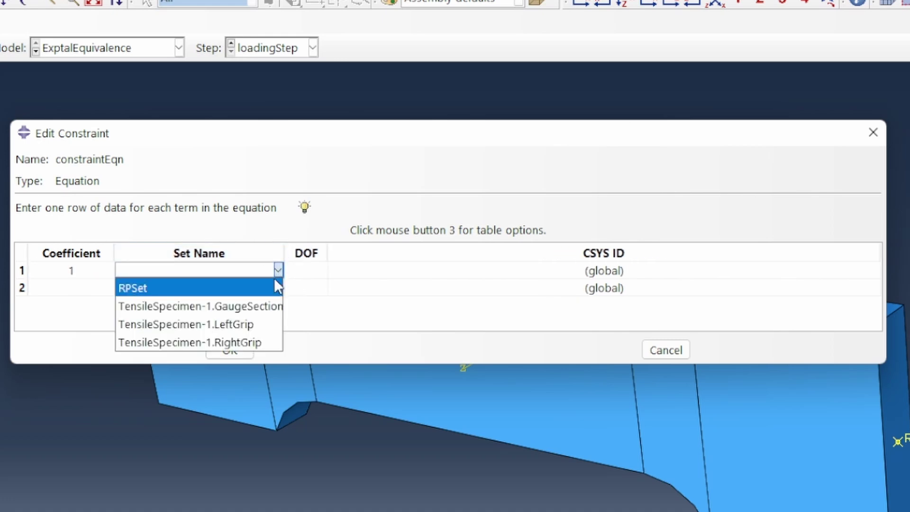
left_click(244, 340)
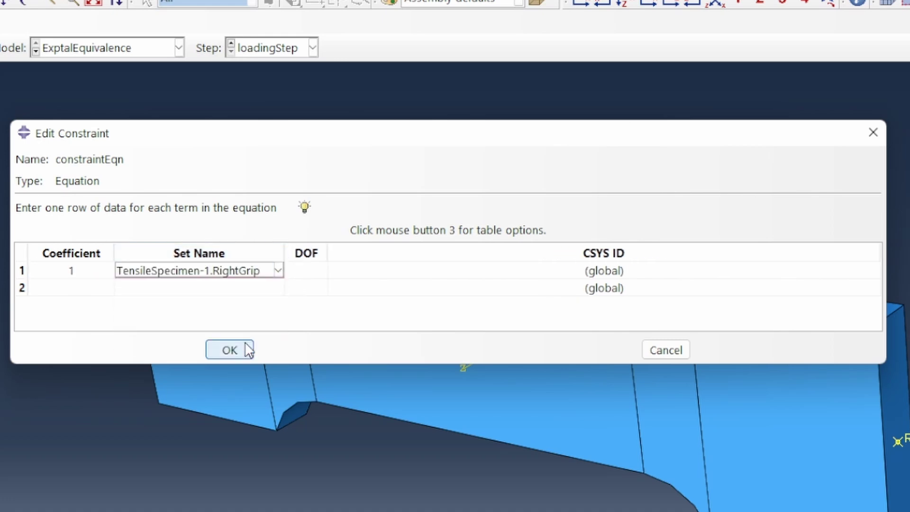
left_click(308, 271)
type("1")
Step: Define the equation's second term with coefficient -1, set RPSet and DOF 1, and accept the constraint
left_click(305, 289)
type("1")
left_click(250, 291)
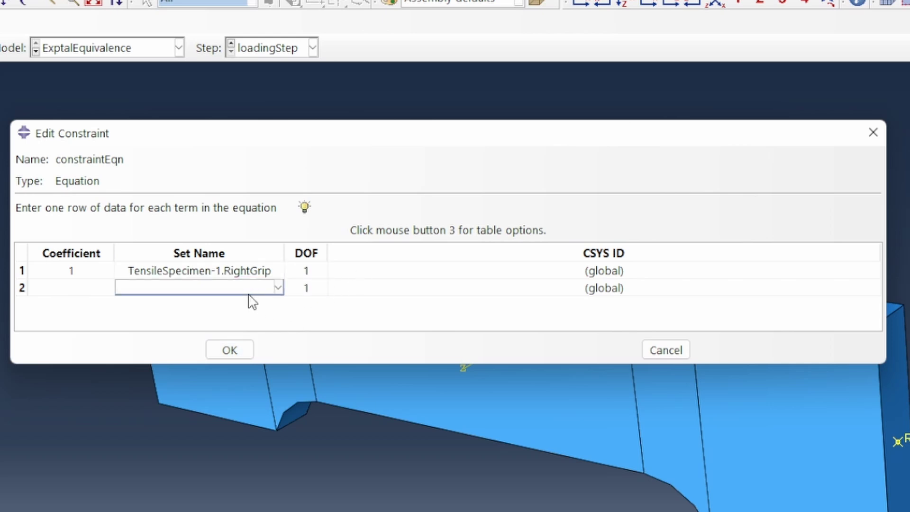
left_click(250, 288)
left_click(187, 306)
left_click(79, 286)
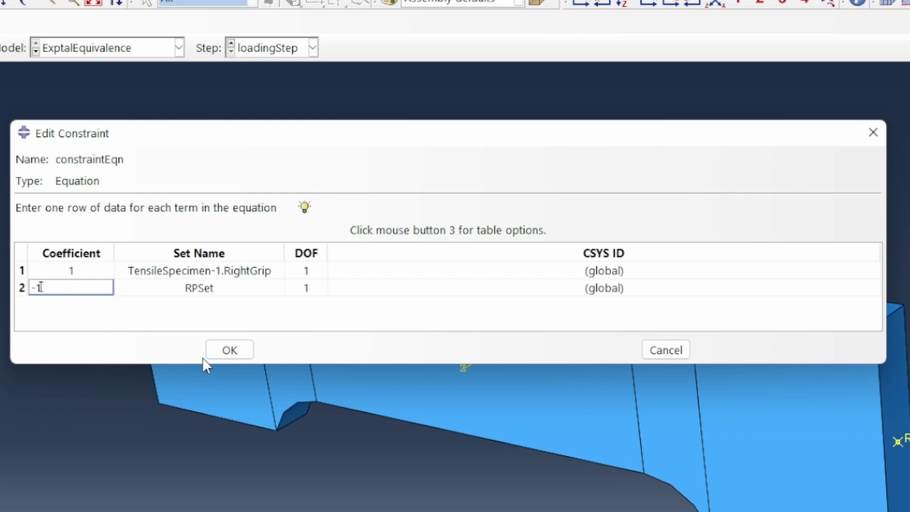
left_click(229, 351)
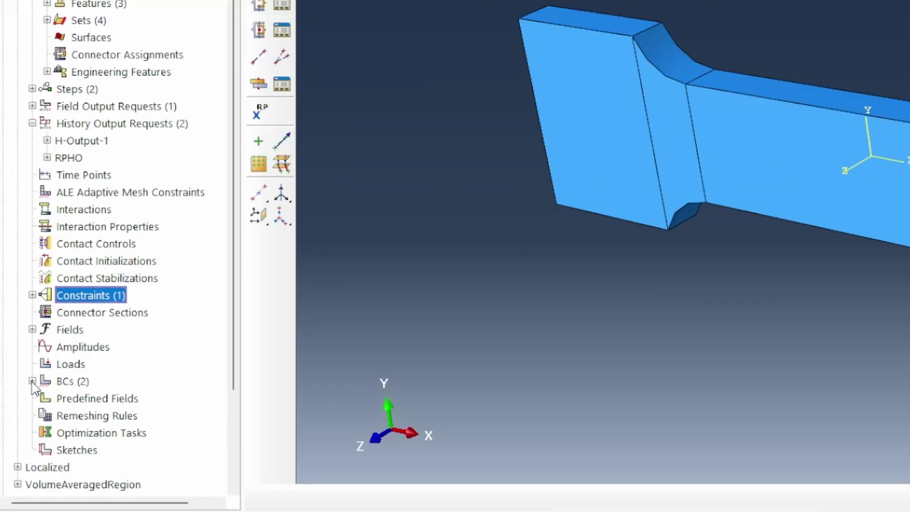
Step: Review the settings of the FixedLeftGrip boundary condition
left_click(31, 382)
scroll(126, 266, "down", 3)
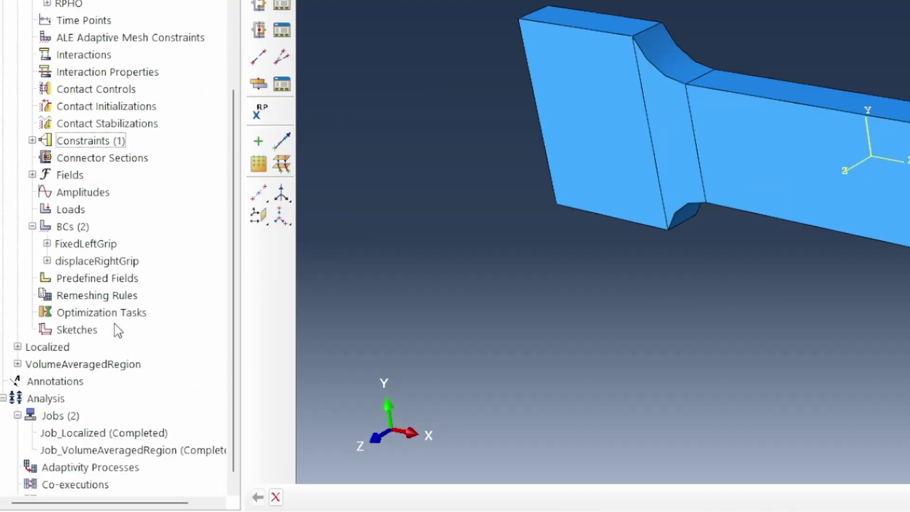
left_click(105, 251)
double_click(107, 250)
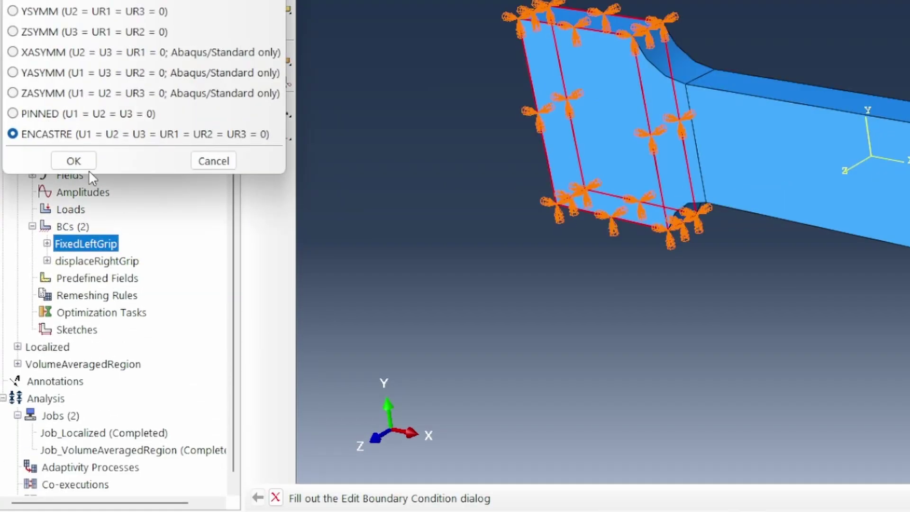
left_click(73, 159)
Step: Reassign the displaceRightGrip boundary condition to the set RPSet and accept the edit
double_click(110, 262)
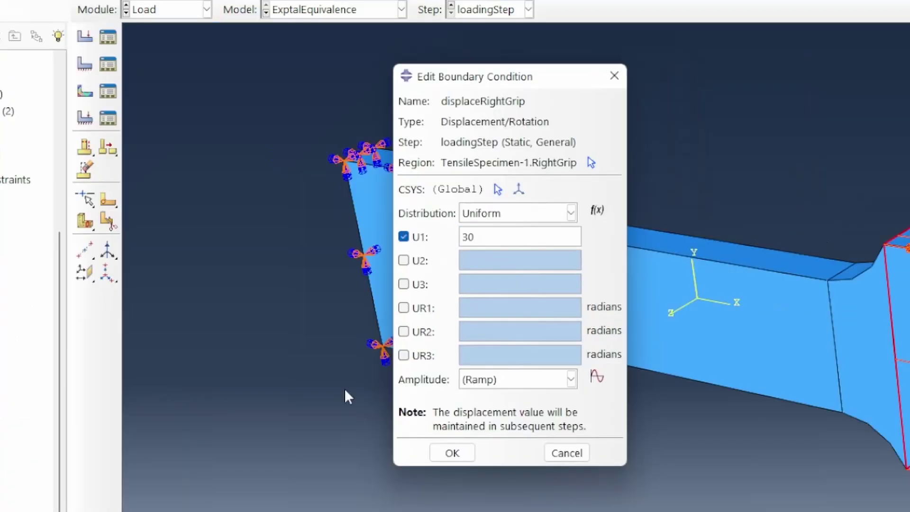
left_click(591, 163)
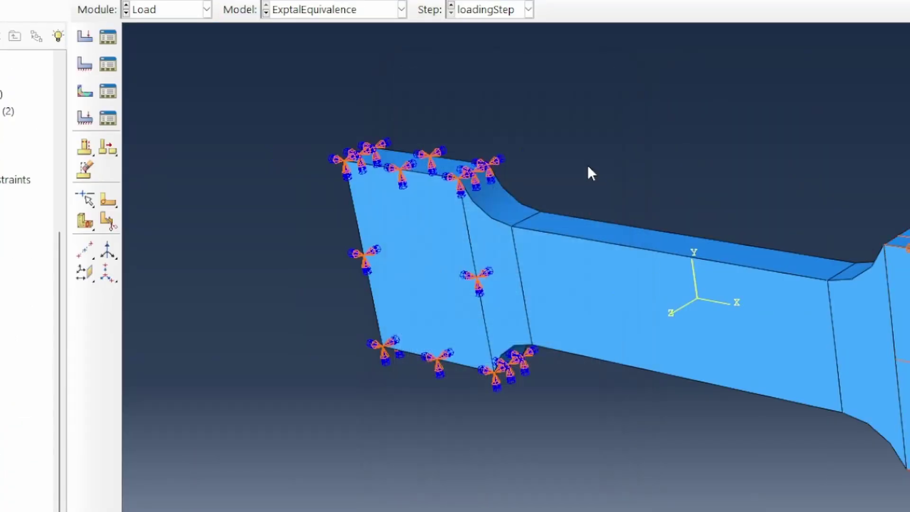
left_click(223, 157)
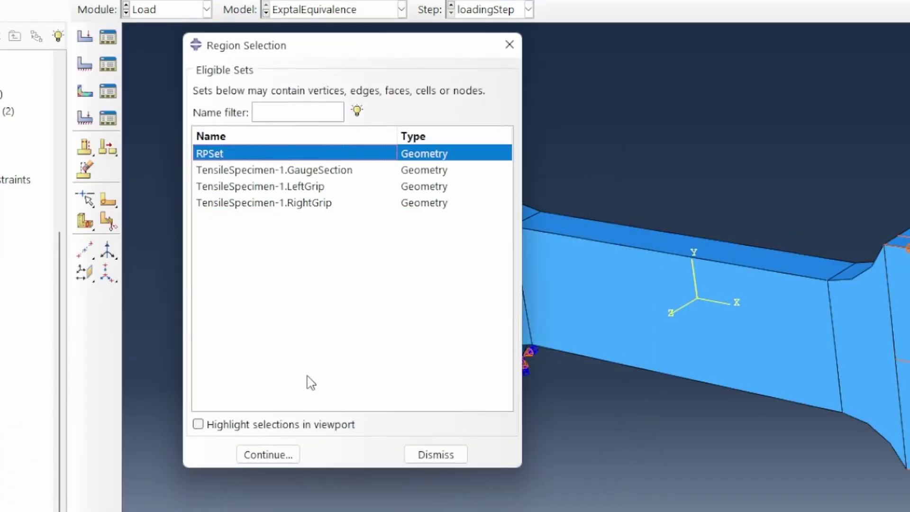
left_click(249, 425)
left_click(263, 455)
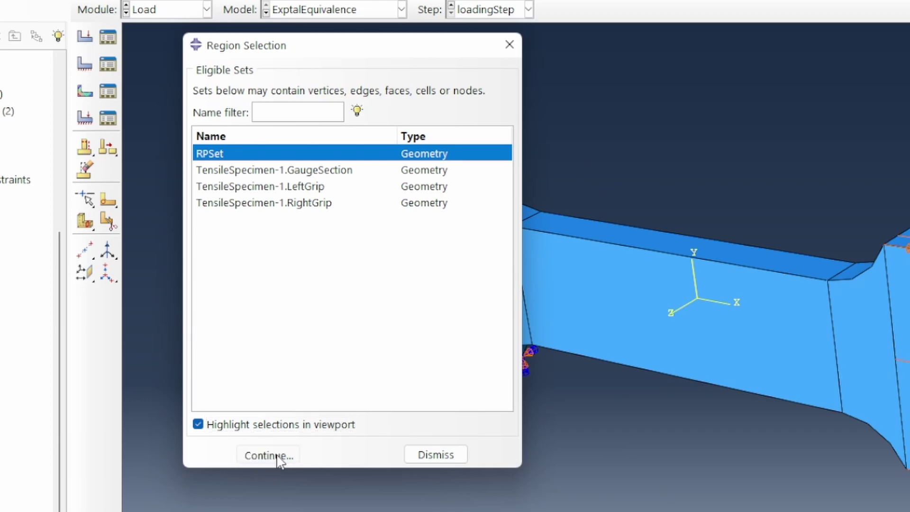
left_click(456, 453)
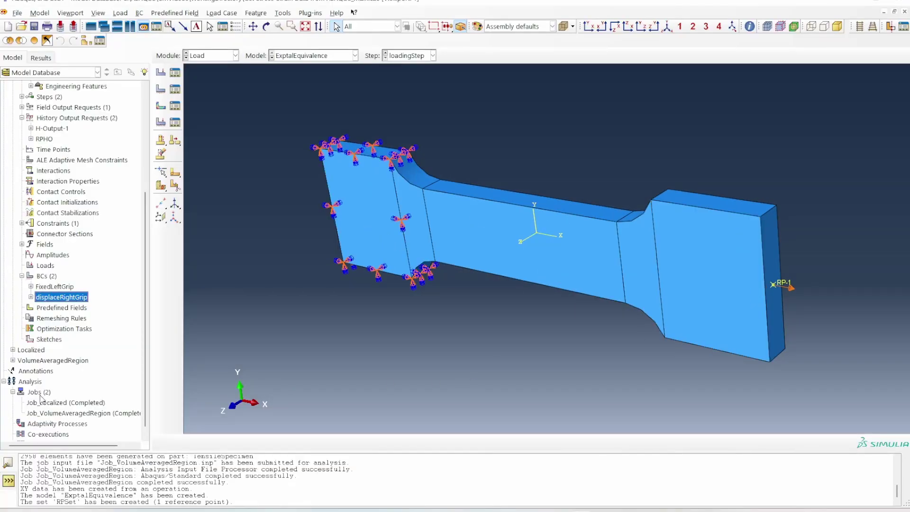
Step: Create and run the job Job_ExptalEquivalence, and animate its Mises stress contours
left_click(41, 400)
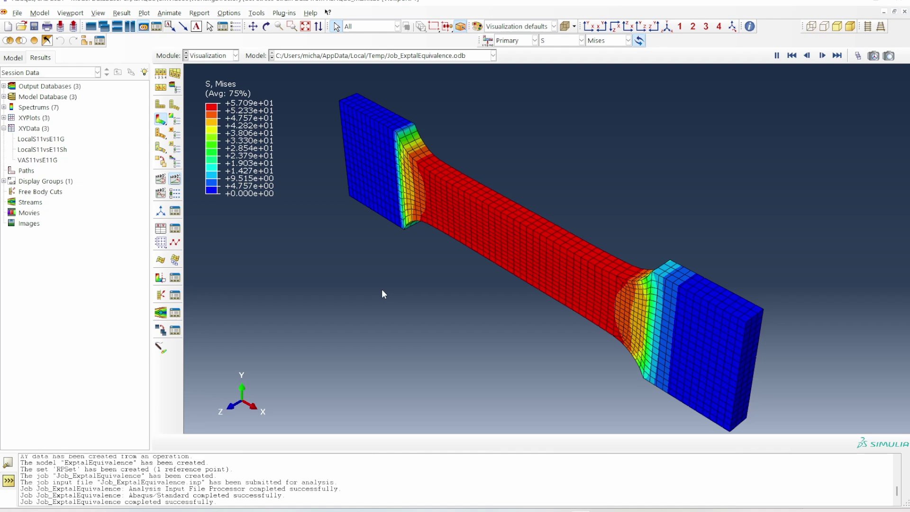
left_click(177, 180)
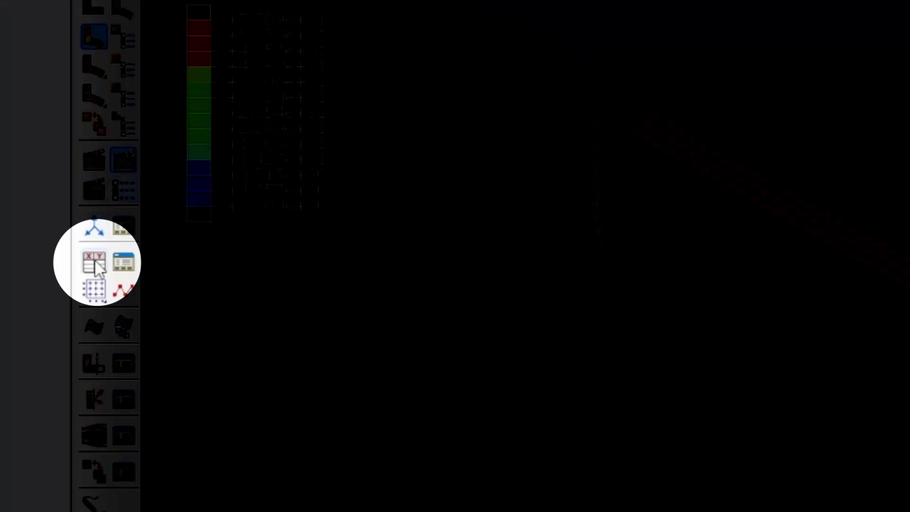
Step: Save the RPSET reaction force RF1 and spatial displacement U1 from the ODB history output as XY data, plotting both curves
left_click(95, 261)
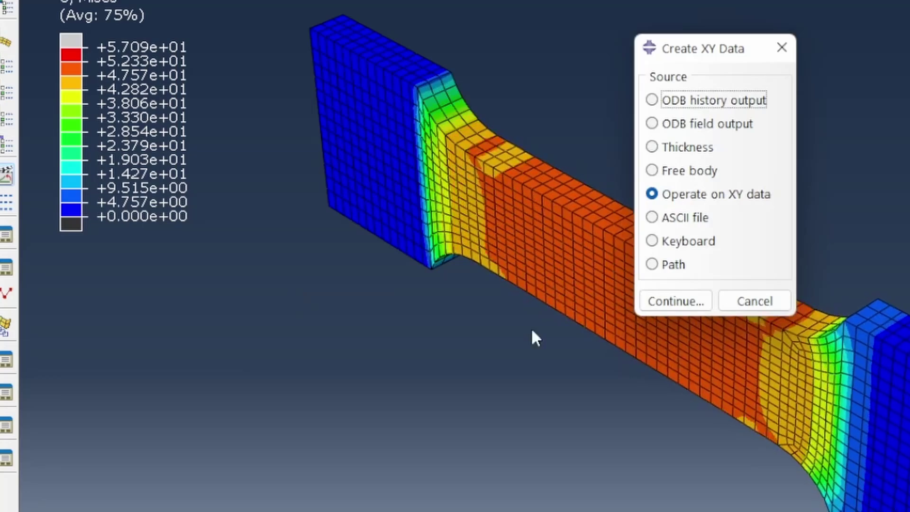
left_click(701, 102)
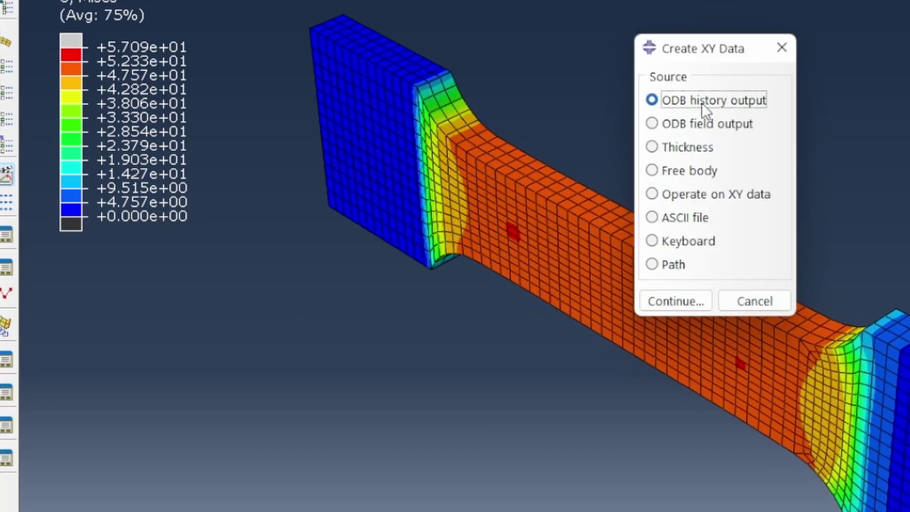
left_click(676, 303)
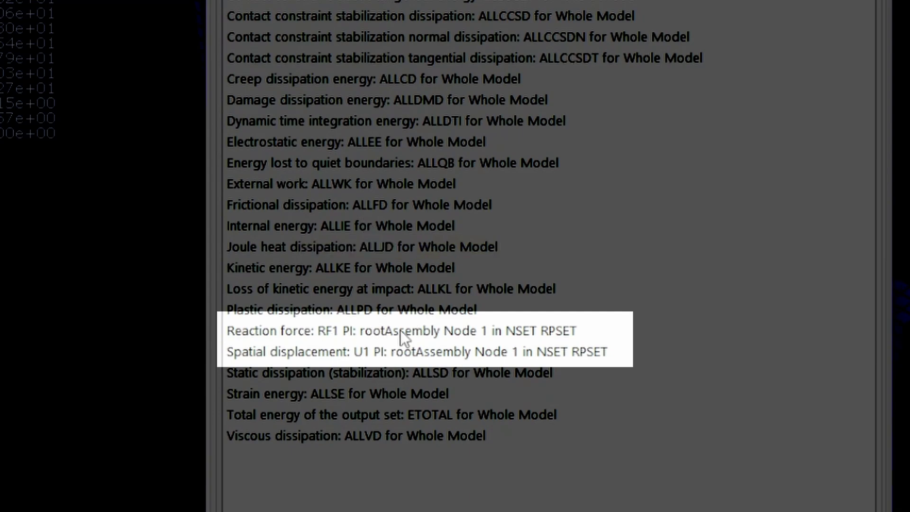
left_click(400, 330)
left_click(413, 356, "shift")
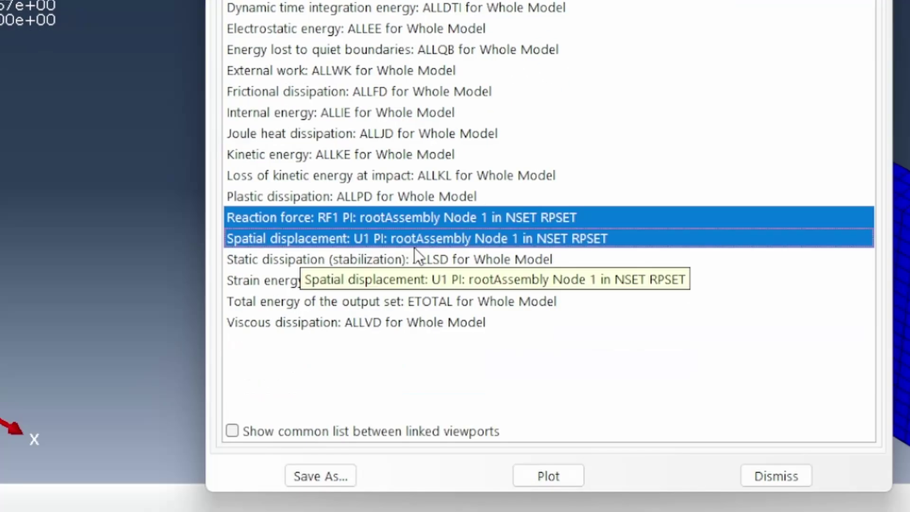
left_click(320, 476)
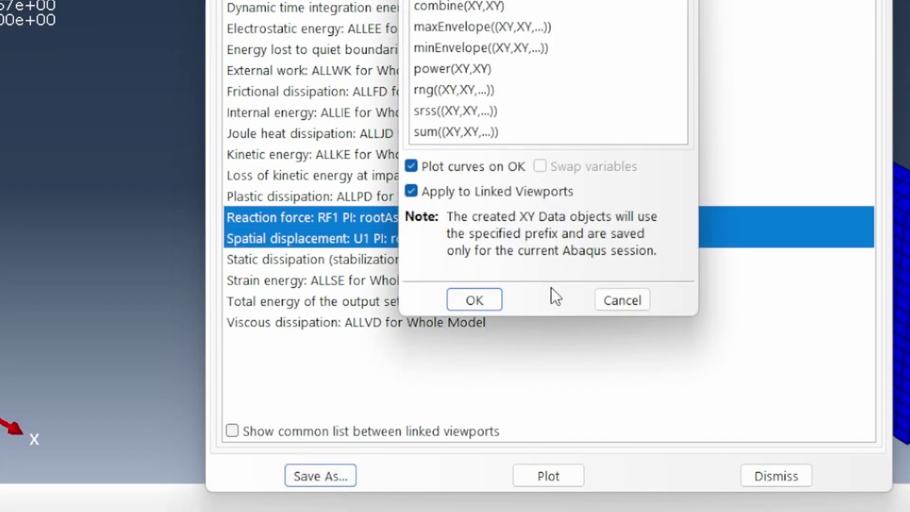
left_click(398, 488)
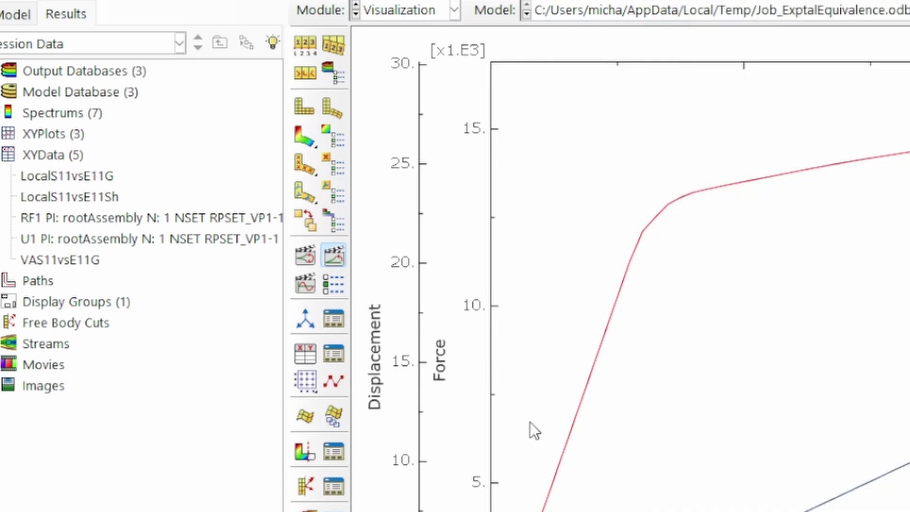
Step: Rename the RF1 reaction force XY data as ExptEquivRF1
right_click(80, 217)
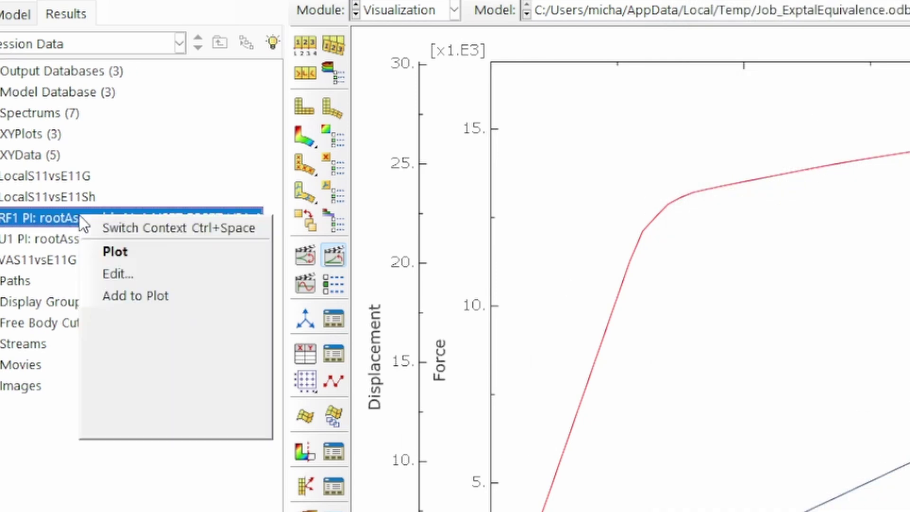
left_click(131, 406)
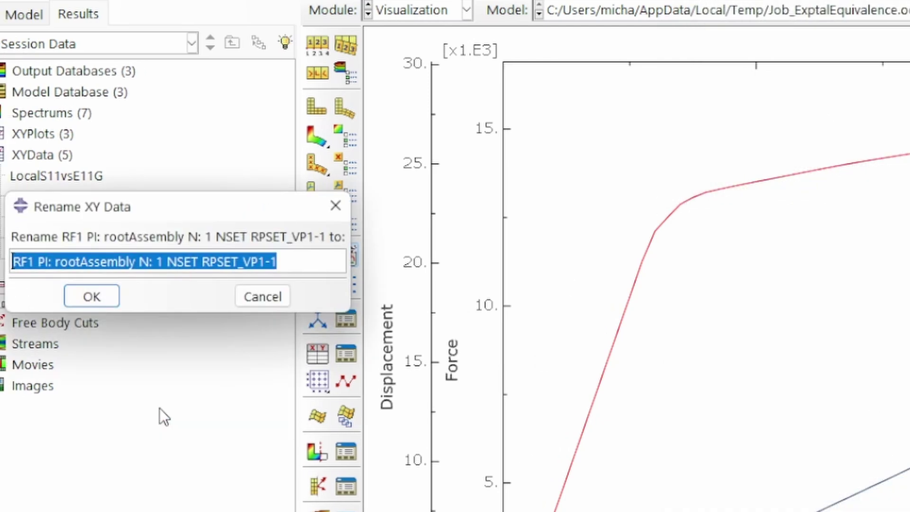
type("Expt")
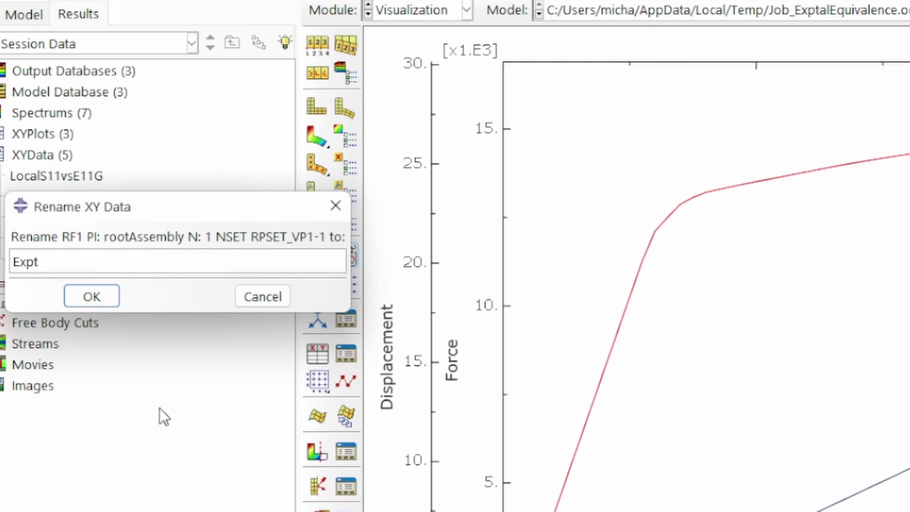
type("EquivRF1")
key("Return")
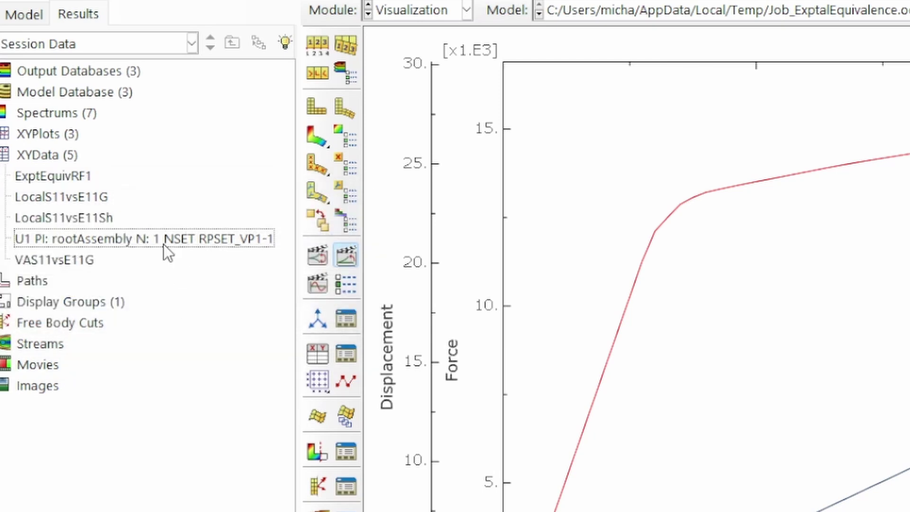
Step: Rename the U1 displacement XY data as ExptEquivU1
right_click(71, 248)
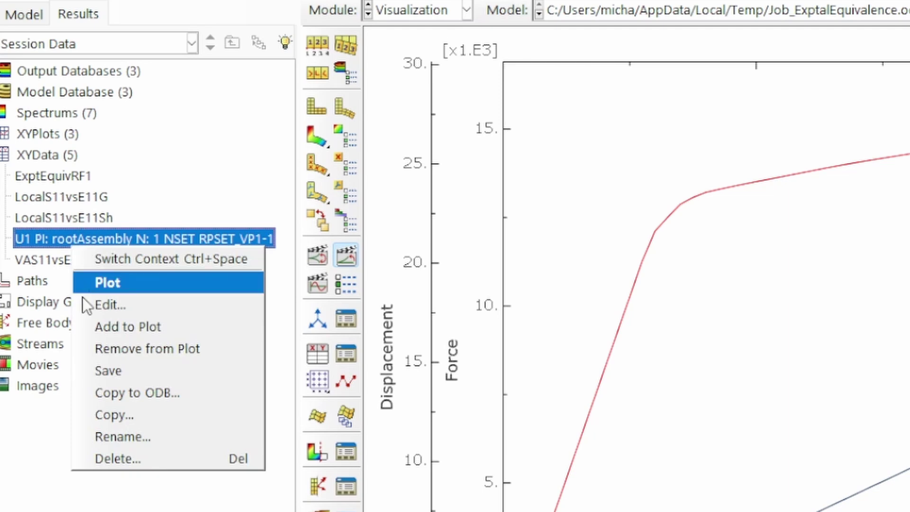
left_click(132, 429)
type("E")
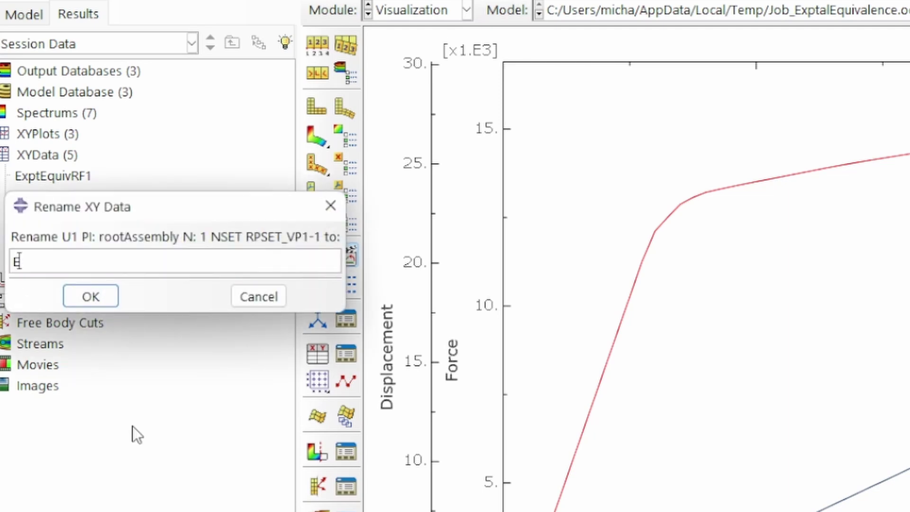
type("xptEquivRF")
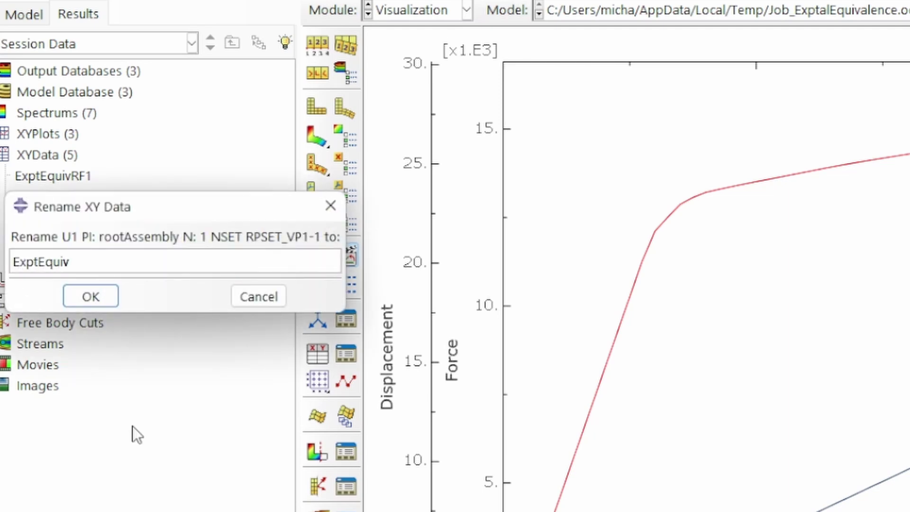
key("BackSpace")
key("BackSpace")
type("U1")
key("Return")
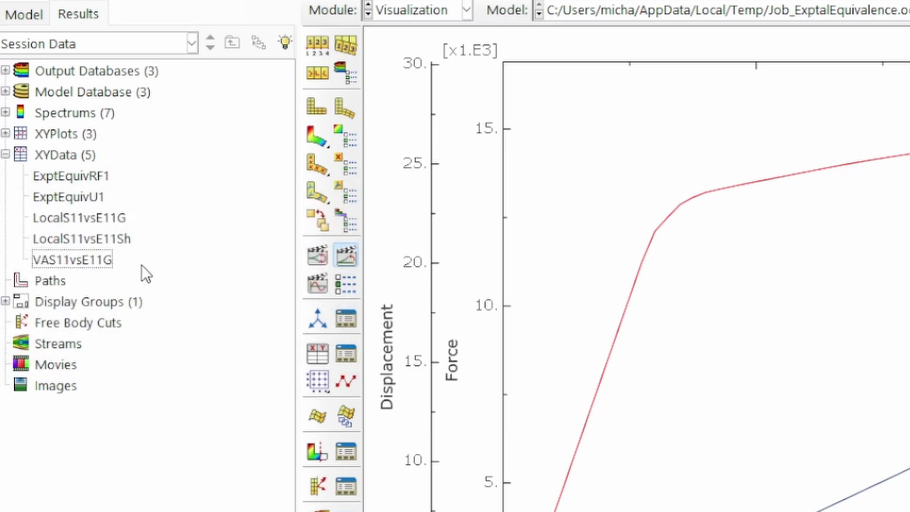
Step: Operate on XY data to plot the expression combine("ExptEquivU1", "ExptEquivRF1") as a force-displacement curve
left_click(316, 355)
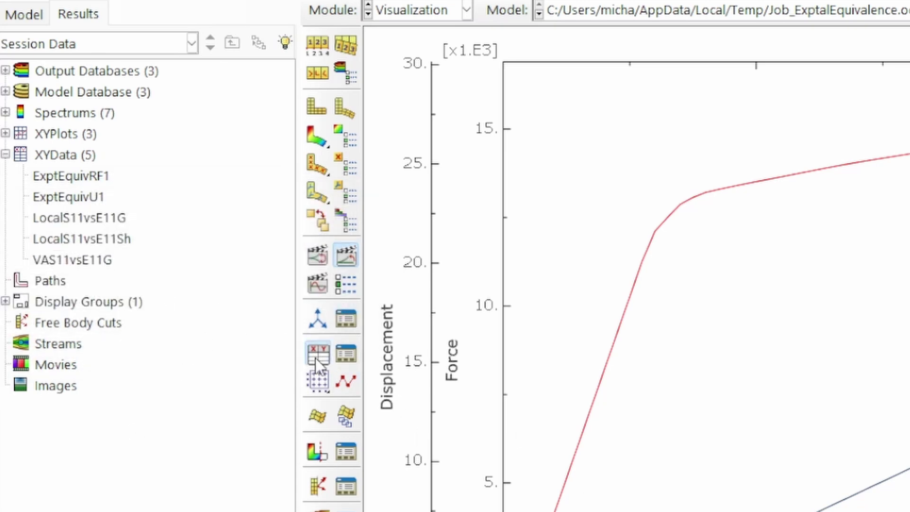
left_click(778, 276)
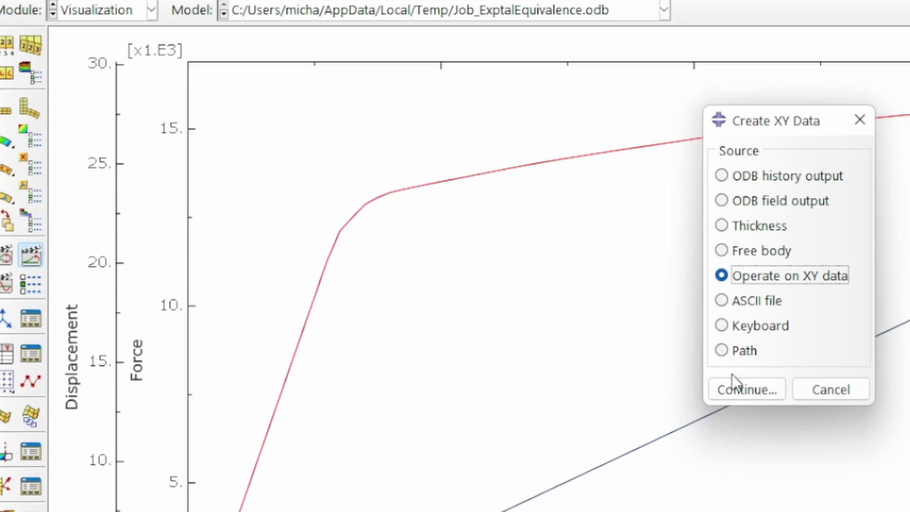
left_click(740, 389)
left_click(588, 427)
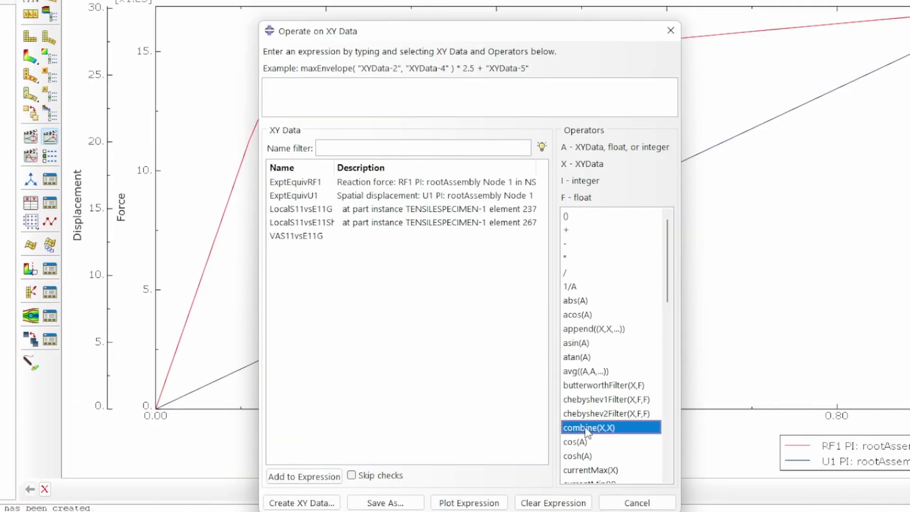
left_click(316, 196)
left_click(320, 184)
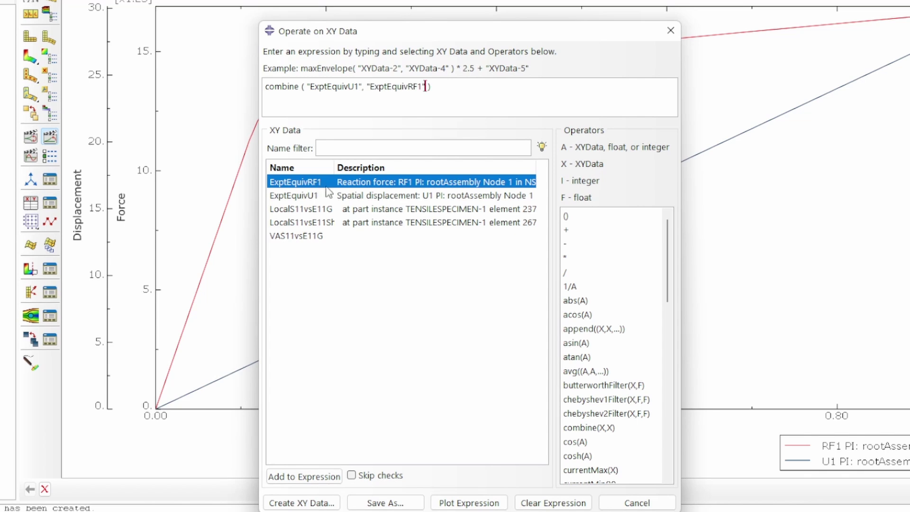
left_click(474, 502)
left_click(633, 503)
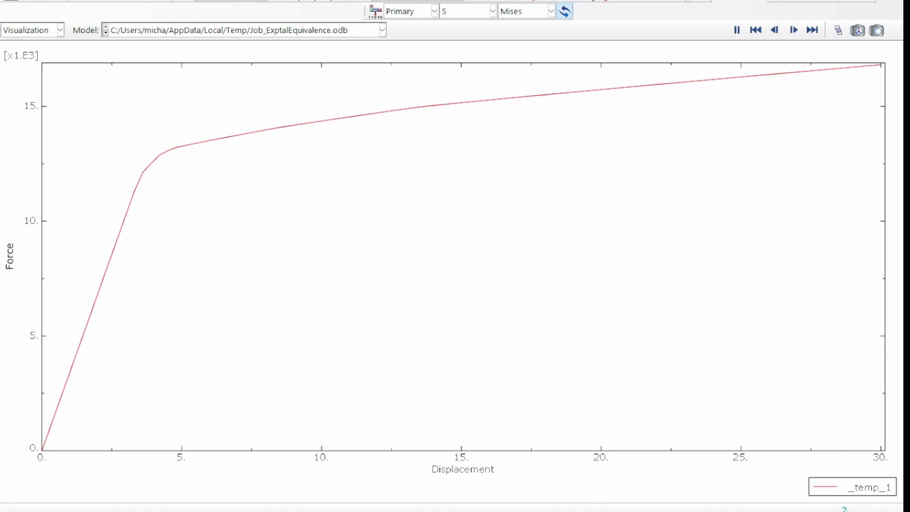
Step: Rename the temporary combined XY data as ExptEquiv_RF1vsU1
right_click(69, 162)
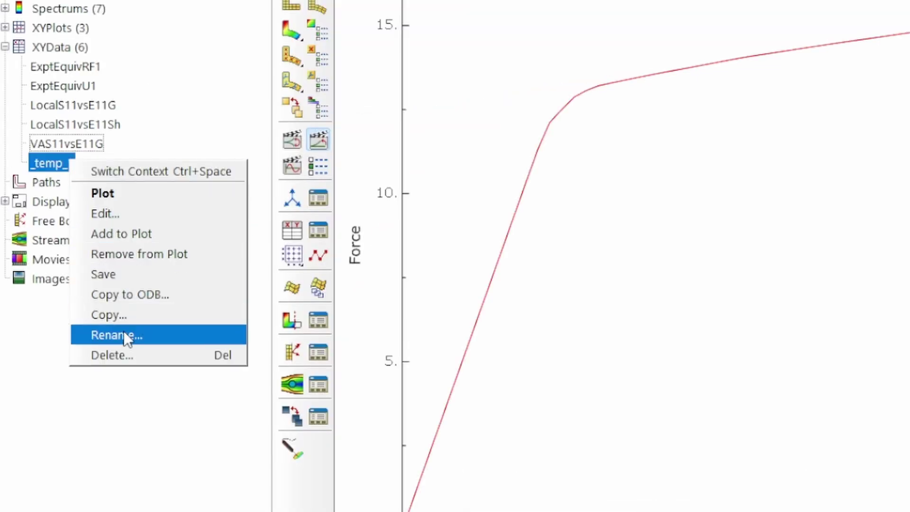
left_click(124, 335)
type("ExptEquiv")
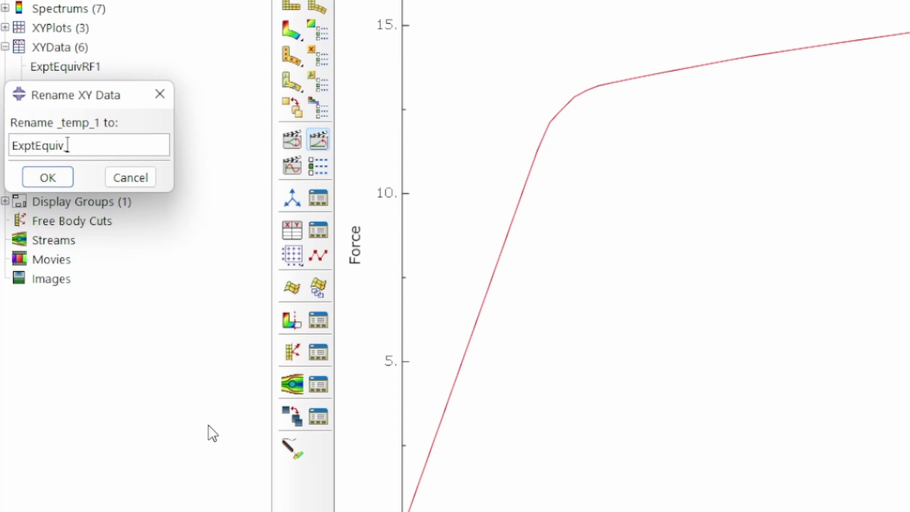
type("_F")
key("BackSpace")
key("BackSpace")
type("_RF1vsU1")
key("Return")
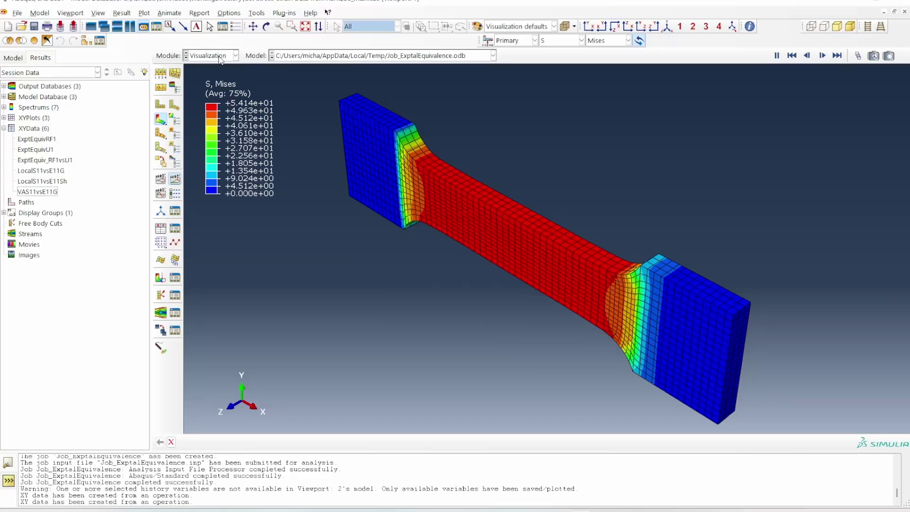
Step: Switch to the Part module and query the distance between the two end corners of the specimen's upper front gauge edge
left_click(218, 55)
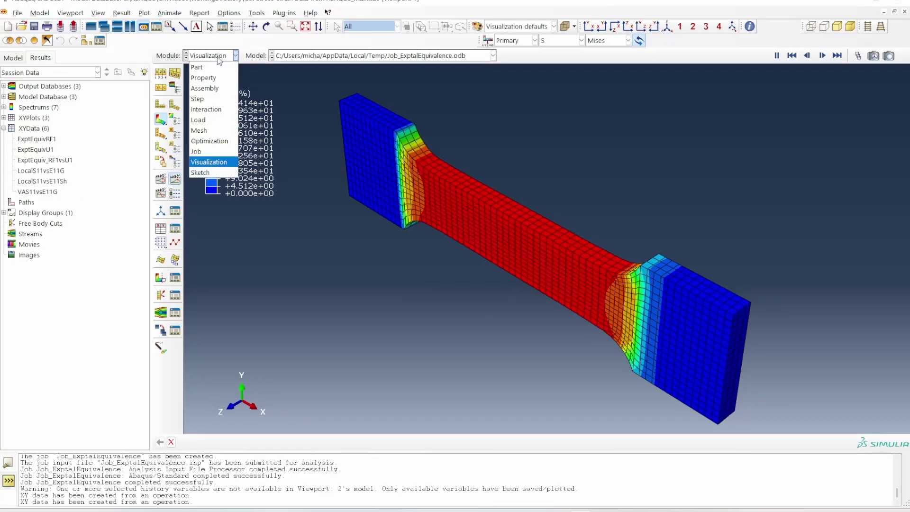
left_click(201, 67)
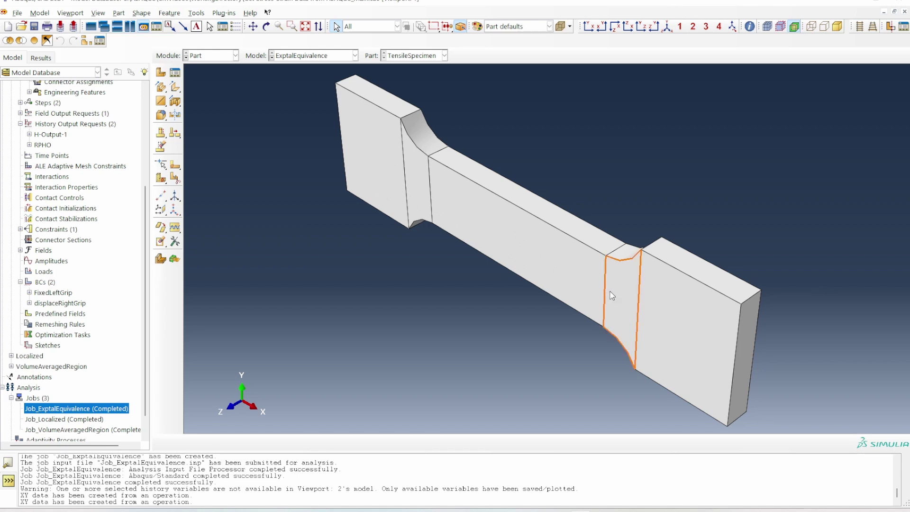
left_click(749, 27)
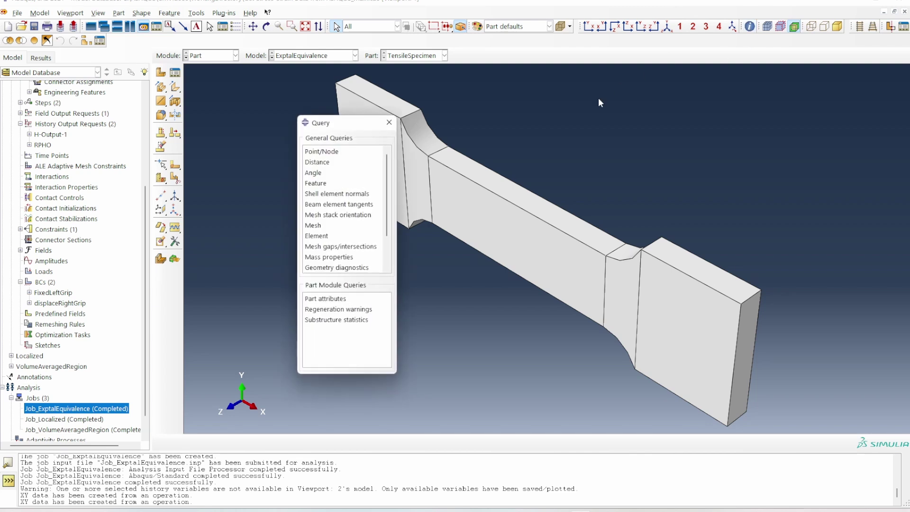
left_click(322, 162)
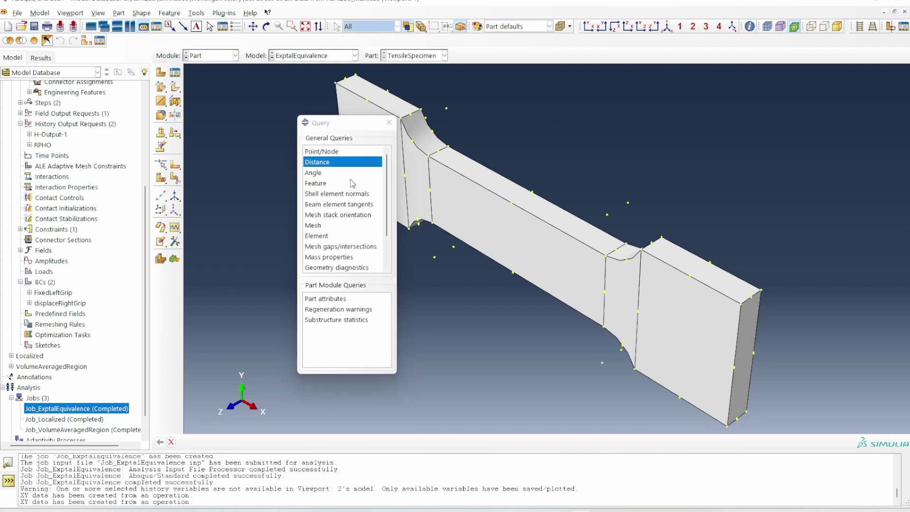
left_click(428, 156)
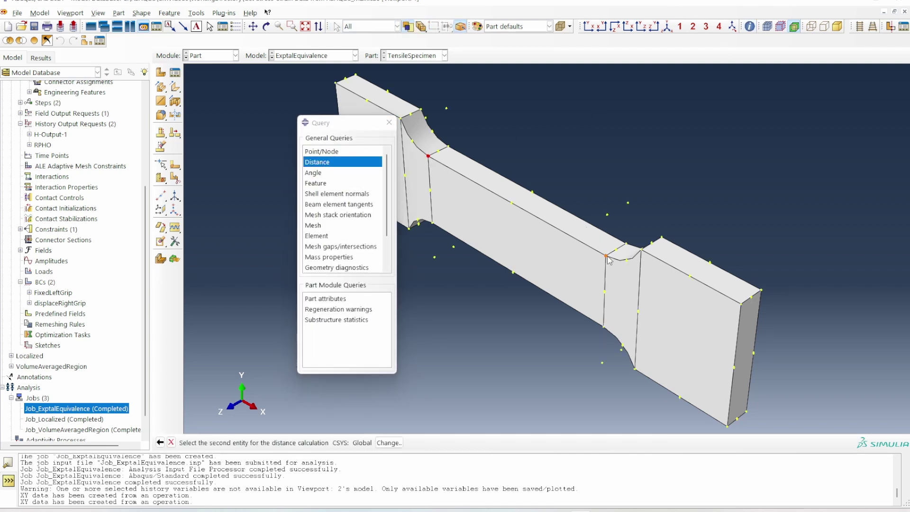
left_click(607, 256)
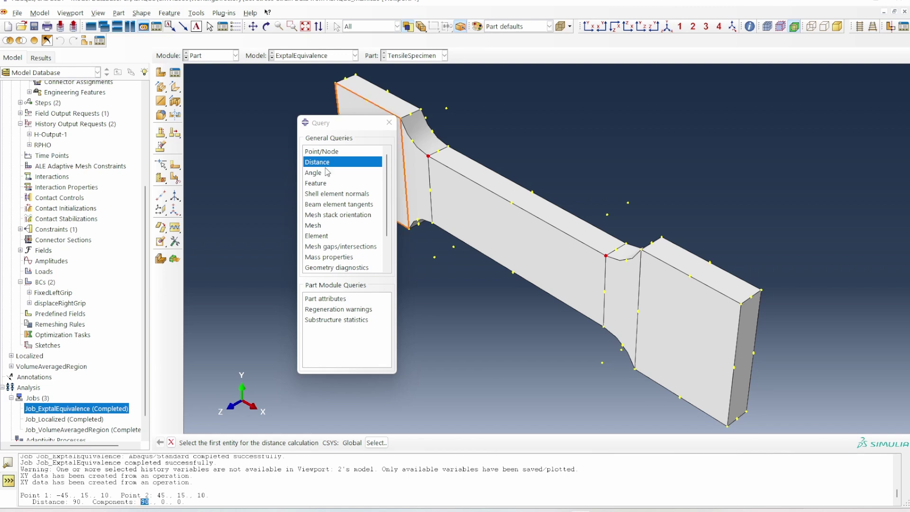
Step: Query the distance between the upper front inner corners of the specimen's two grip sections
left_click(401, 119)
left_click(641, 250)
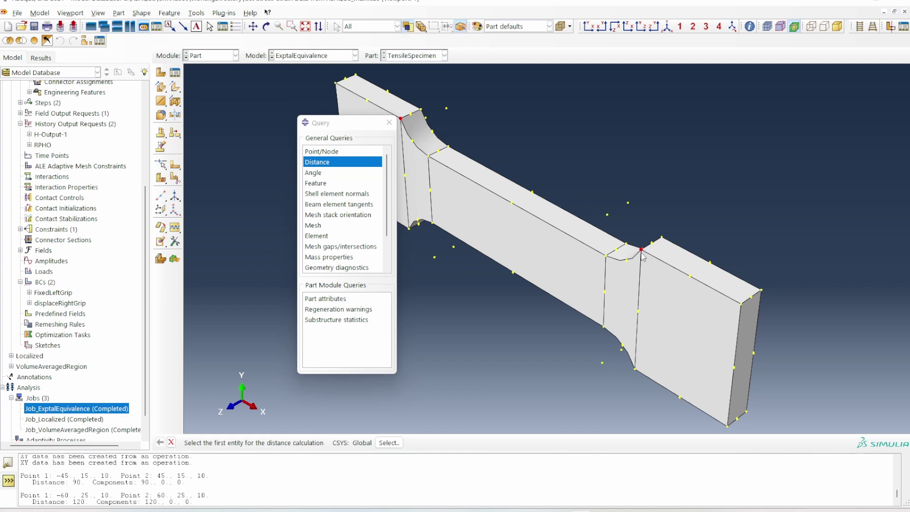
left_click_drag(157, 503, 144, 501)
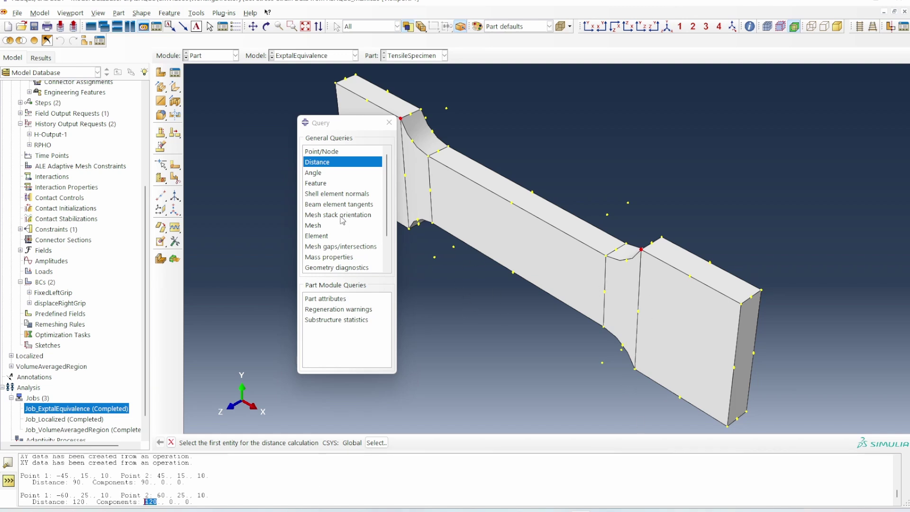
Step: Query the height and thickness of the gauge section from its upper front corner nearest the displaced grip, and close the query
left_click(331, 169)
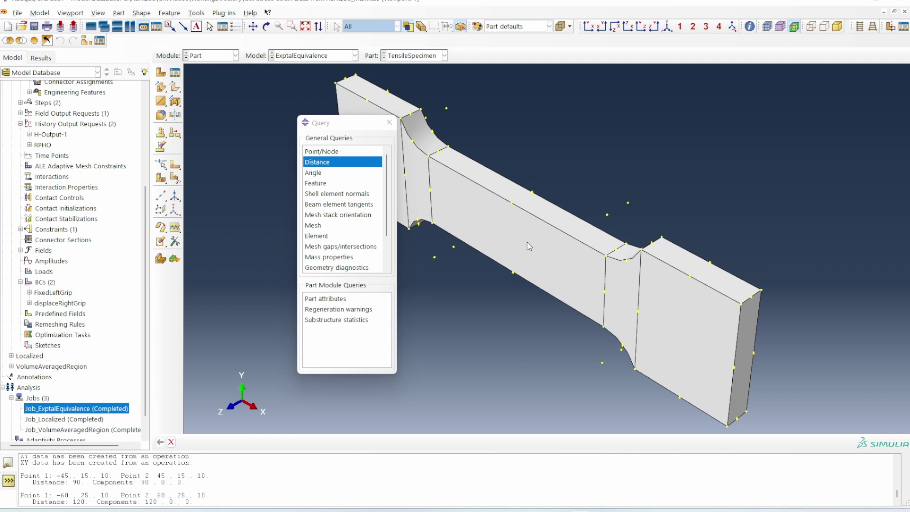
left_click(606, 256)
left_click(604, 327)
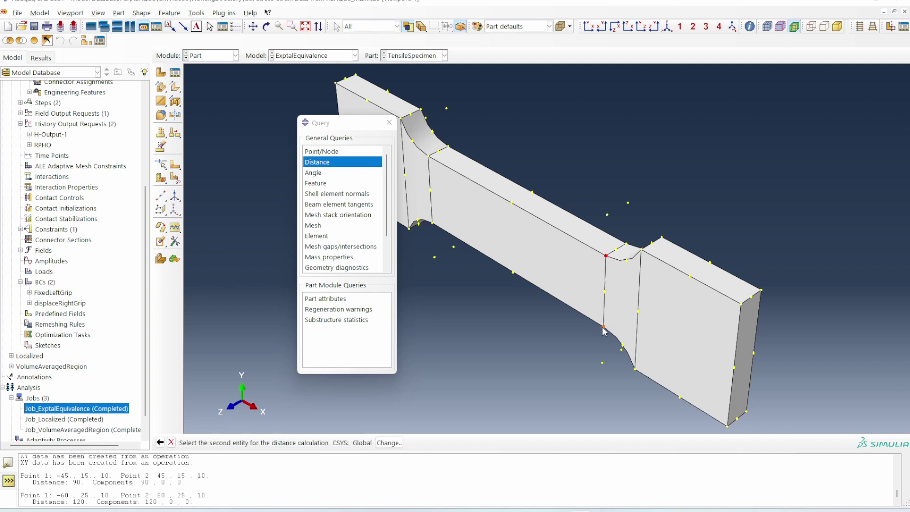
left_click_drag(85, 503, 75, 502)
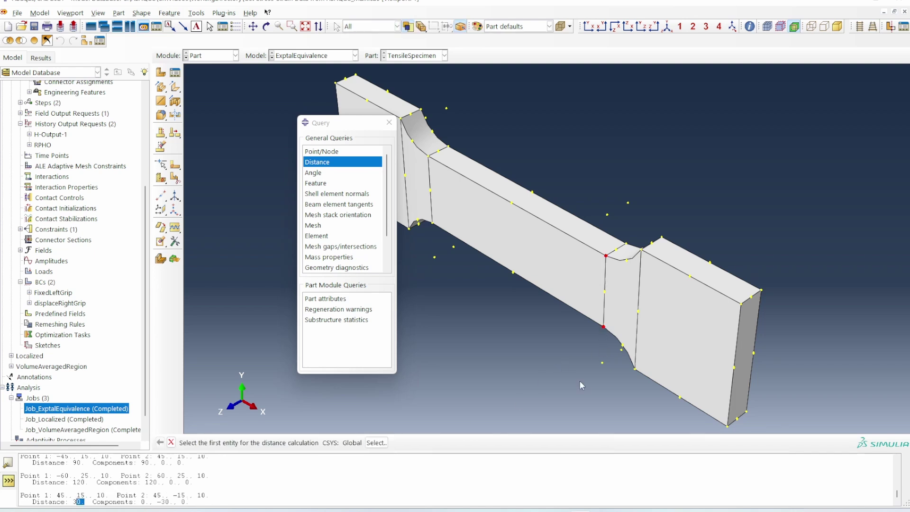
left_click(606, 256)
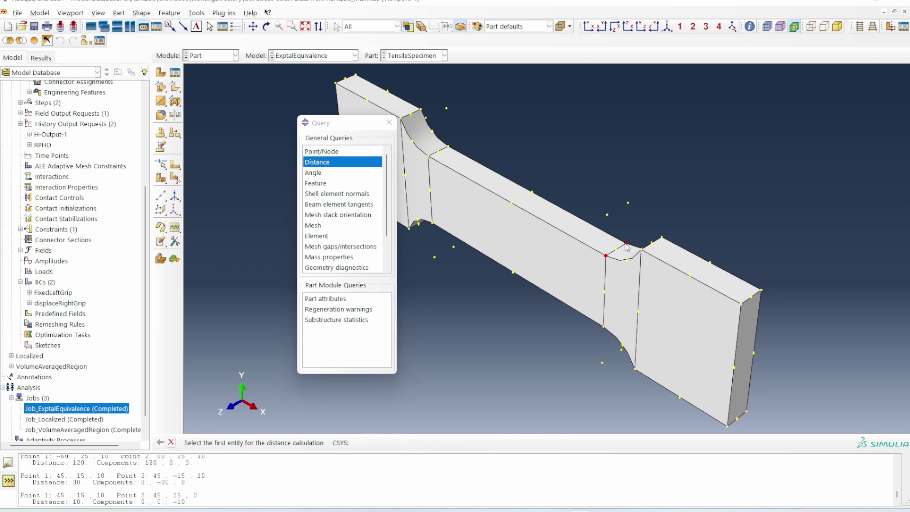
left_click(626, 243)
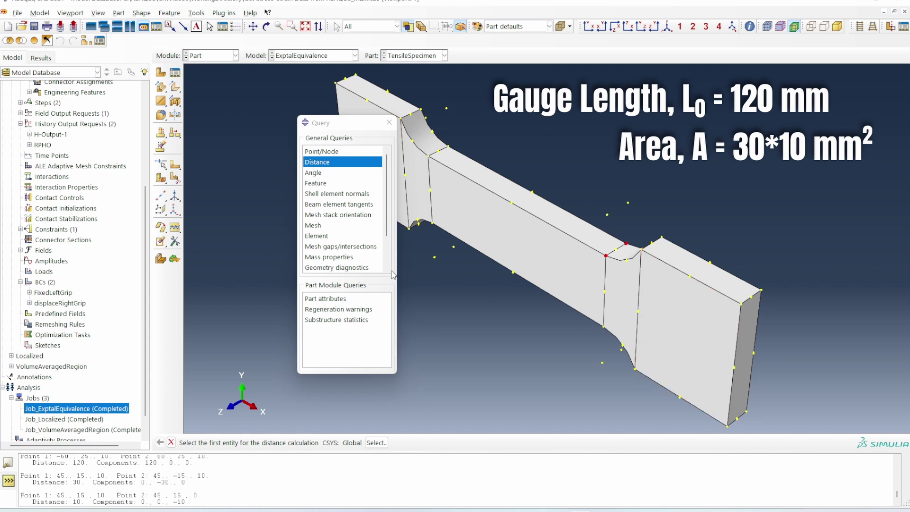
left_click(388, 123)
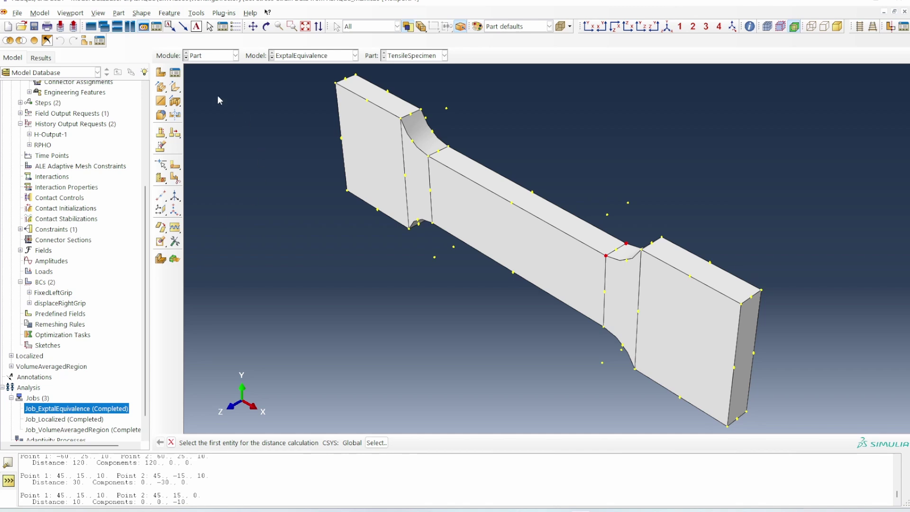
Step: Switch back to the Visualization module and display the stress contours on the deformed specimen
left_click(217, 58)
left_click(220, 162)
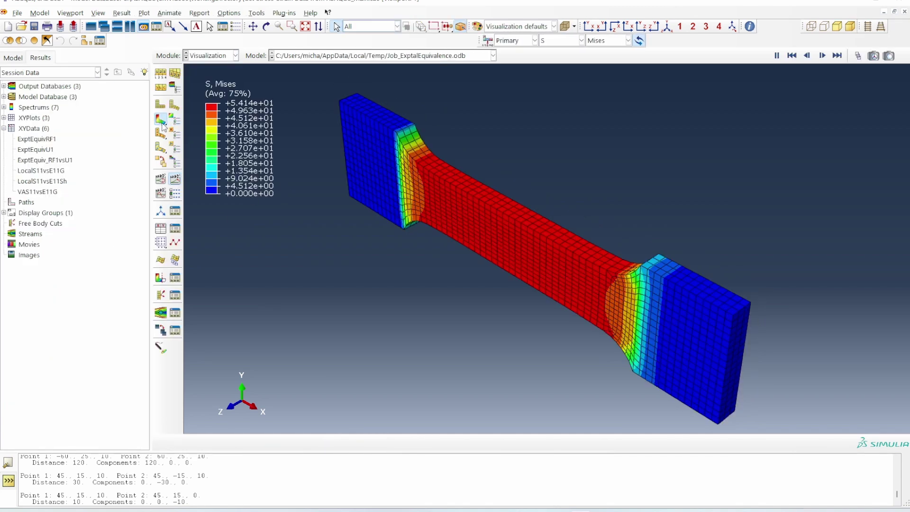
left_click(161, 119)
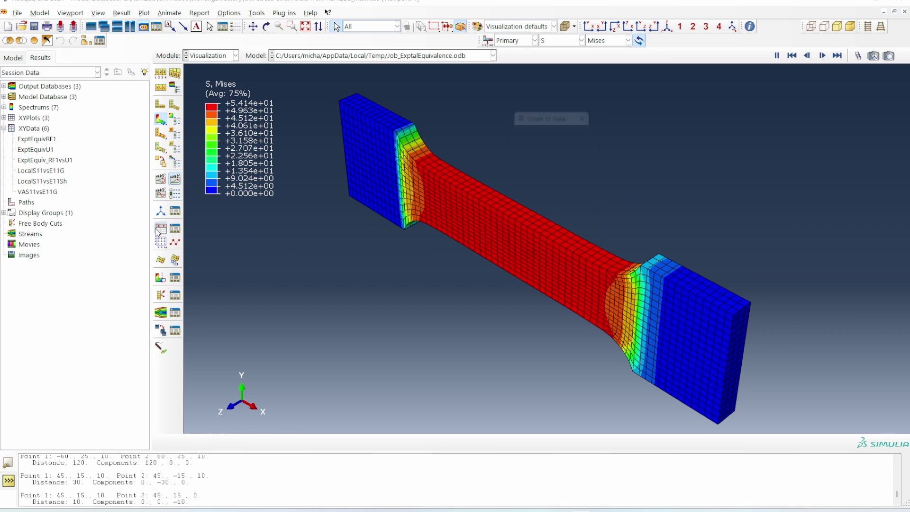
Step: Operate on XY data to plot the stress-strain expression combine("ExptEquivU1"/120,"ExptEquivRF1"/(30*10))
left_click(535, 246)
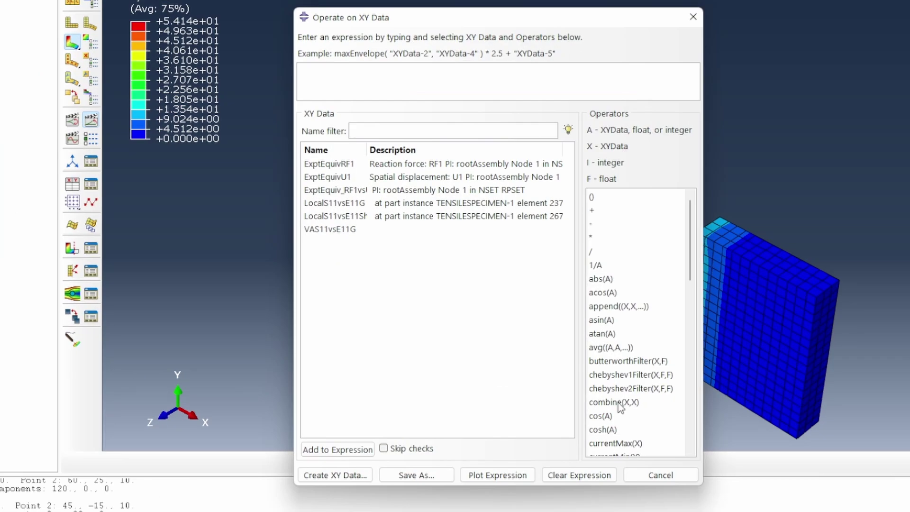
left_click(577, 396)
double_click(344, 178)
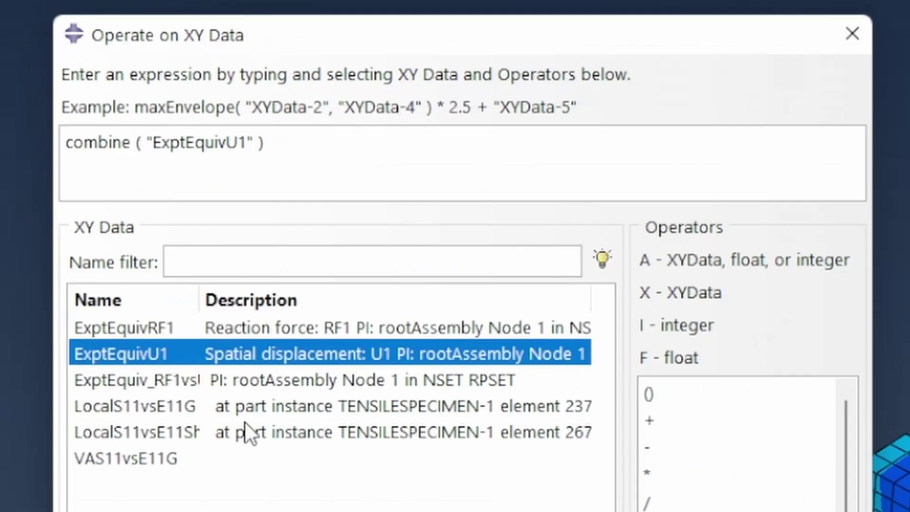
type("/120")
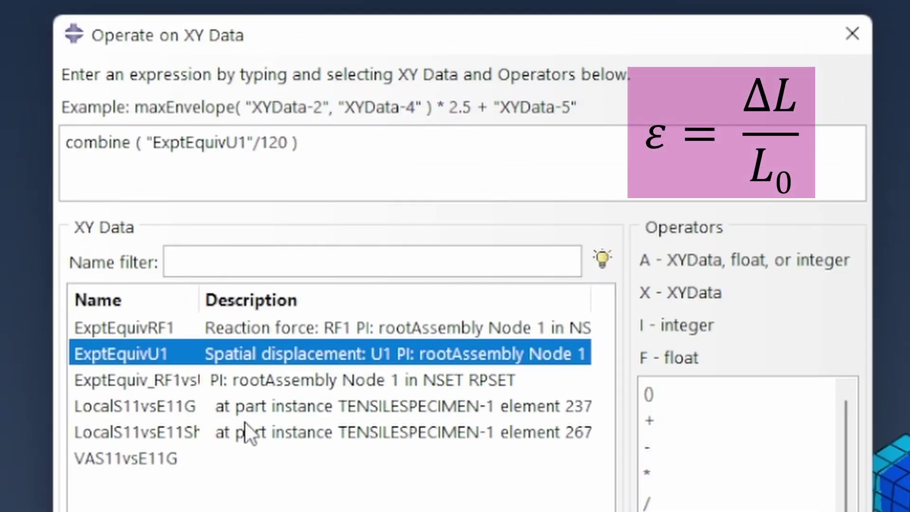
type(",")
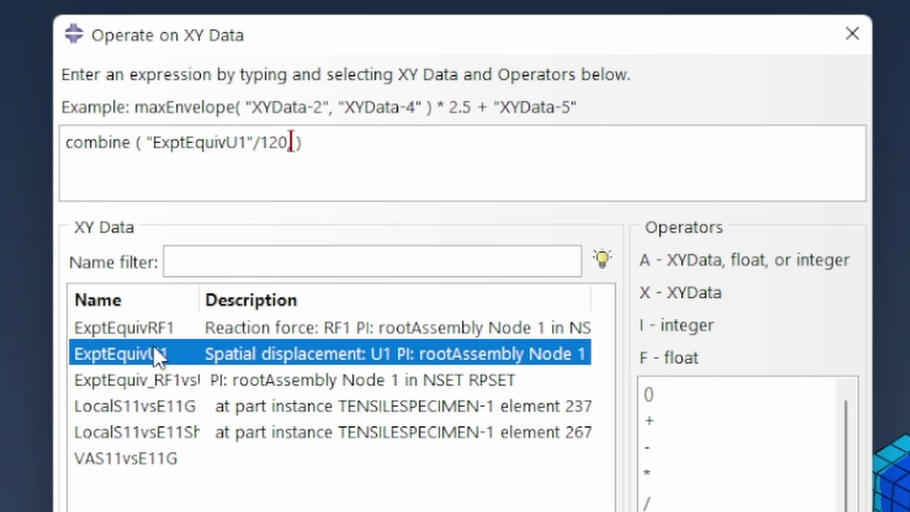
left_click(156, 333)
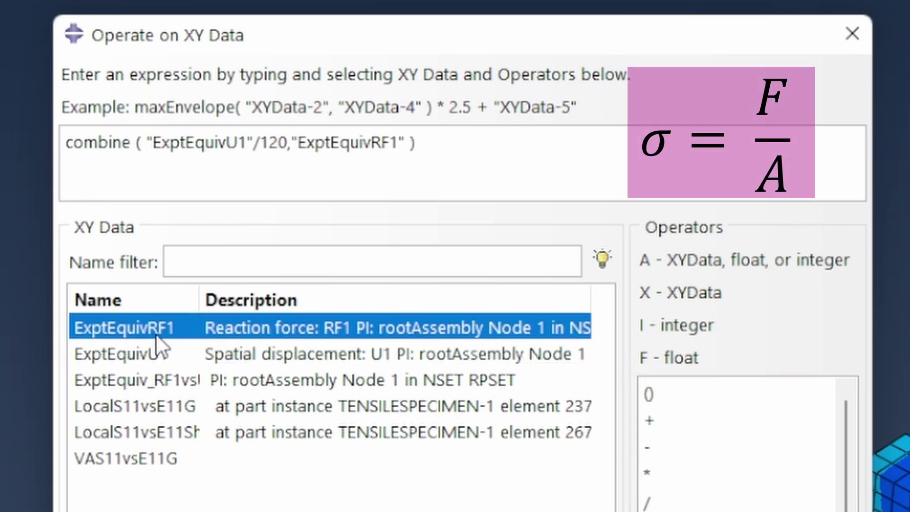
type("/(30*1")
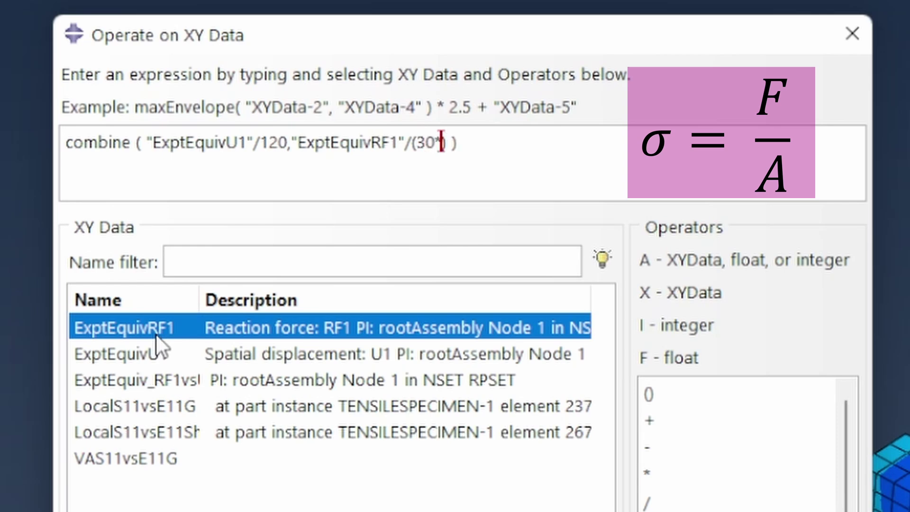
type("0")
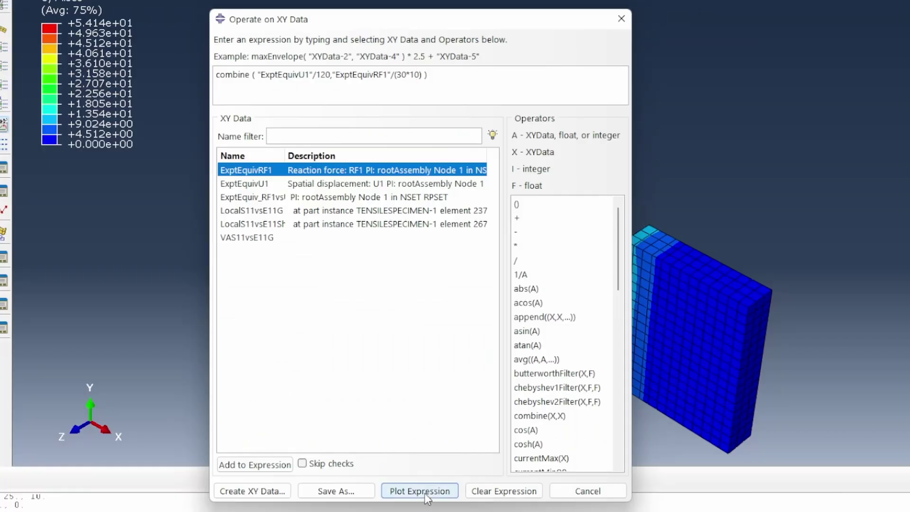
left_click(461, 511)
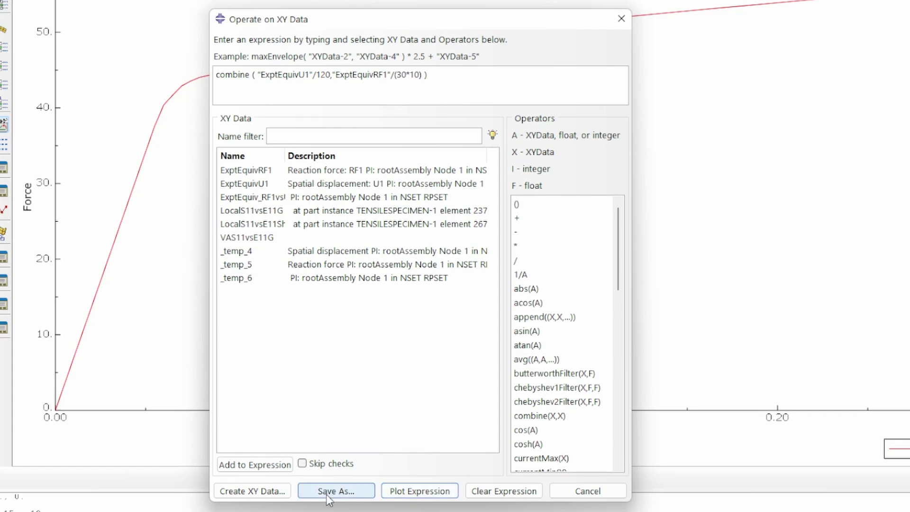
Step: Save the combined stress-strain XY data as ExptalEquiv_S11vsE11
left_click(352, 493)
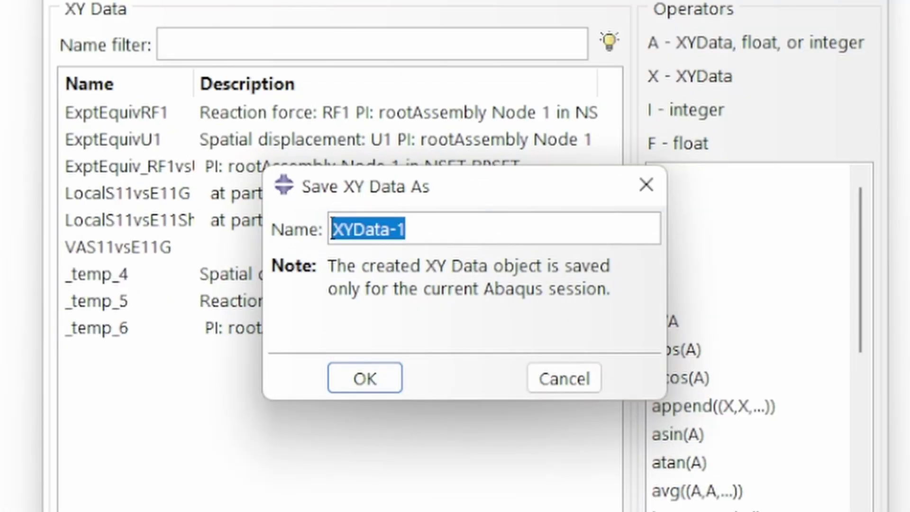
type("E")
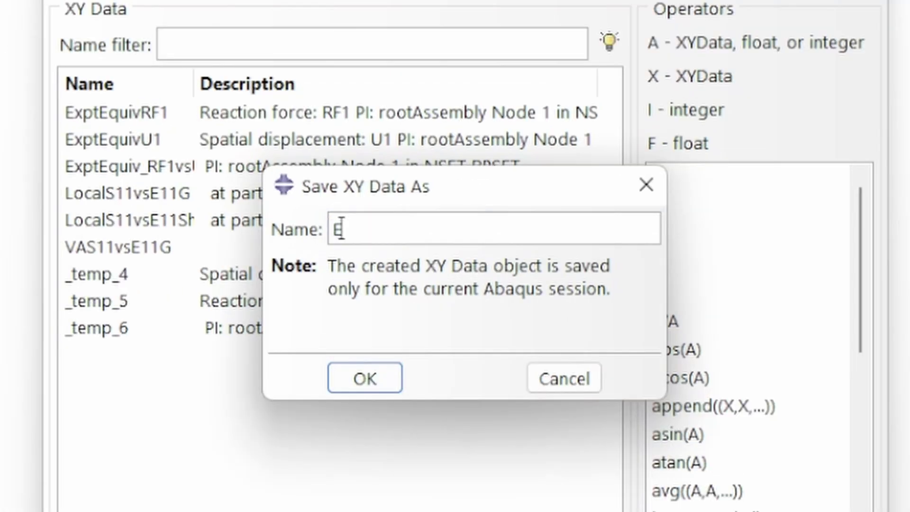
type("xptalEquiv")
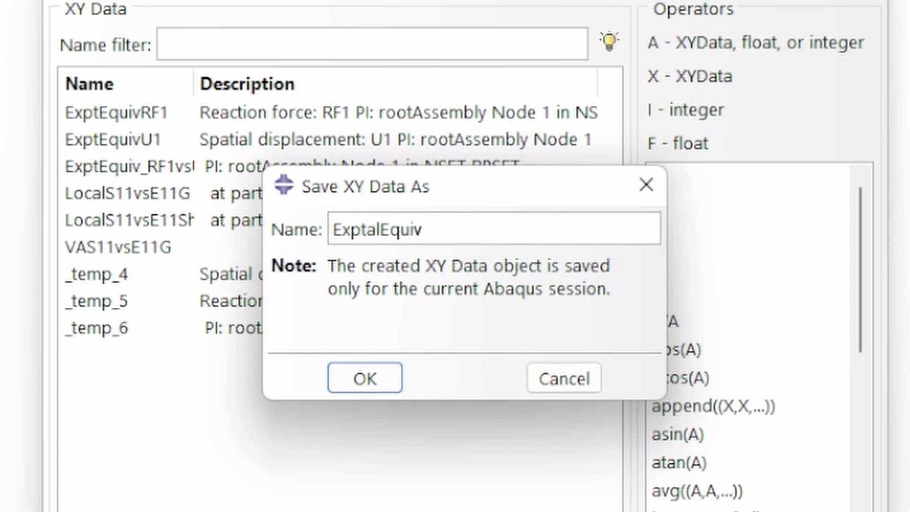
type("_S11vsE11")
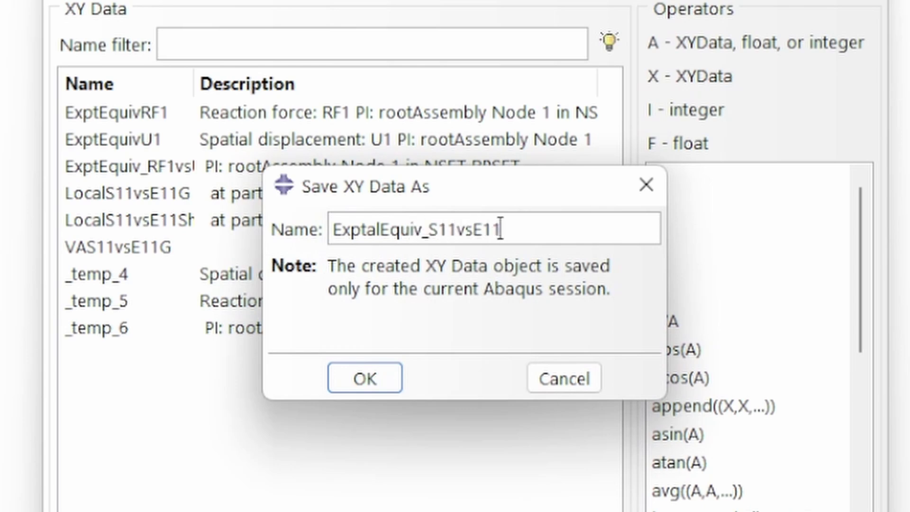
key("Return")
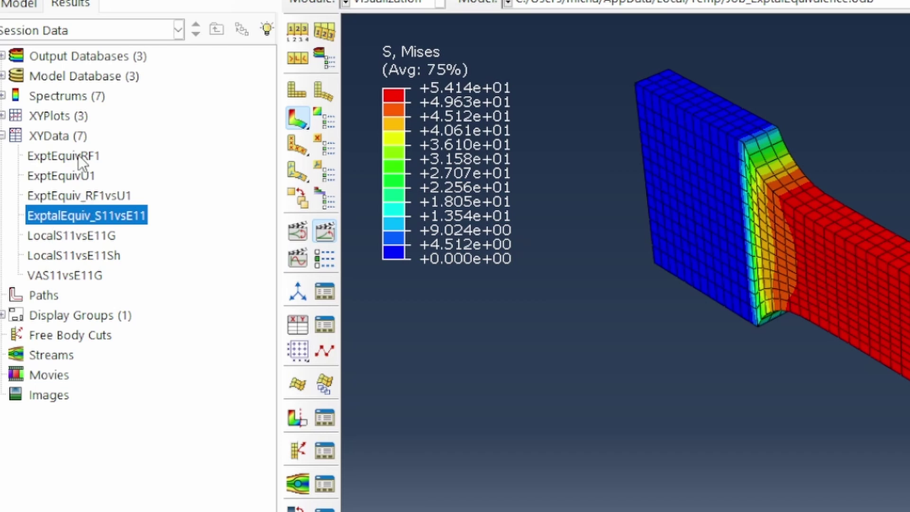
Step: Plot the LocalS11vsE11G and LocalS11vsE11Sh XY data together
left_click(90, 237)
left_click(90, 251, "ctrl")
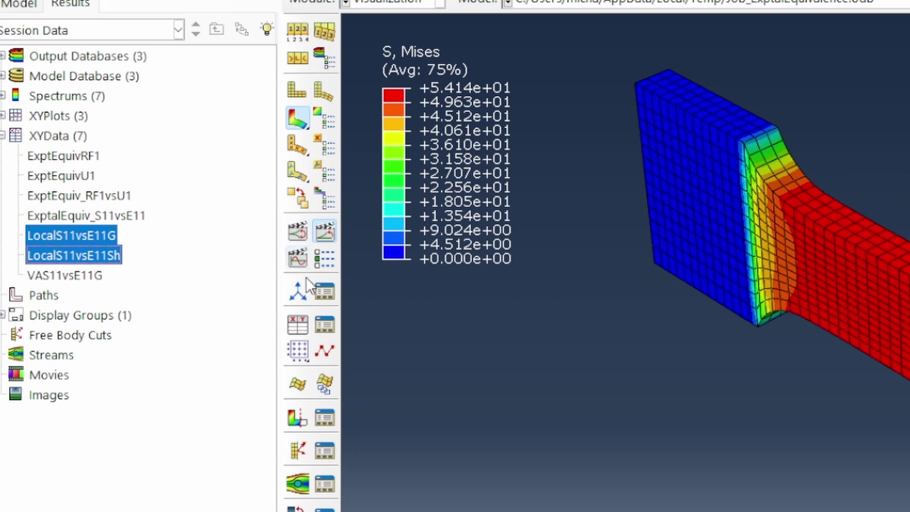
right_click(77, 251)
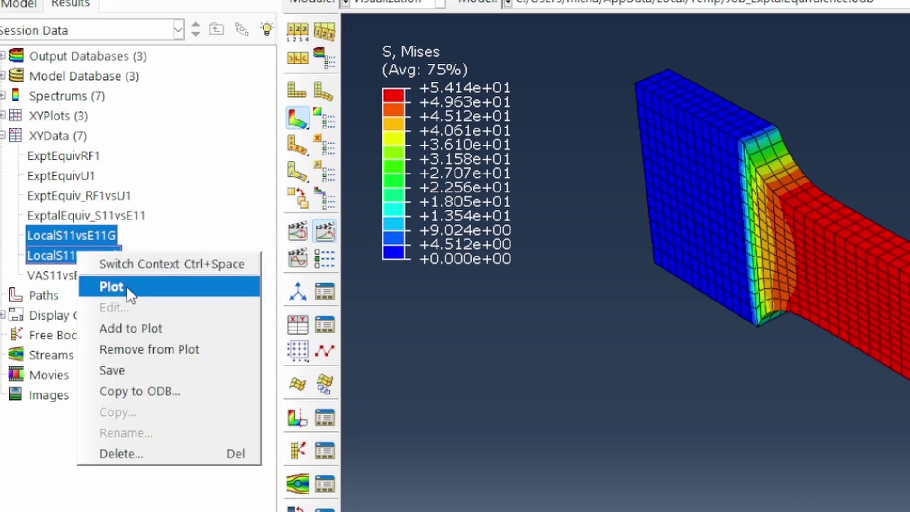
left_click(126, 286)
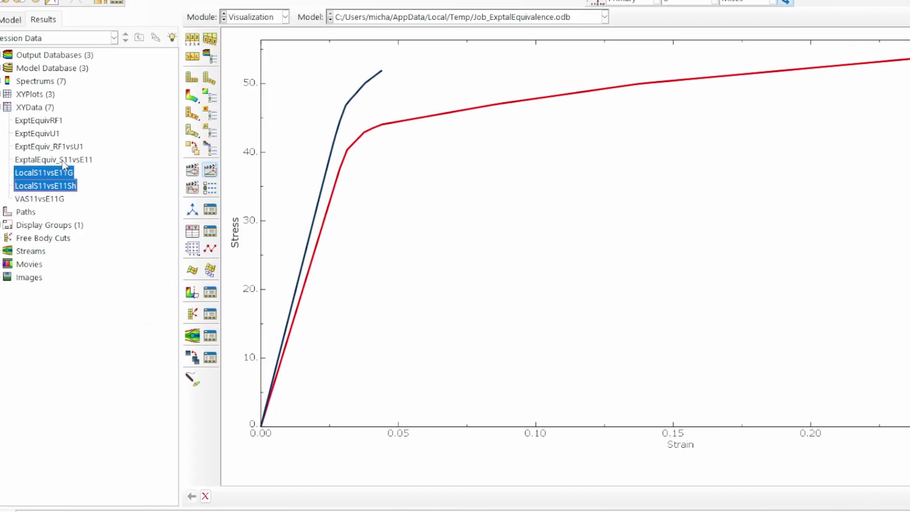
Step: Add the VAS11vsE11G and ExptalEquiv_S11vsE11 curves to the current stress-strain plot
left_click(40, 199)
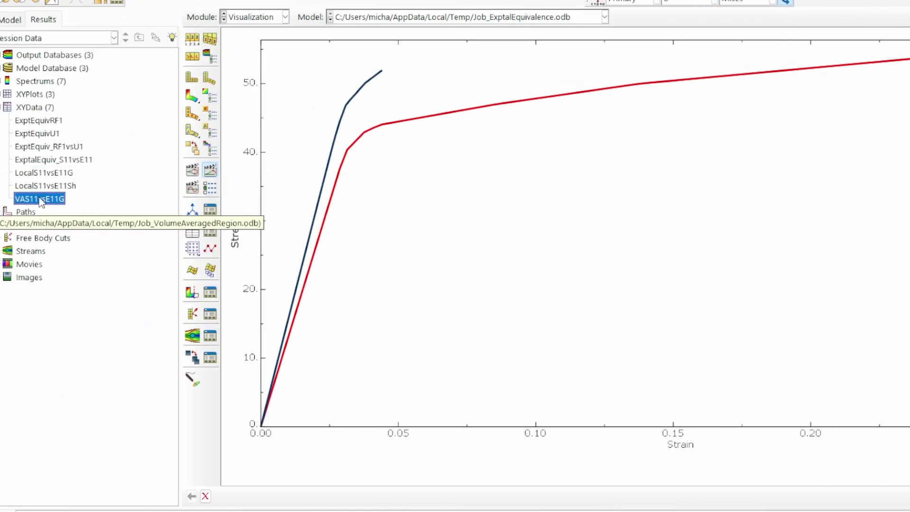
right_click(41, 200)
left_click(90, 262)
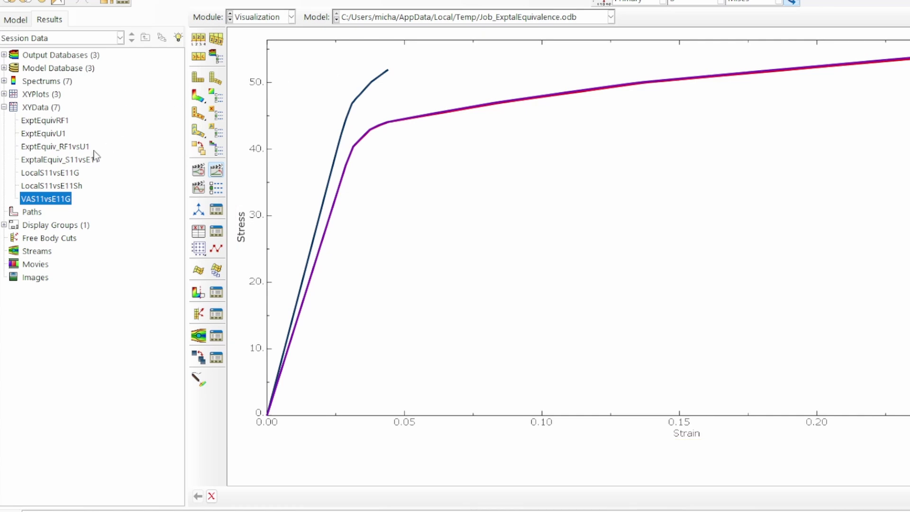
left_click(73, 160)
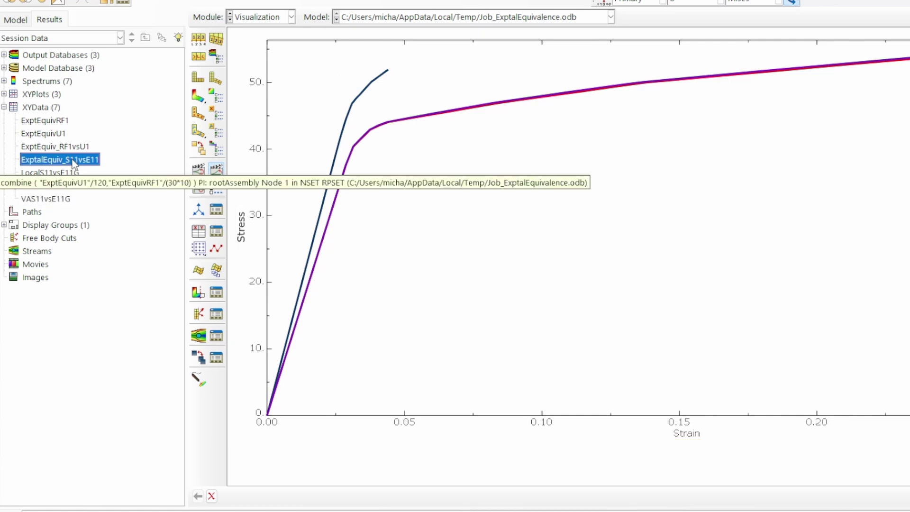
right_click(72, 159)
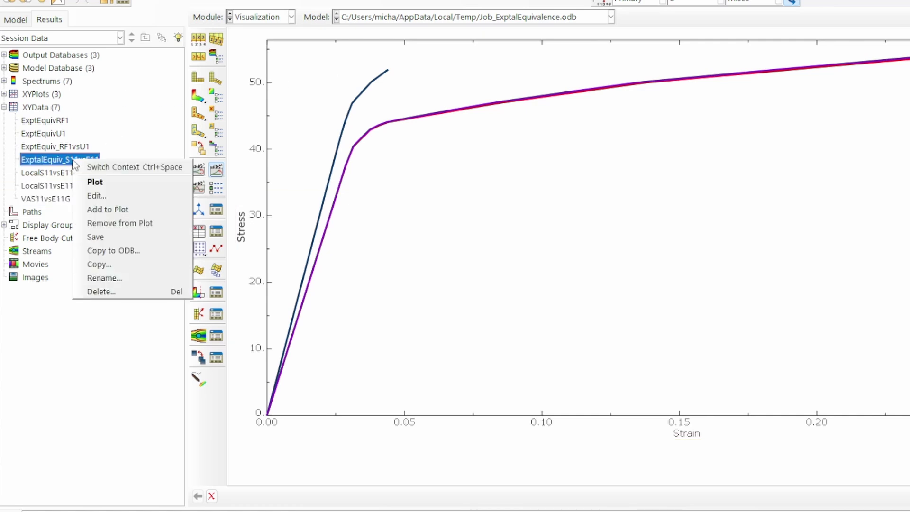
left_click(112, 211)
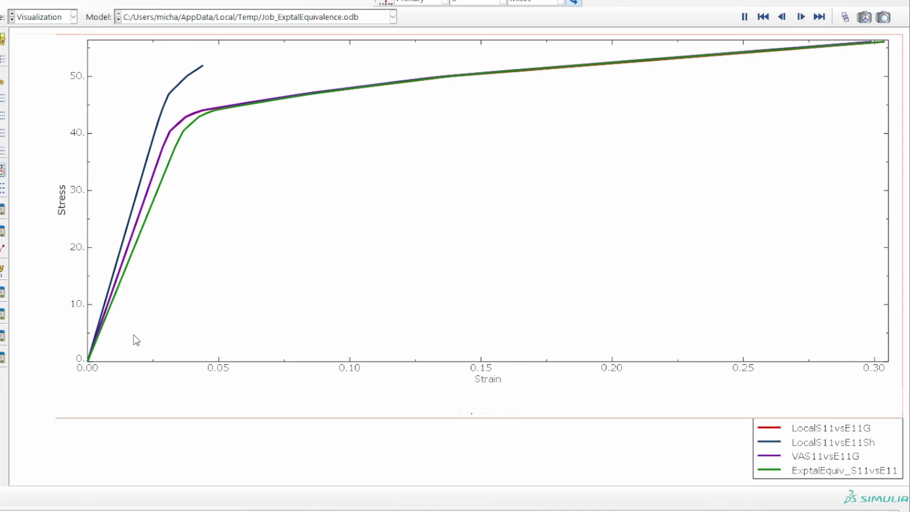